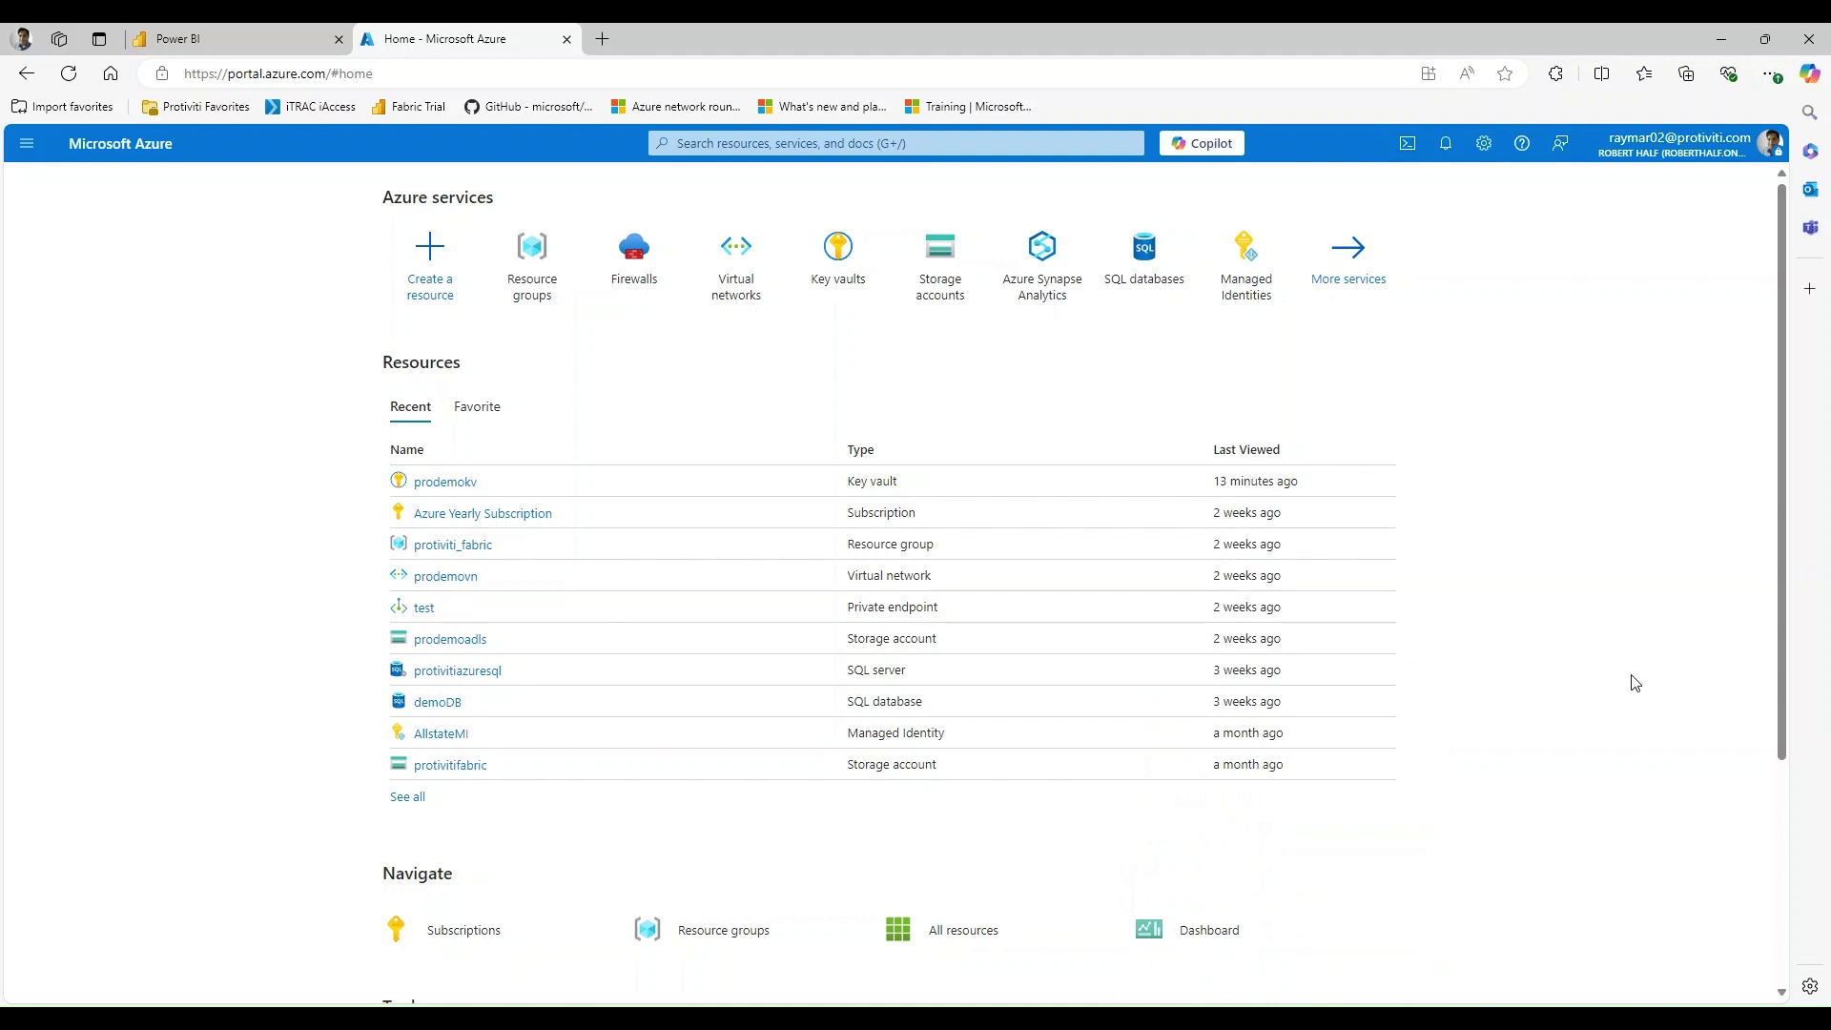
Open prodemokv's Networking page and review its selected-networks firewall and virtual network access
left_click(450, 483)
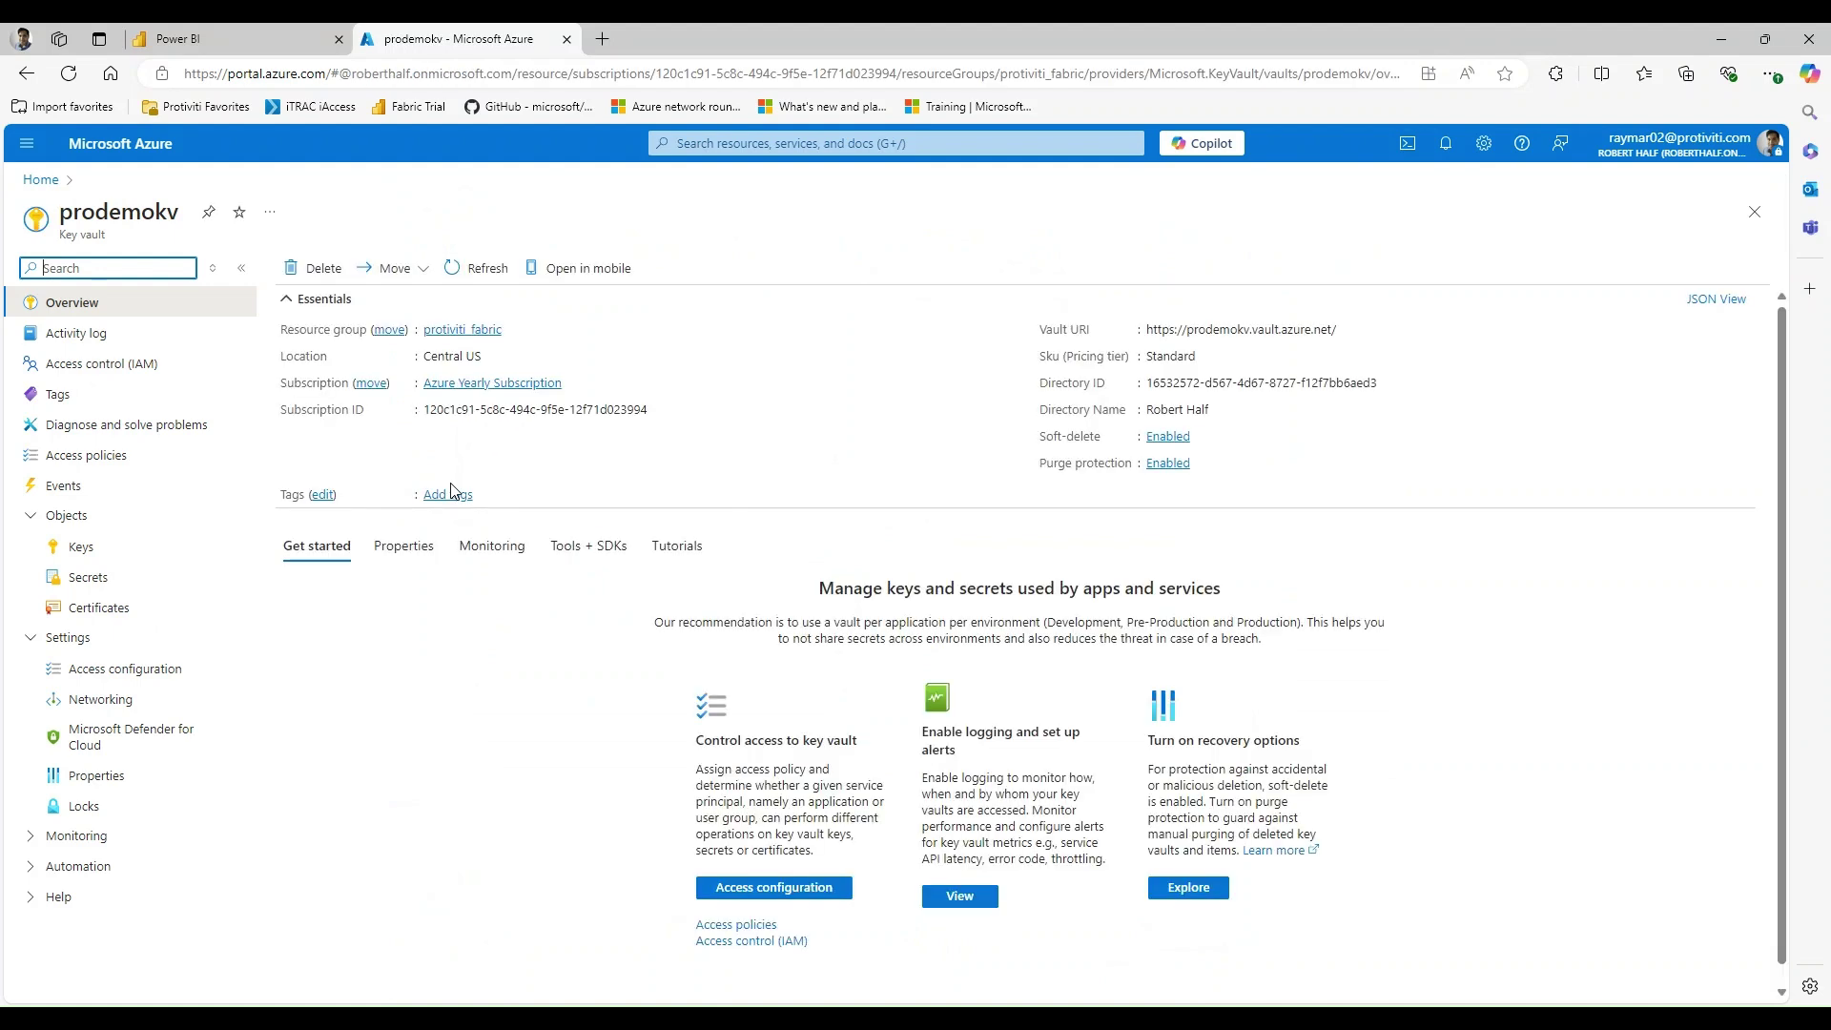
left_click(124, 701)
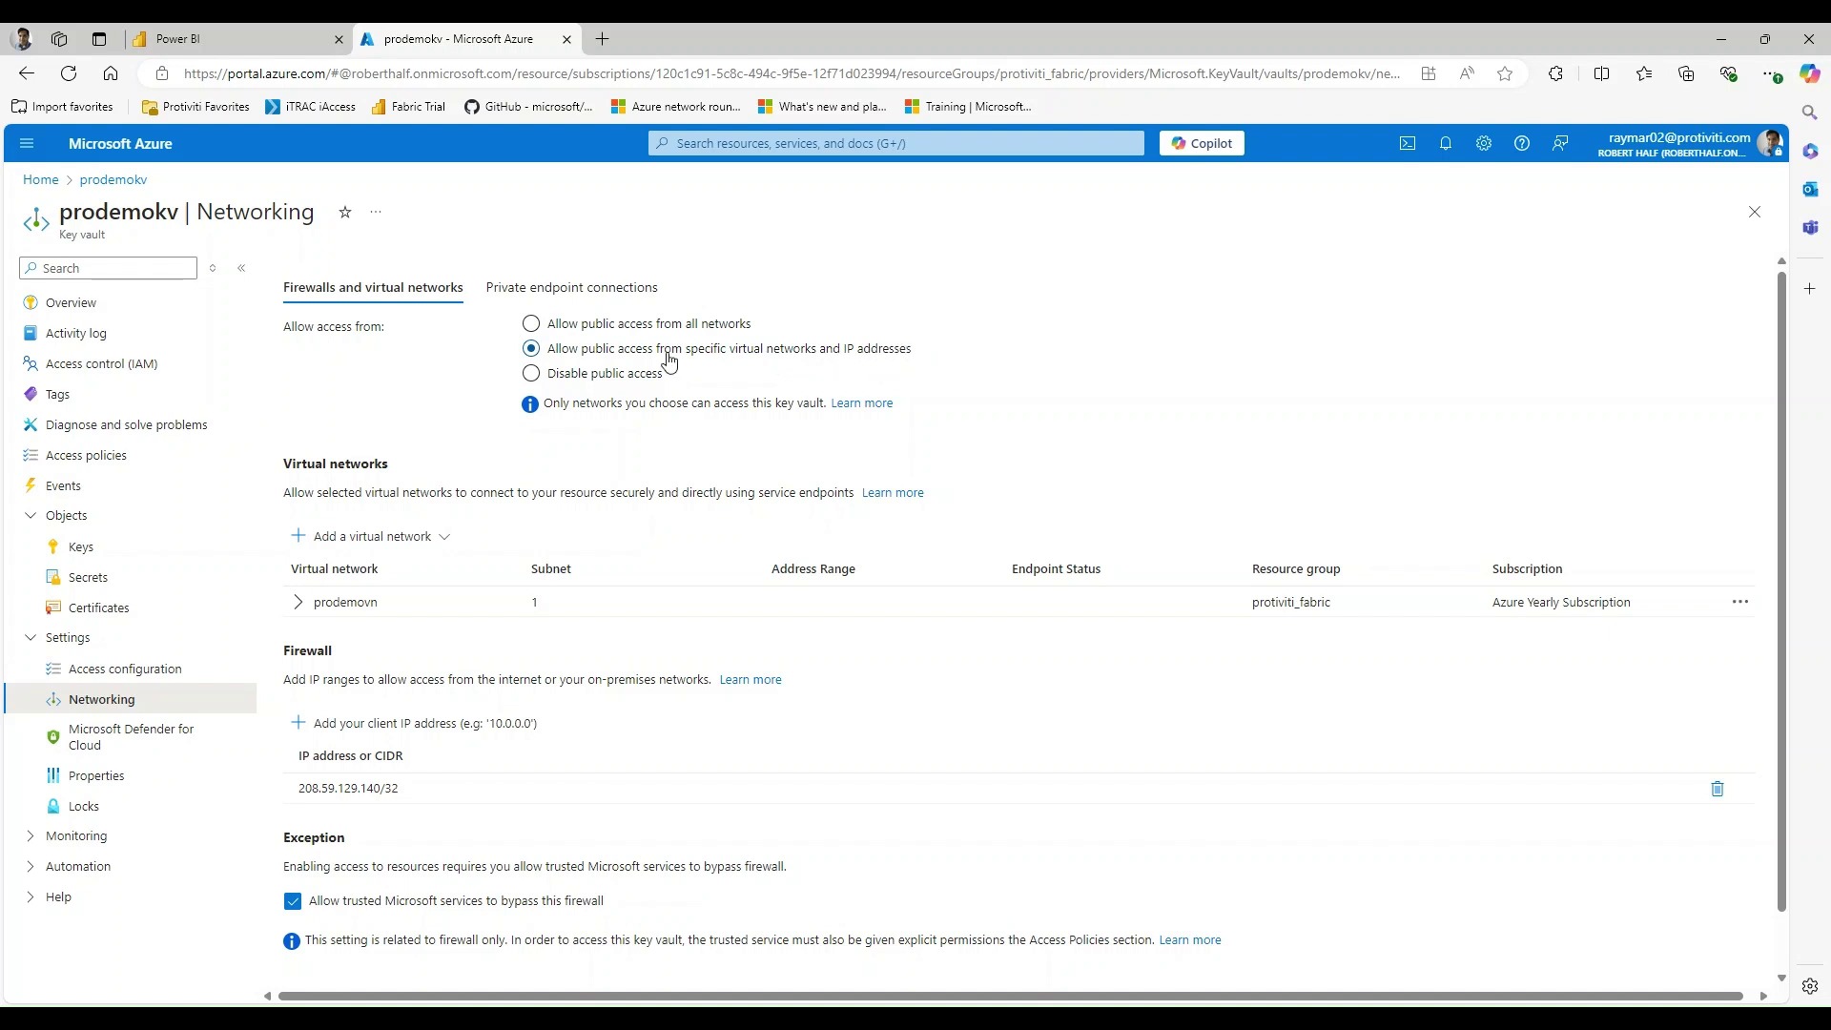
scroll(584, 435, "down", 1)
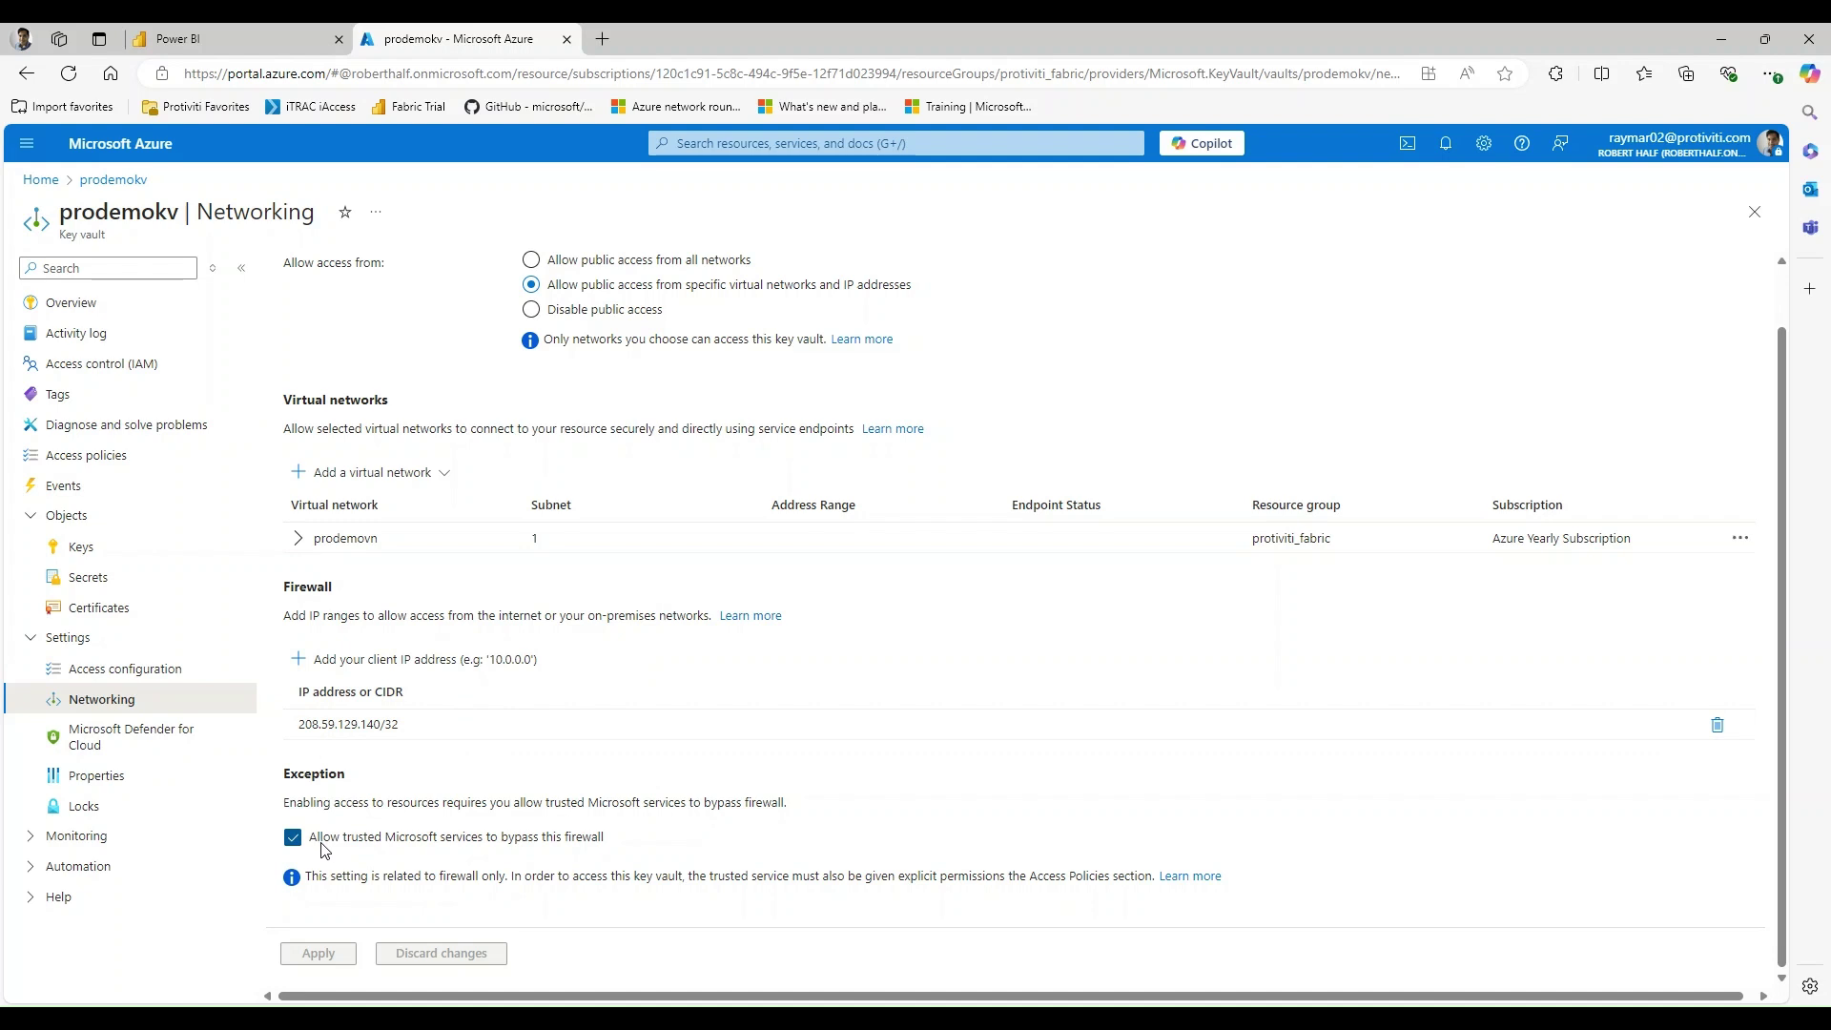
Show the current version value of prodemokv's newpw secret, then go back to the Secrets list
left_click(130, 577)
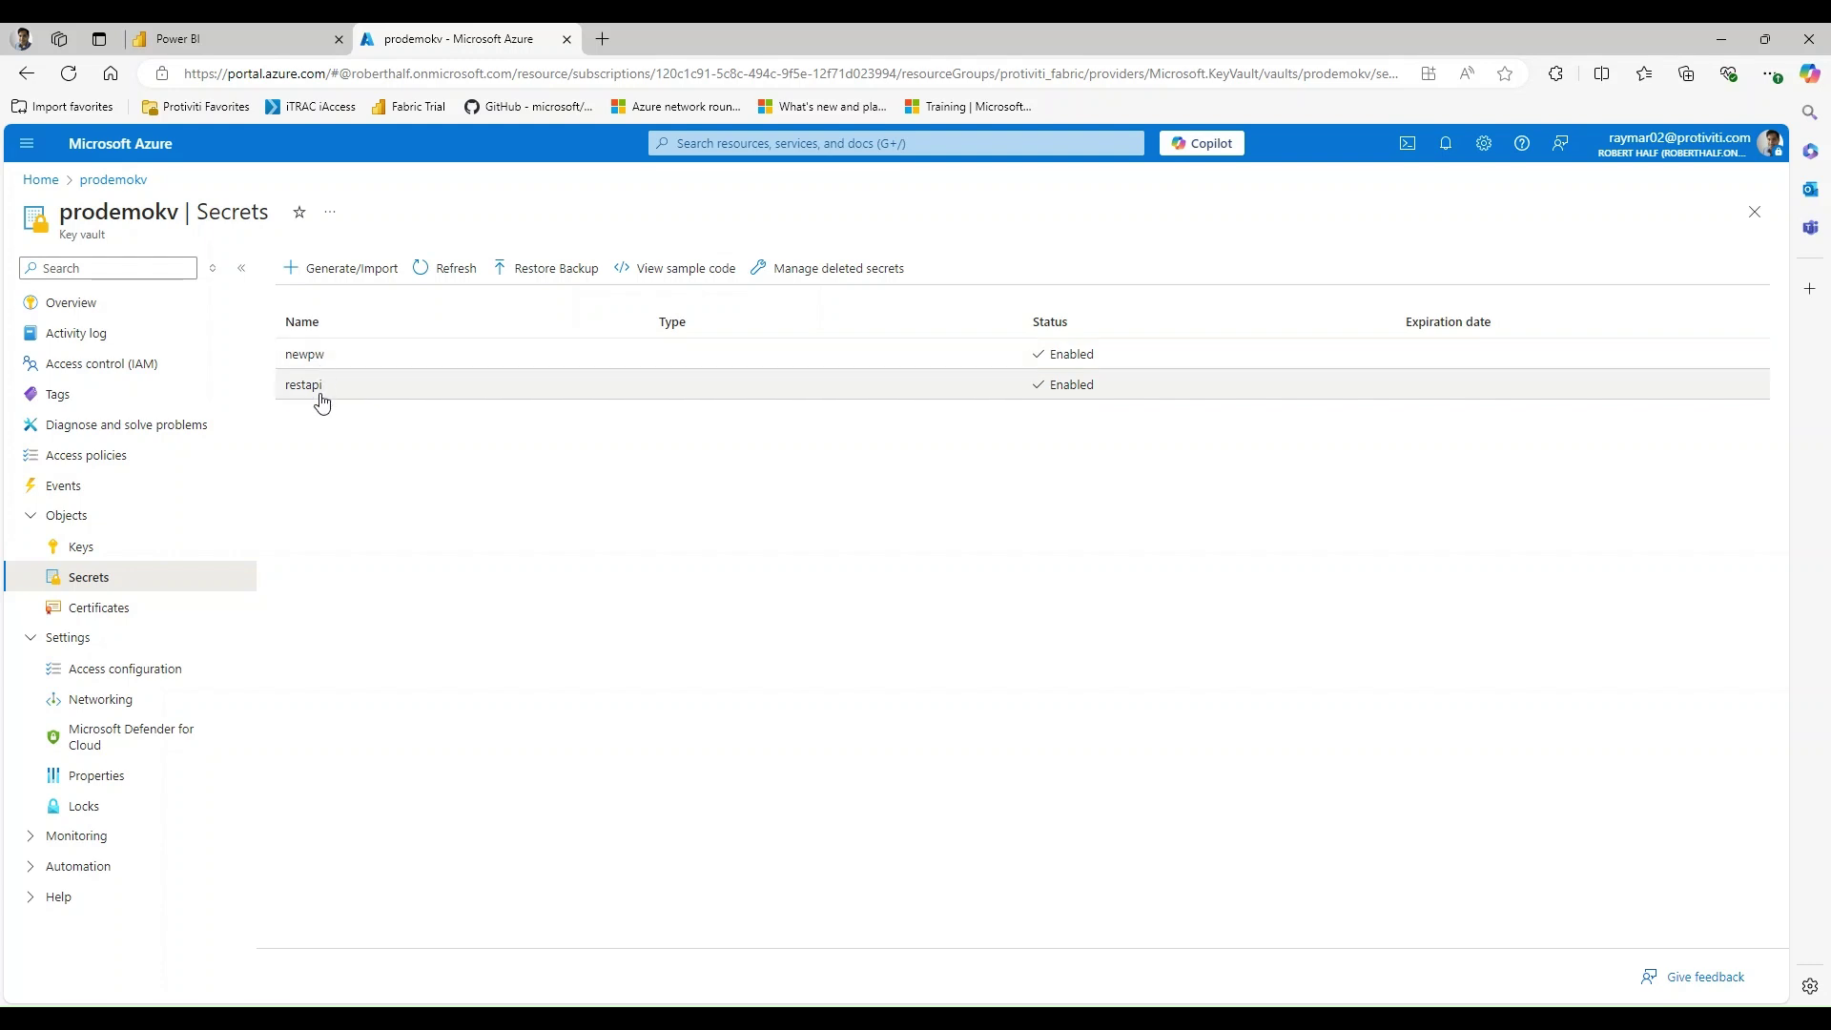
left_click(316, 359)
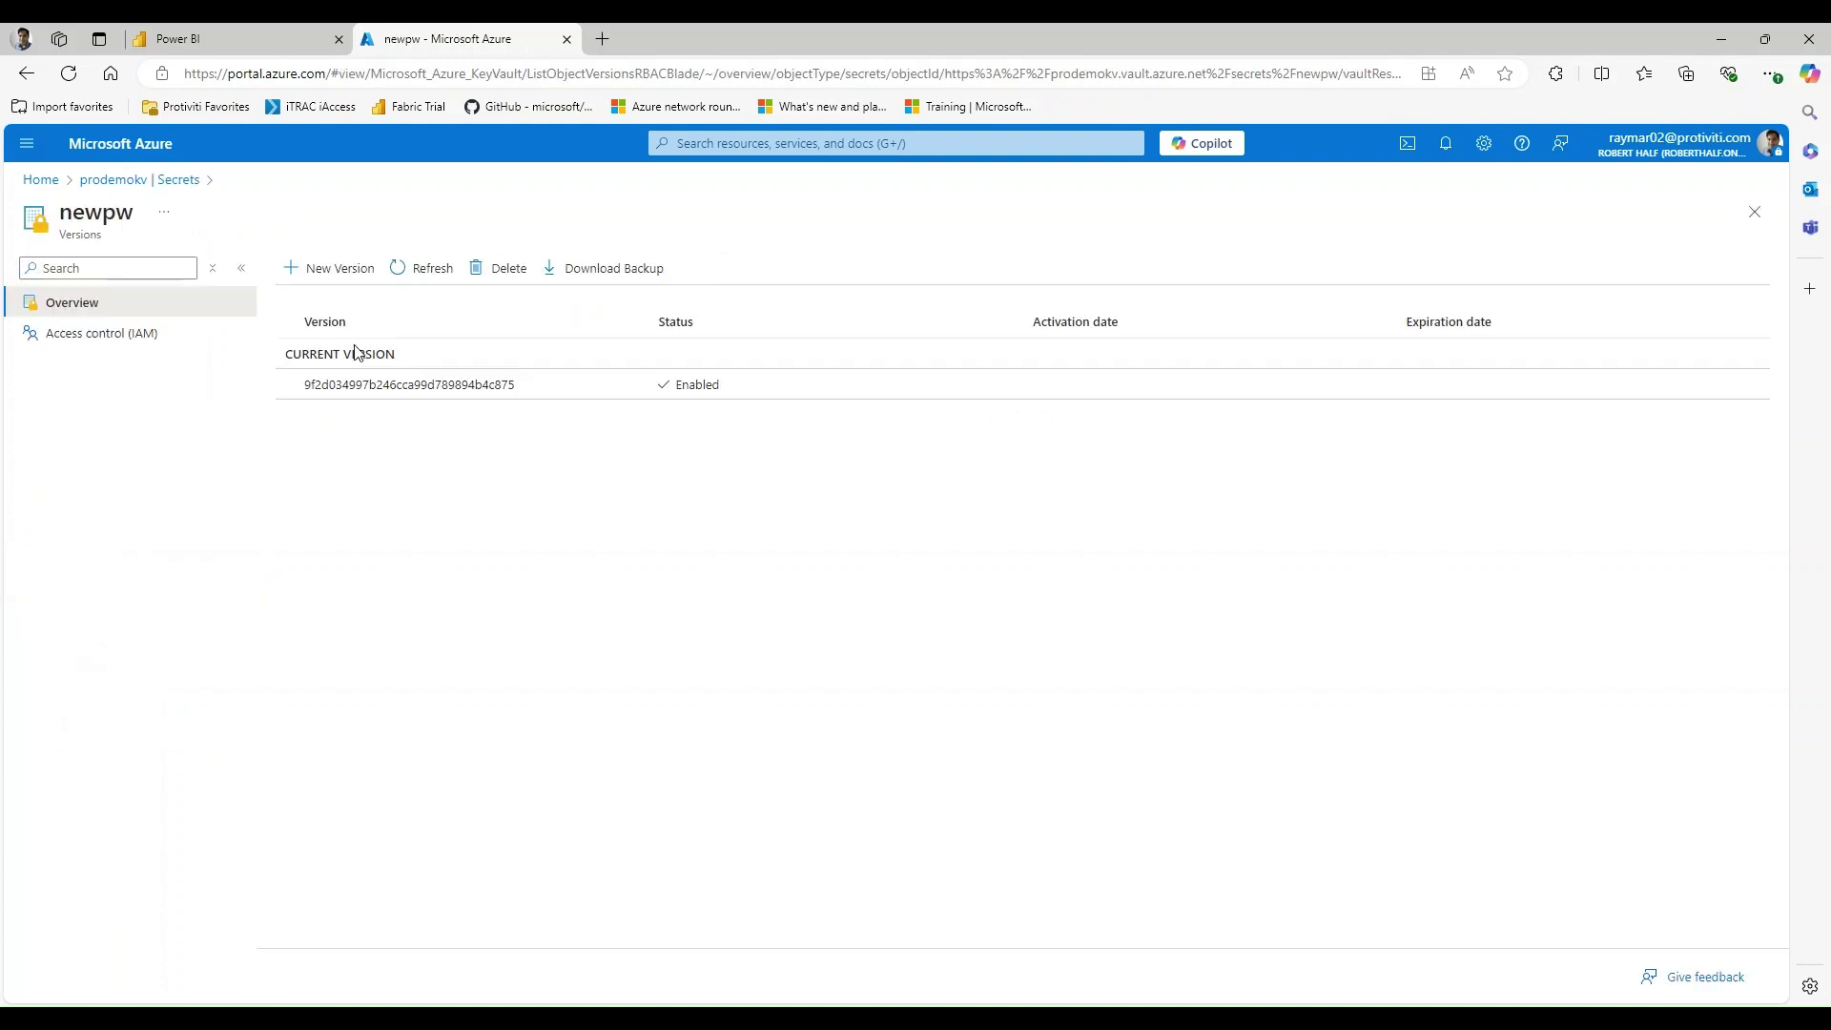
left_click(444, 398)
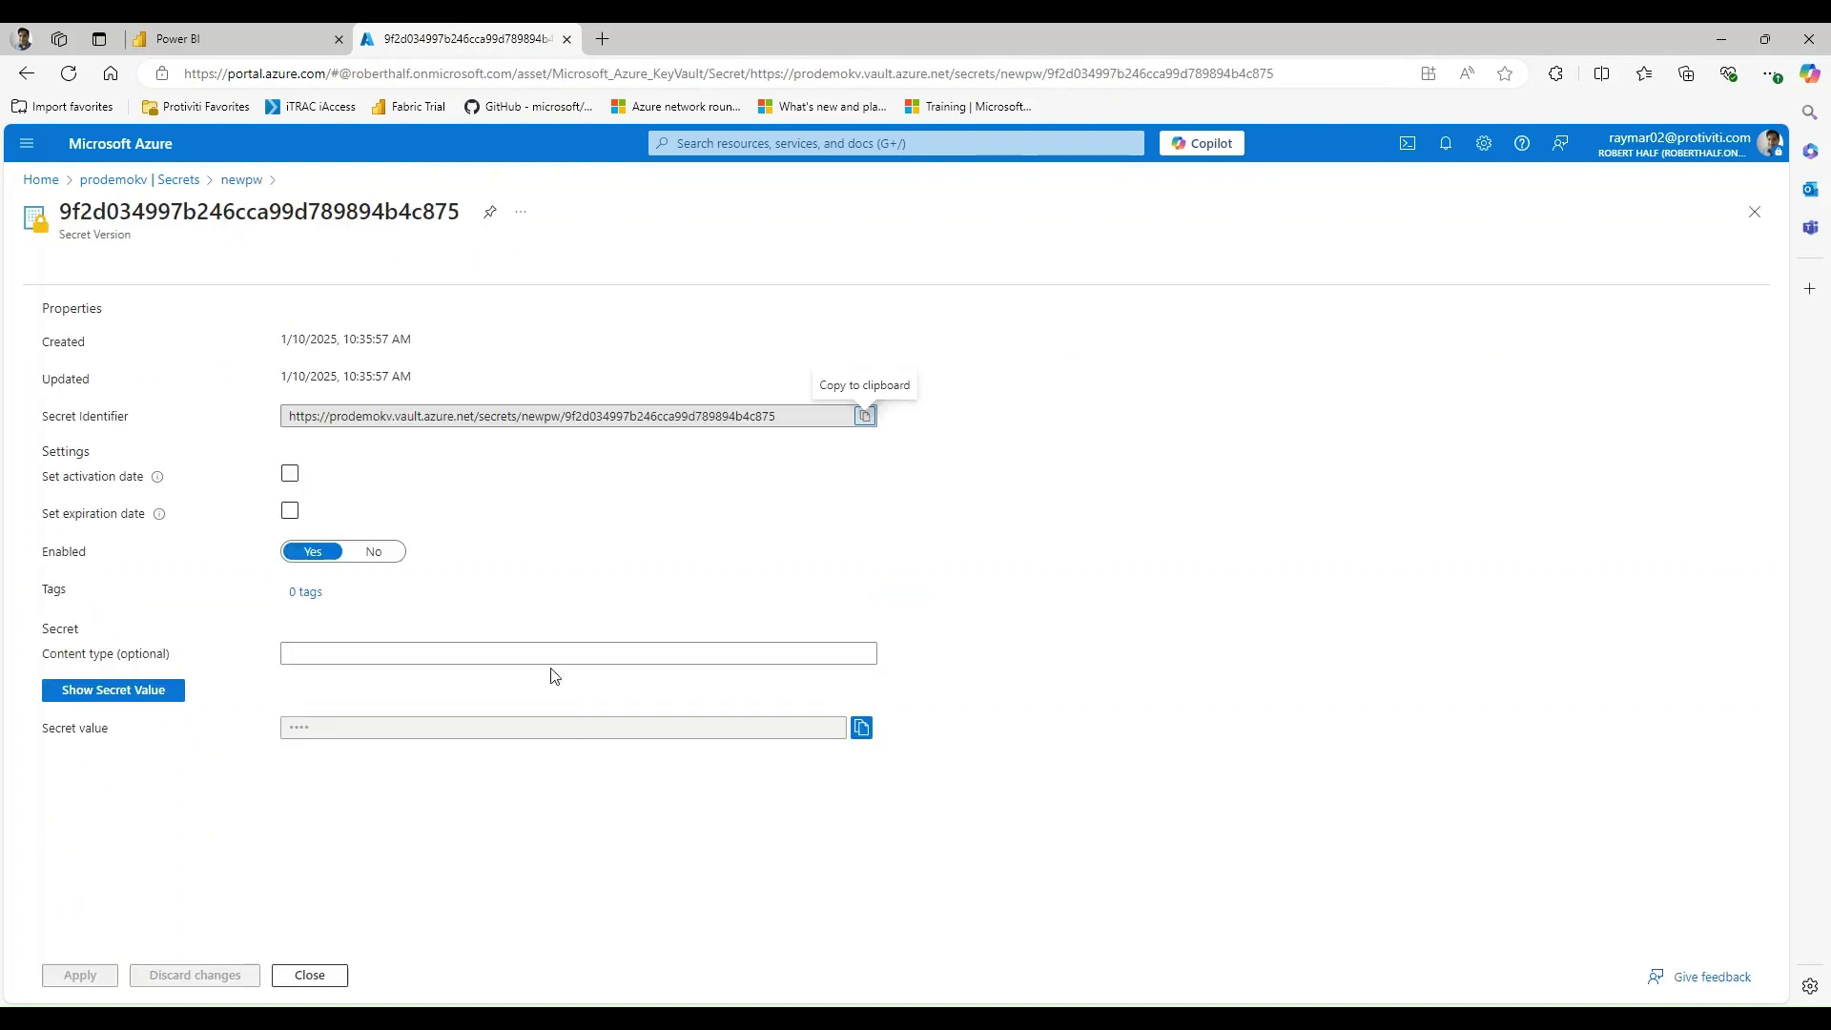
left_click(133, 692)
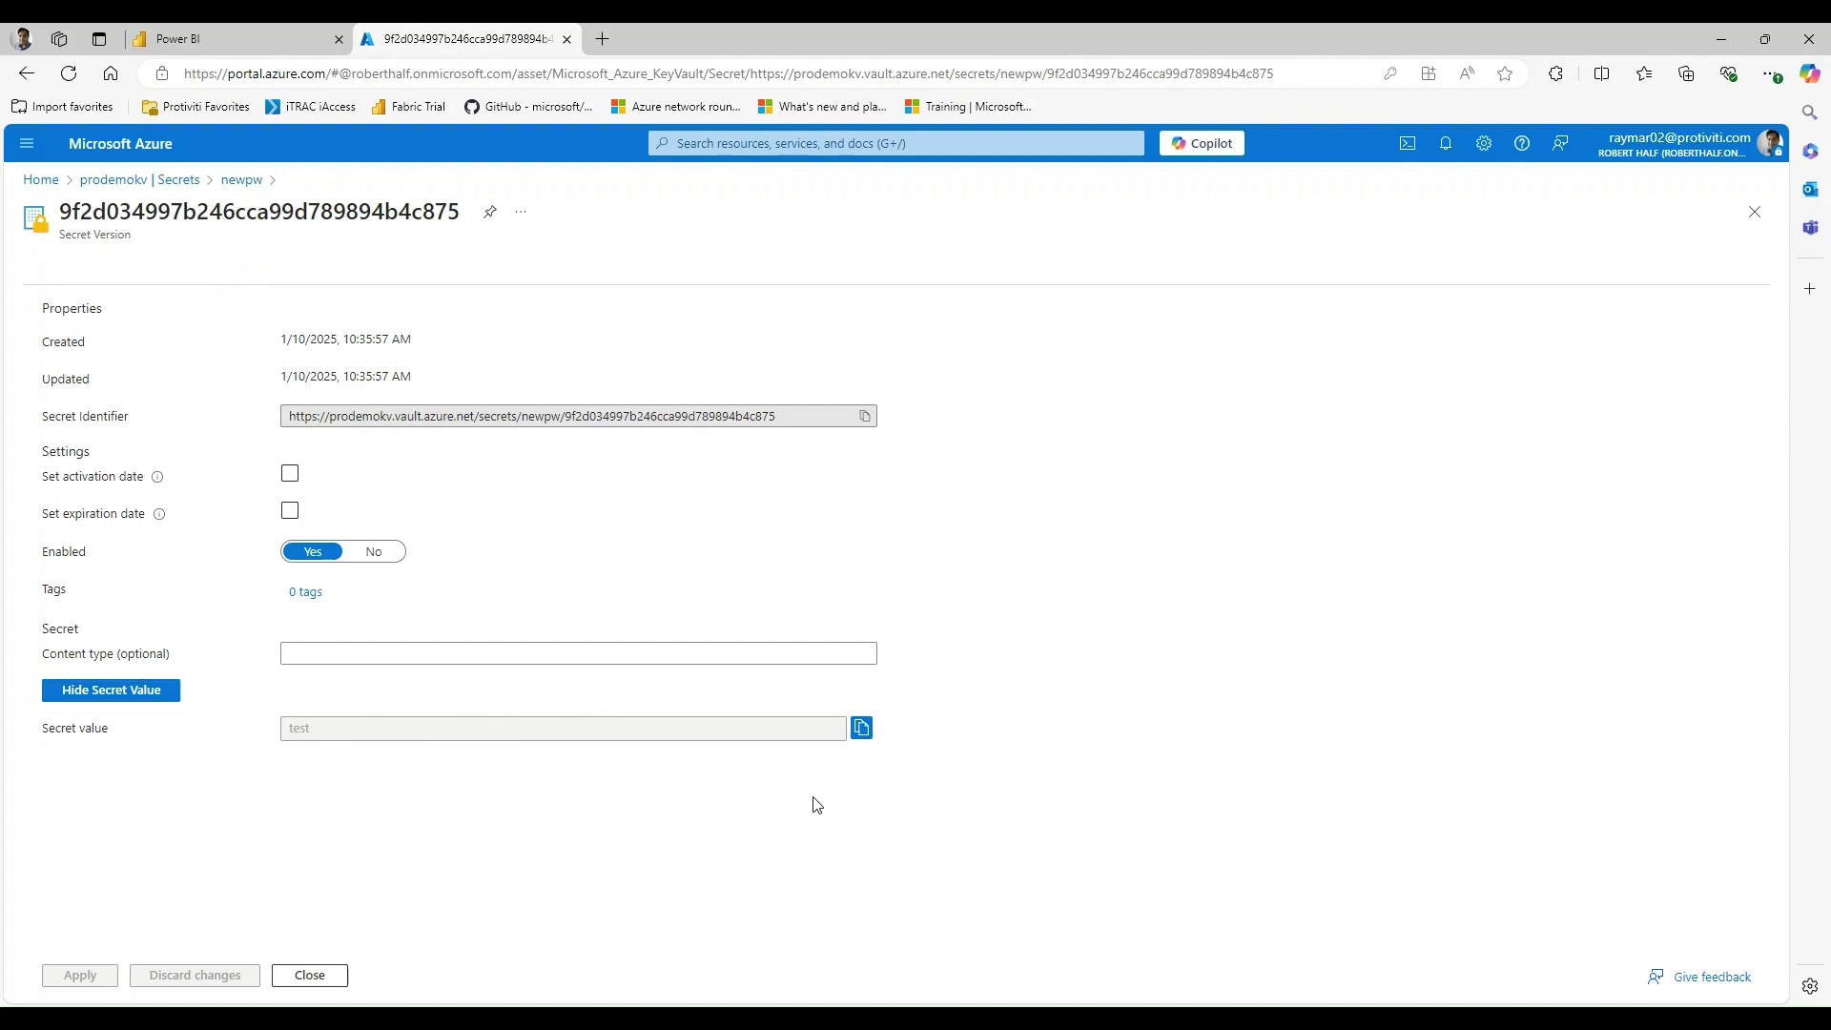
left_click(183, 181)
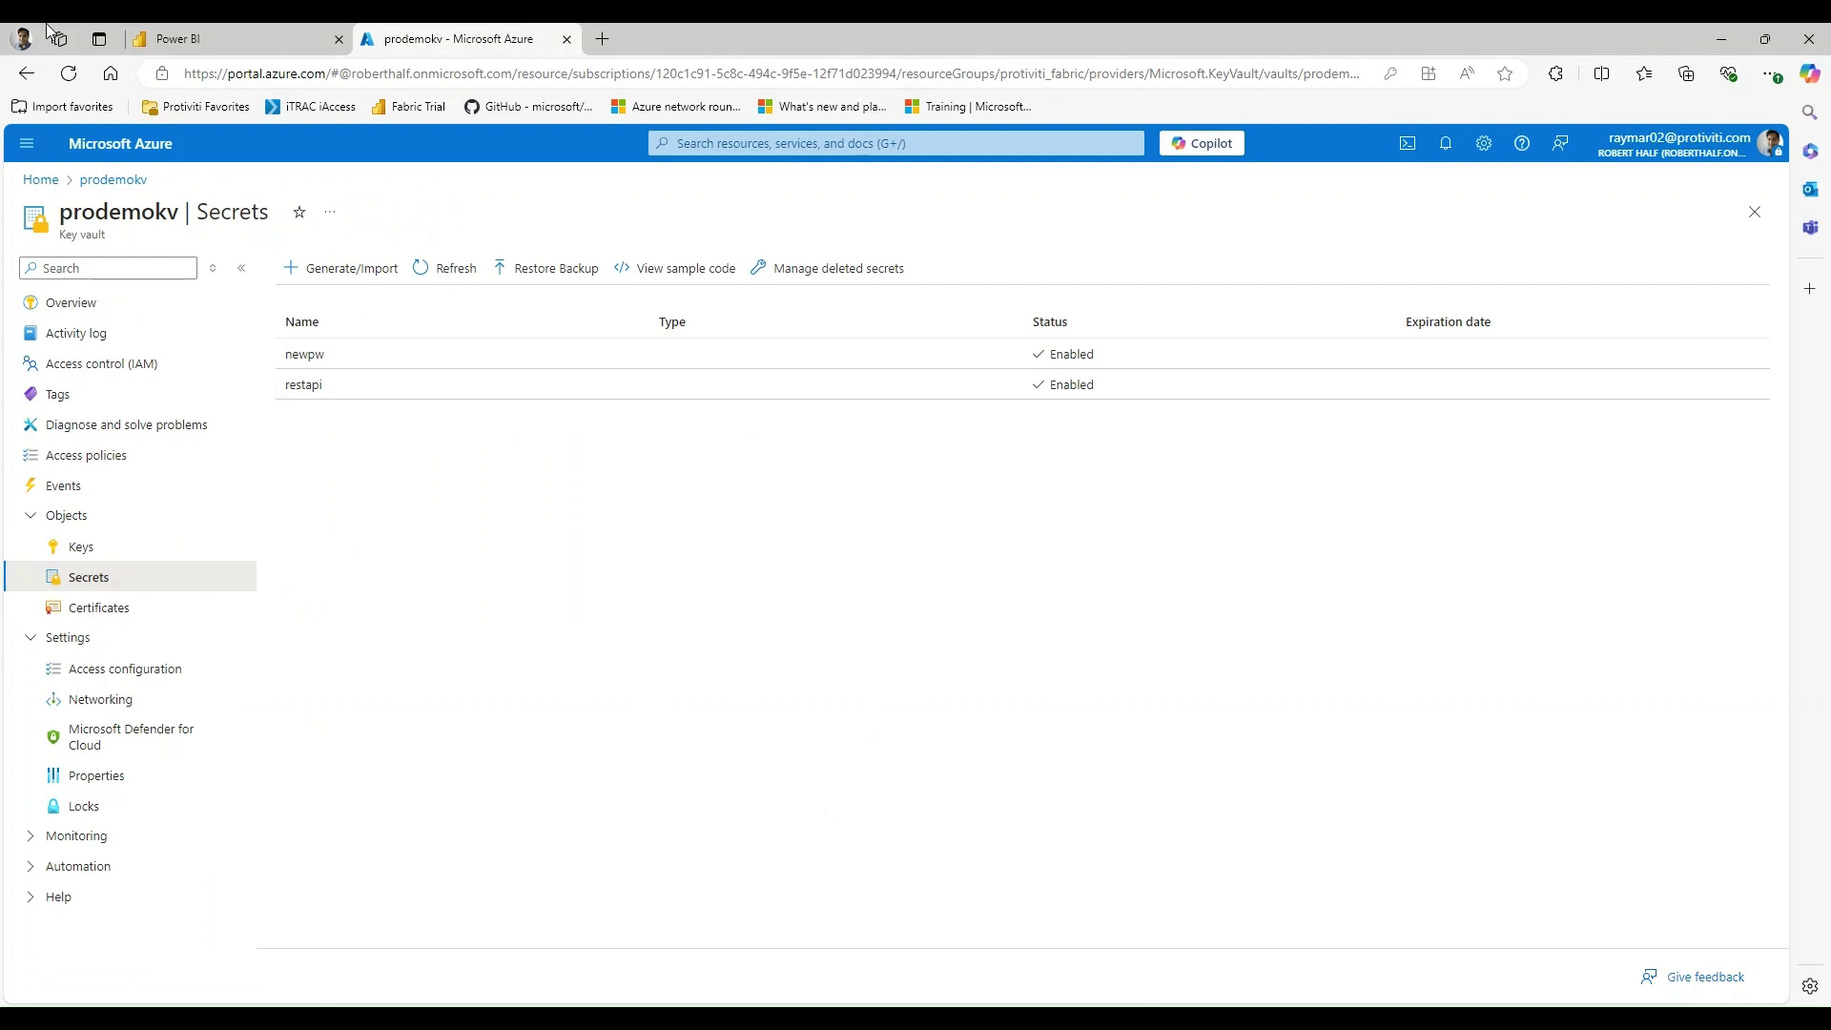
Create a new Fabric workspace named TestKV, reviewing its Advanced options before applying
left_click(238, 55)
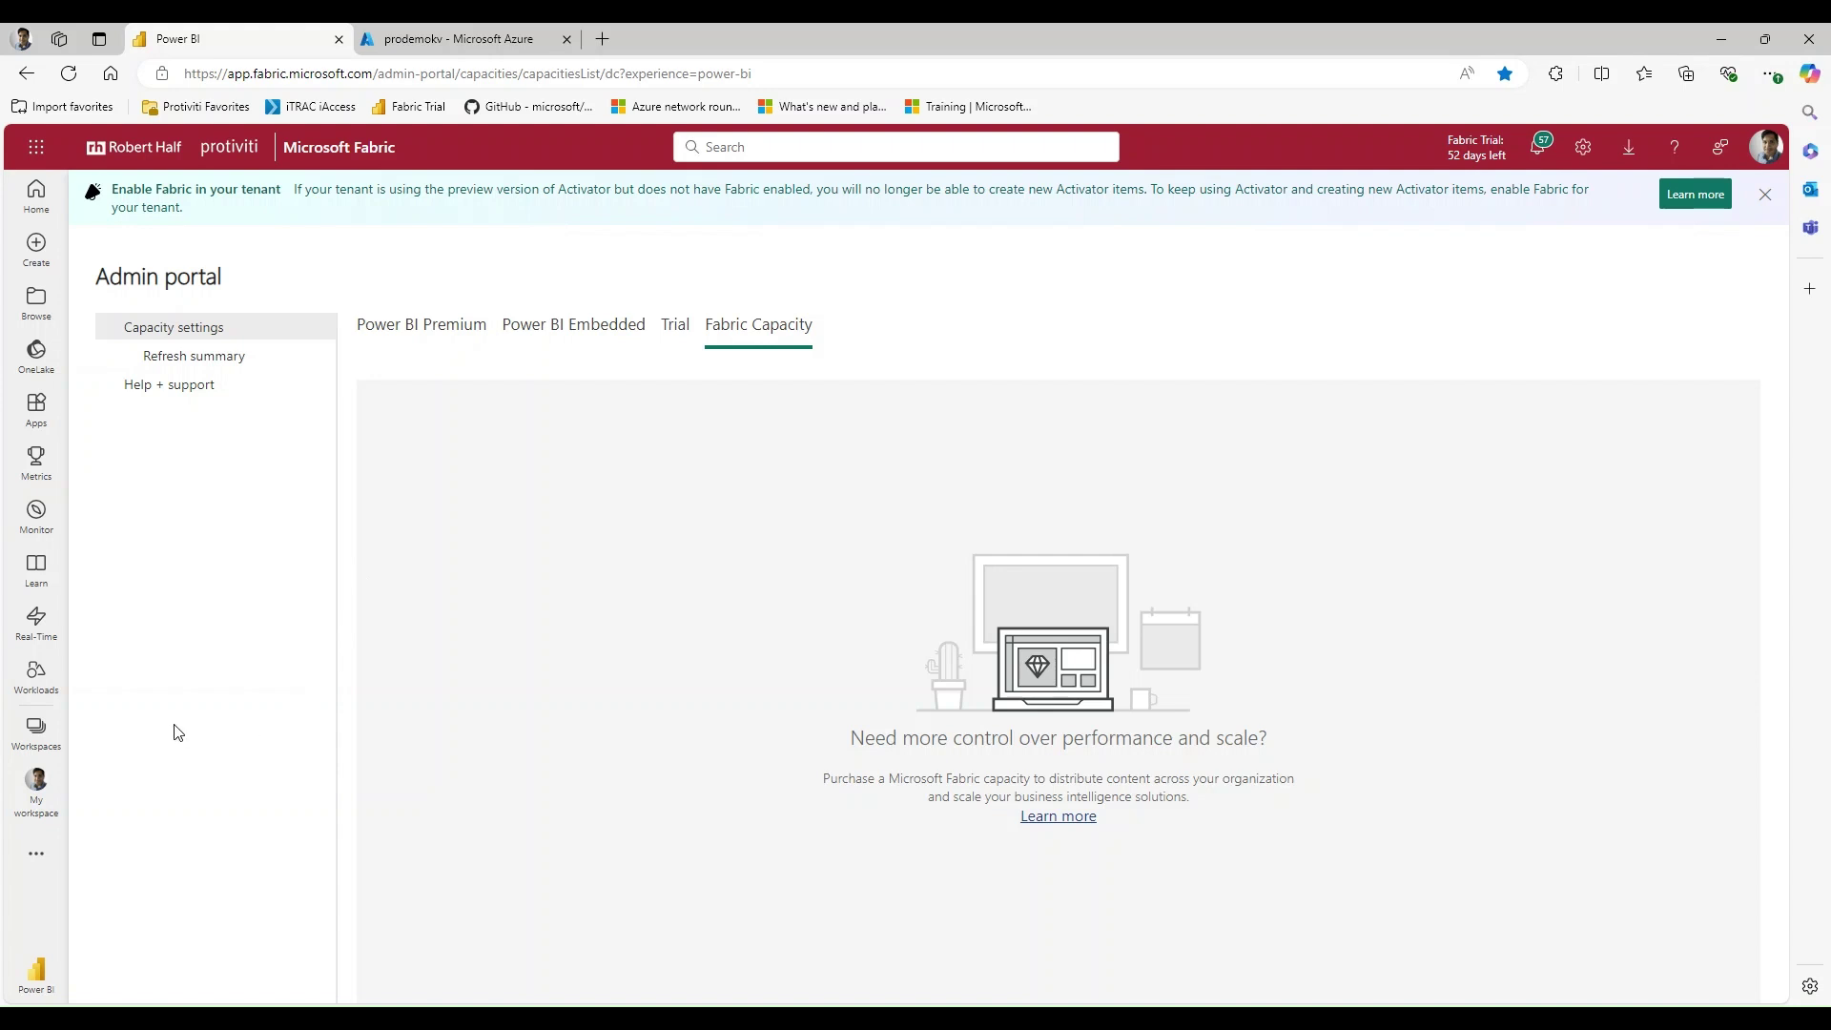
left_click(46, 736)
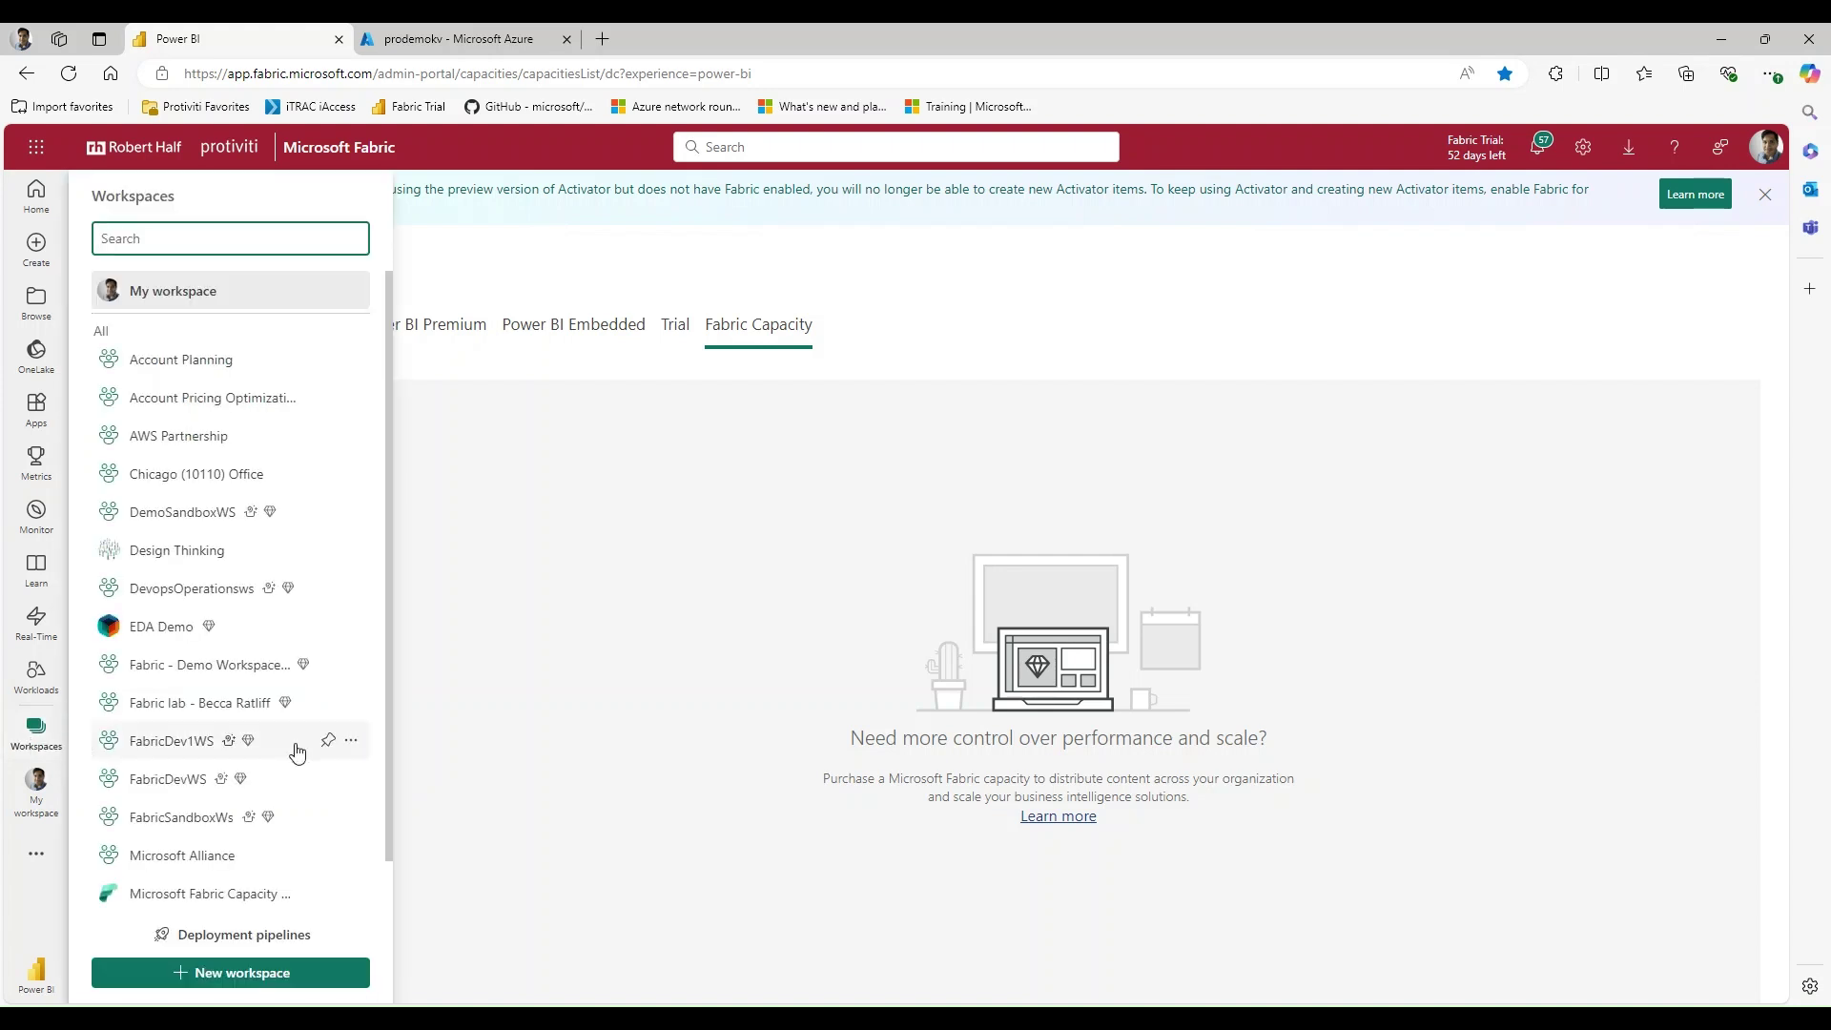
scroll(286, 763, "down", 1)
left_click(249, 973)
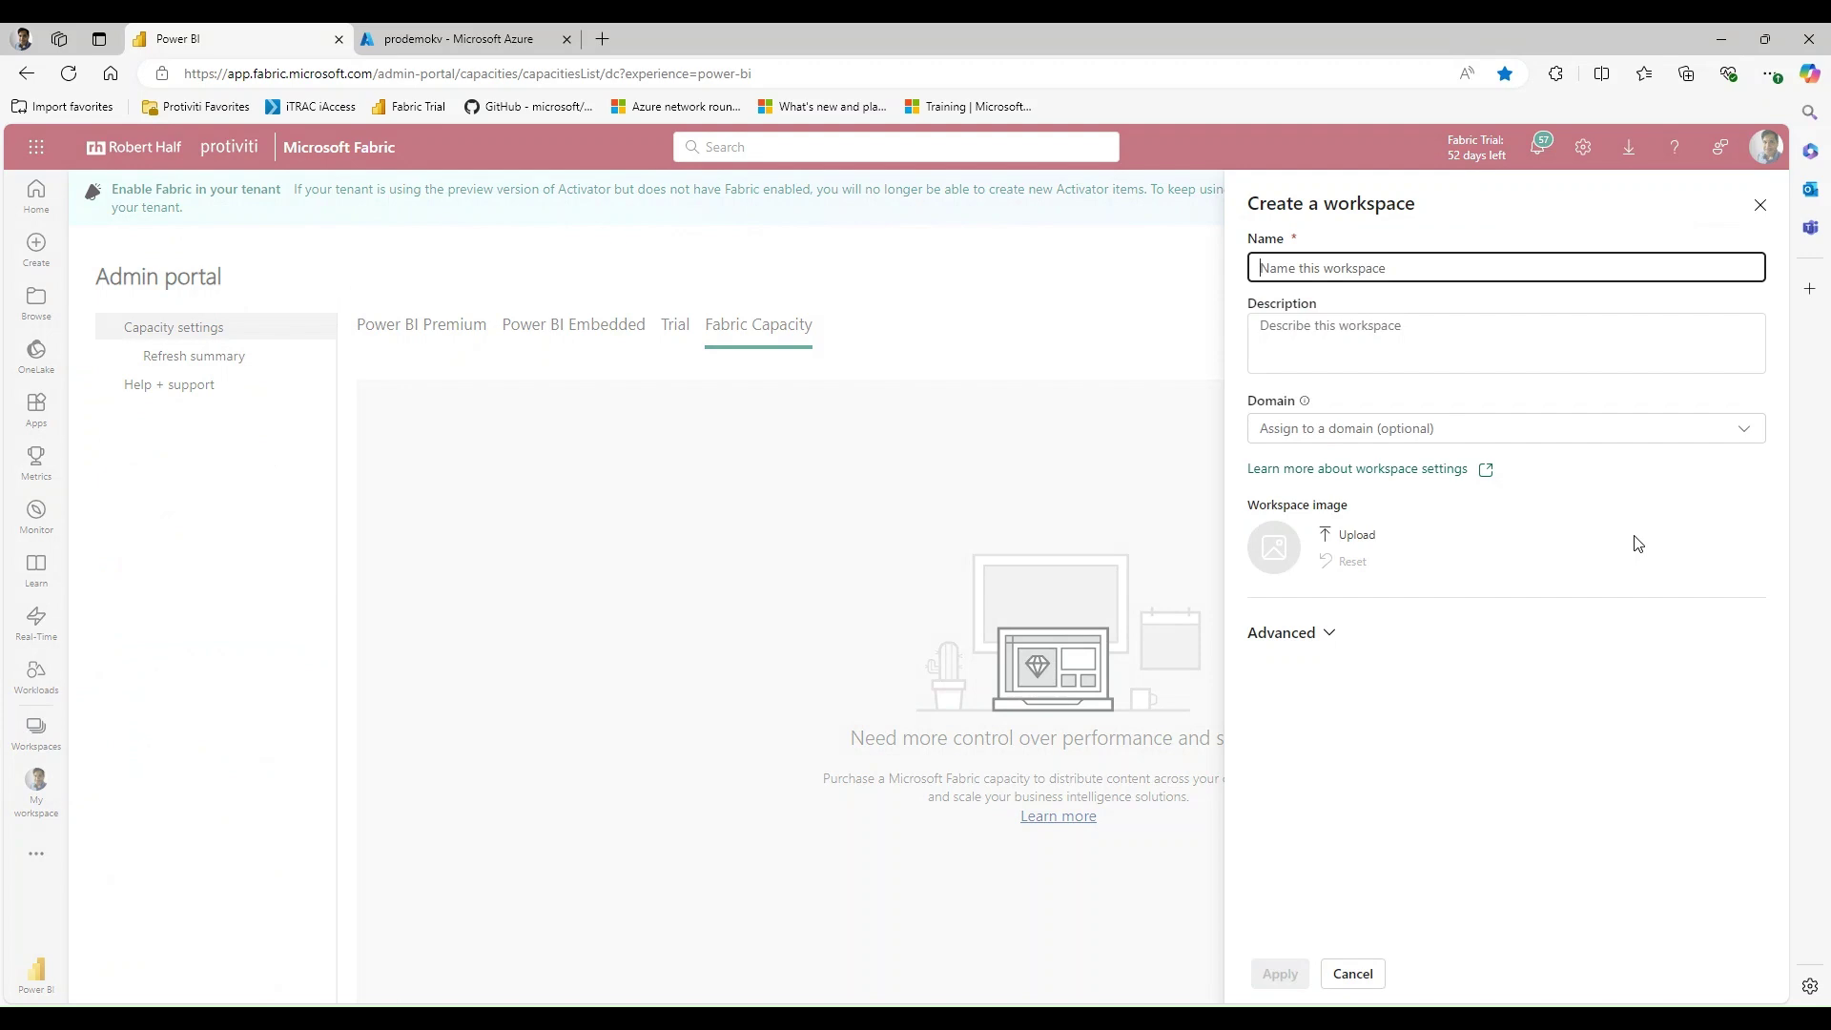
type("TestKV")
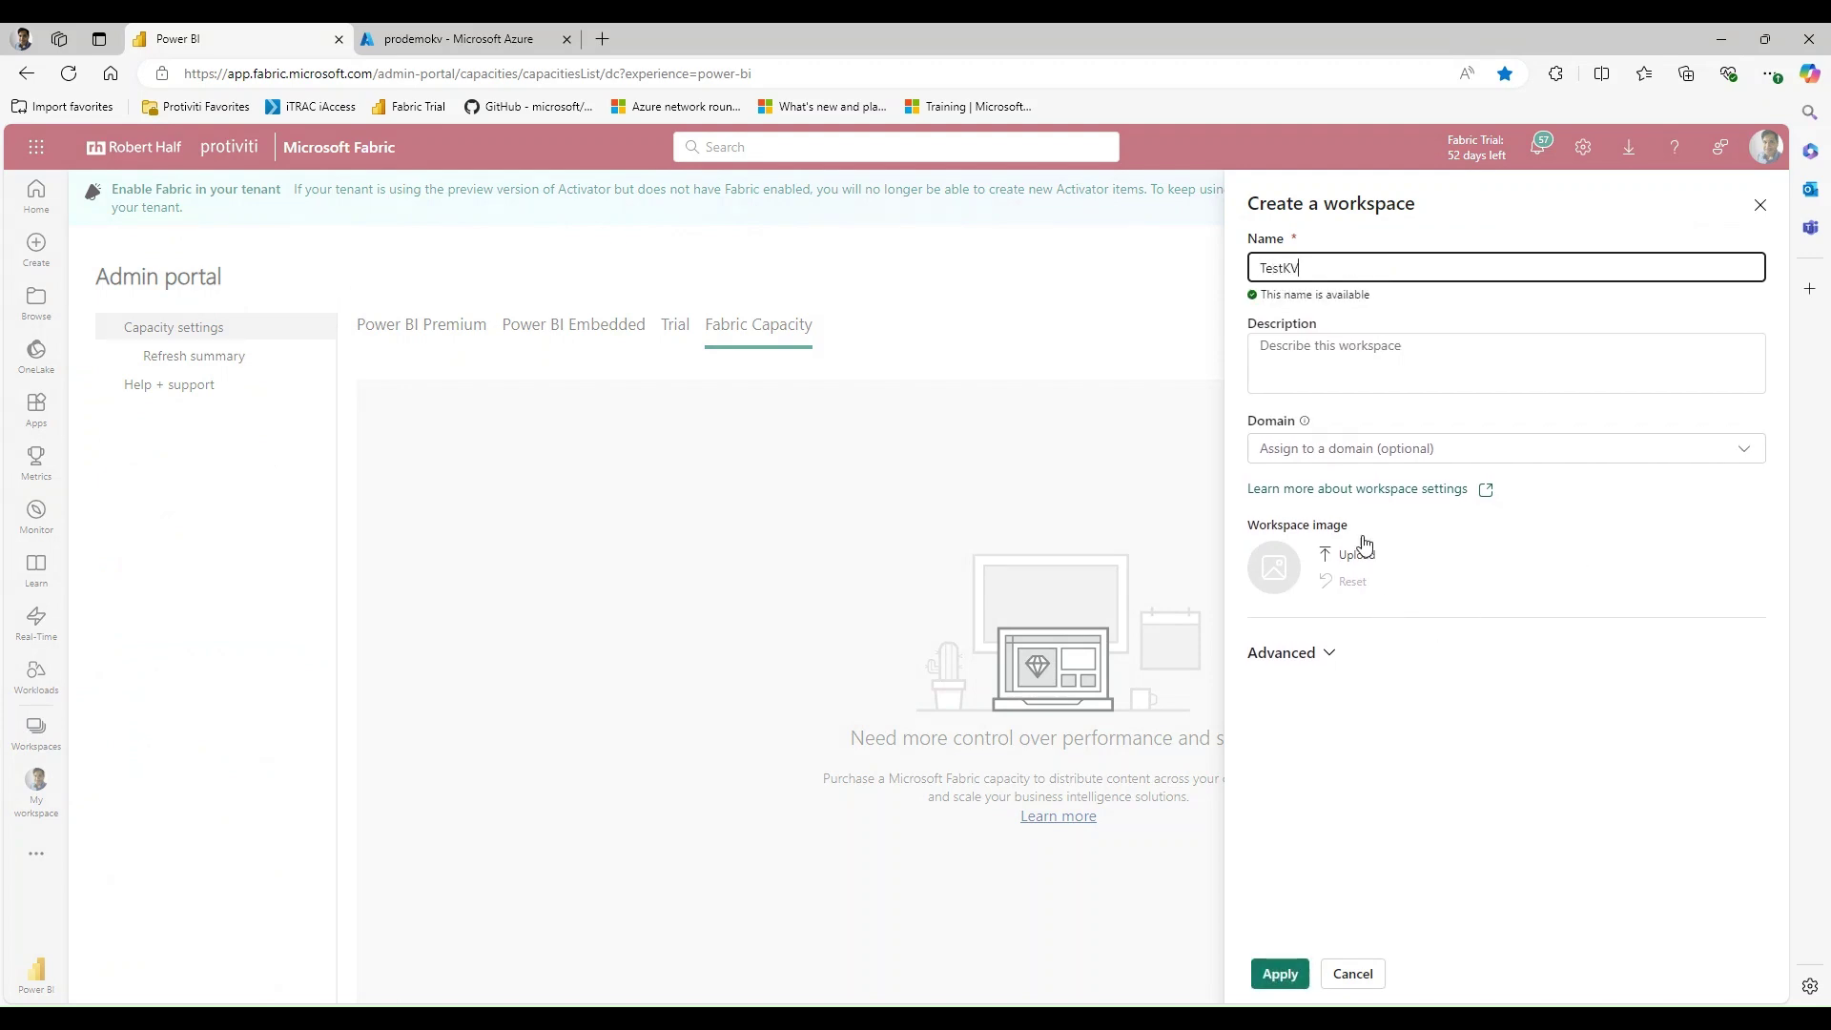
left_click(1329, 658)
scroll(1354, 641, "down", 3)
scroll(1361, 641, "down", 1)
scroll(1411, 597, "down", 2)
left_click(1280, 974)
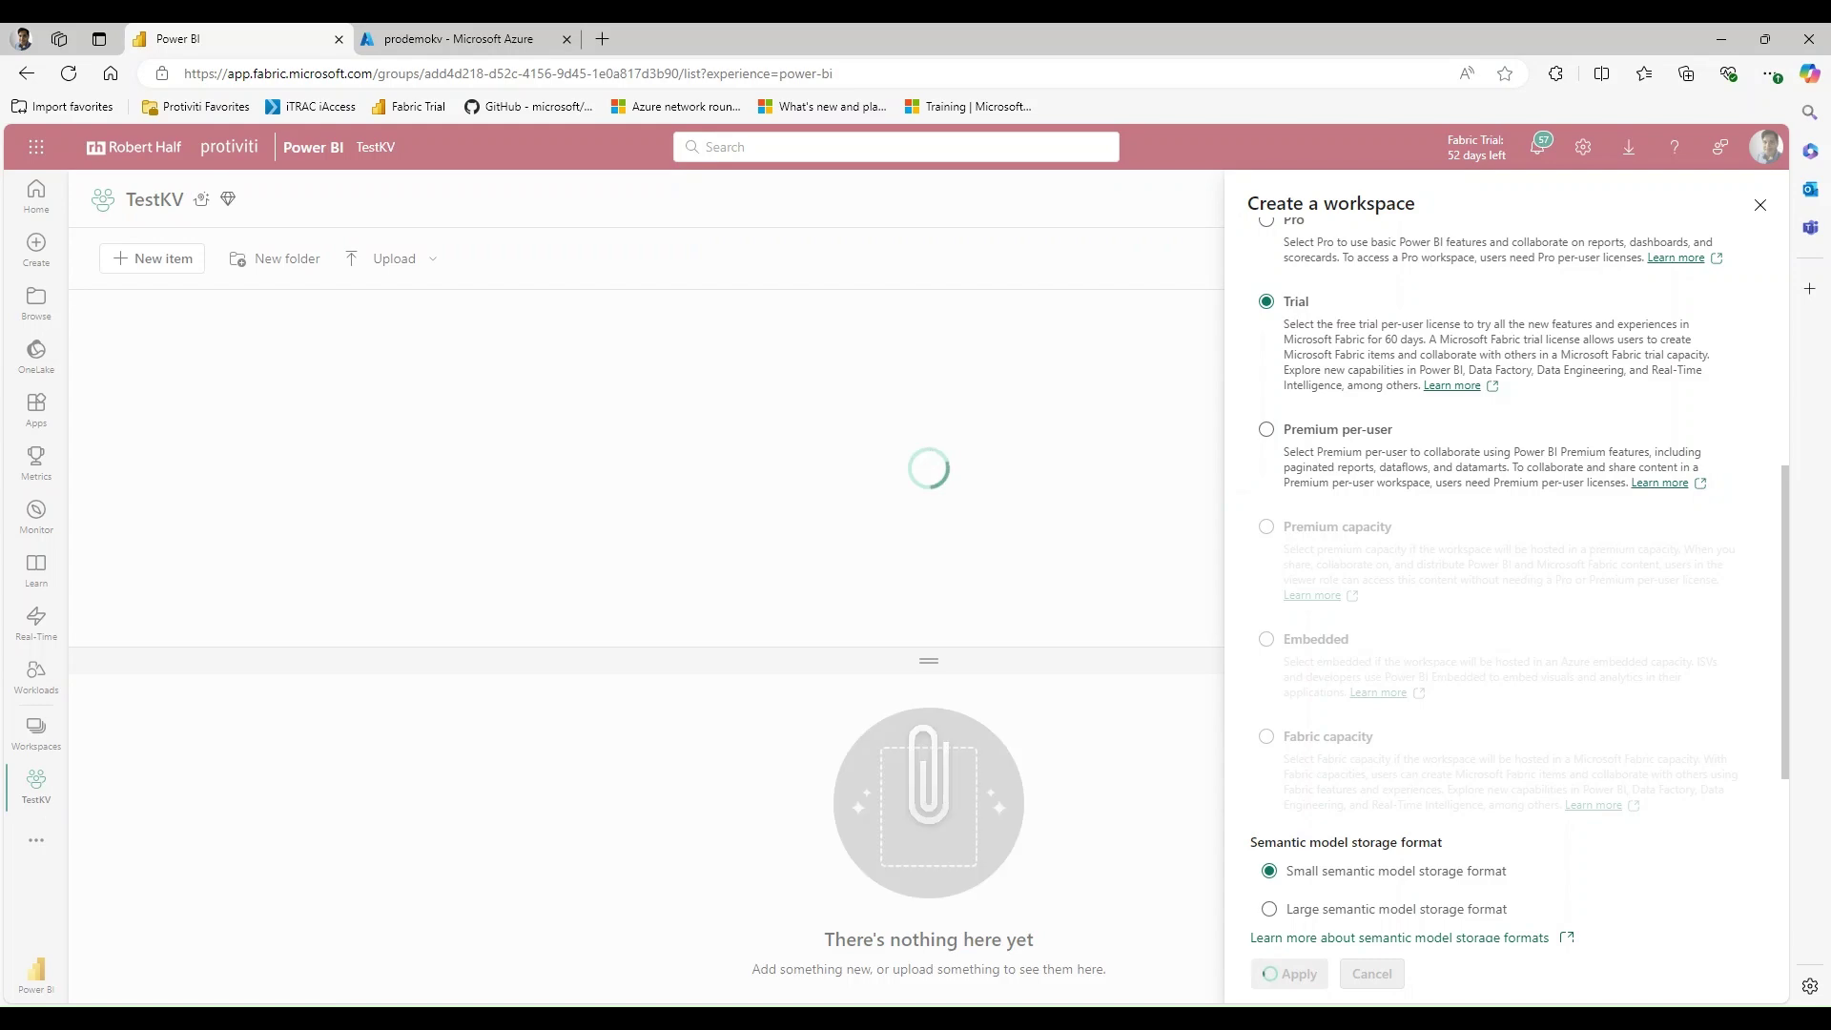
Add a new Notebook item to the TestKV workspace
left_click(170, 259)
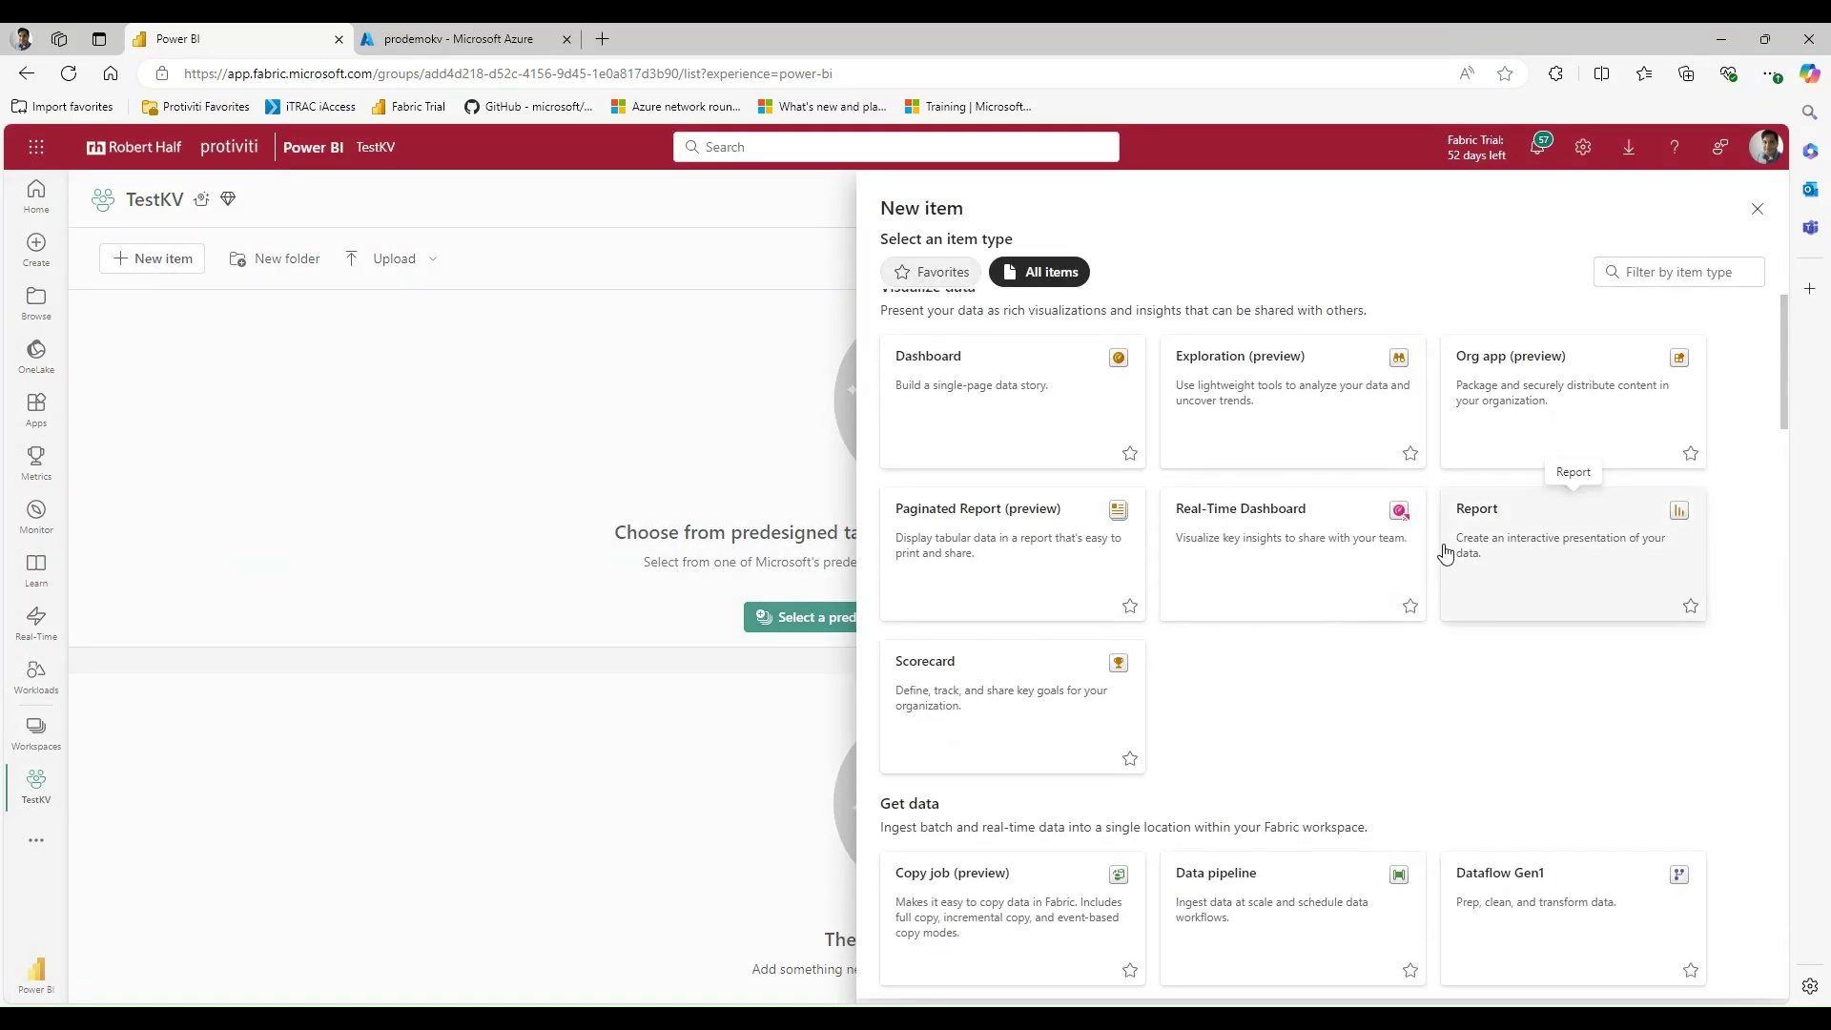
scroll(1503, 576, "down", 7)
left_click(1523, 749)
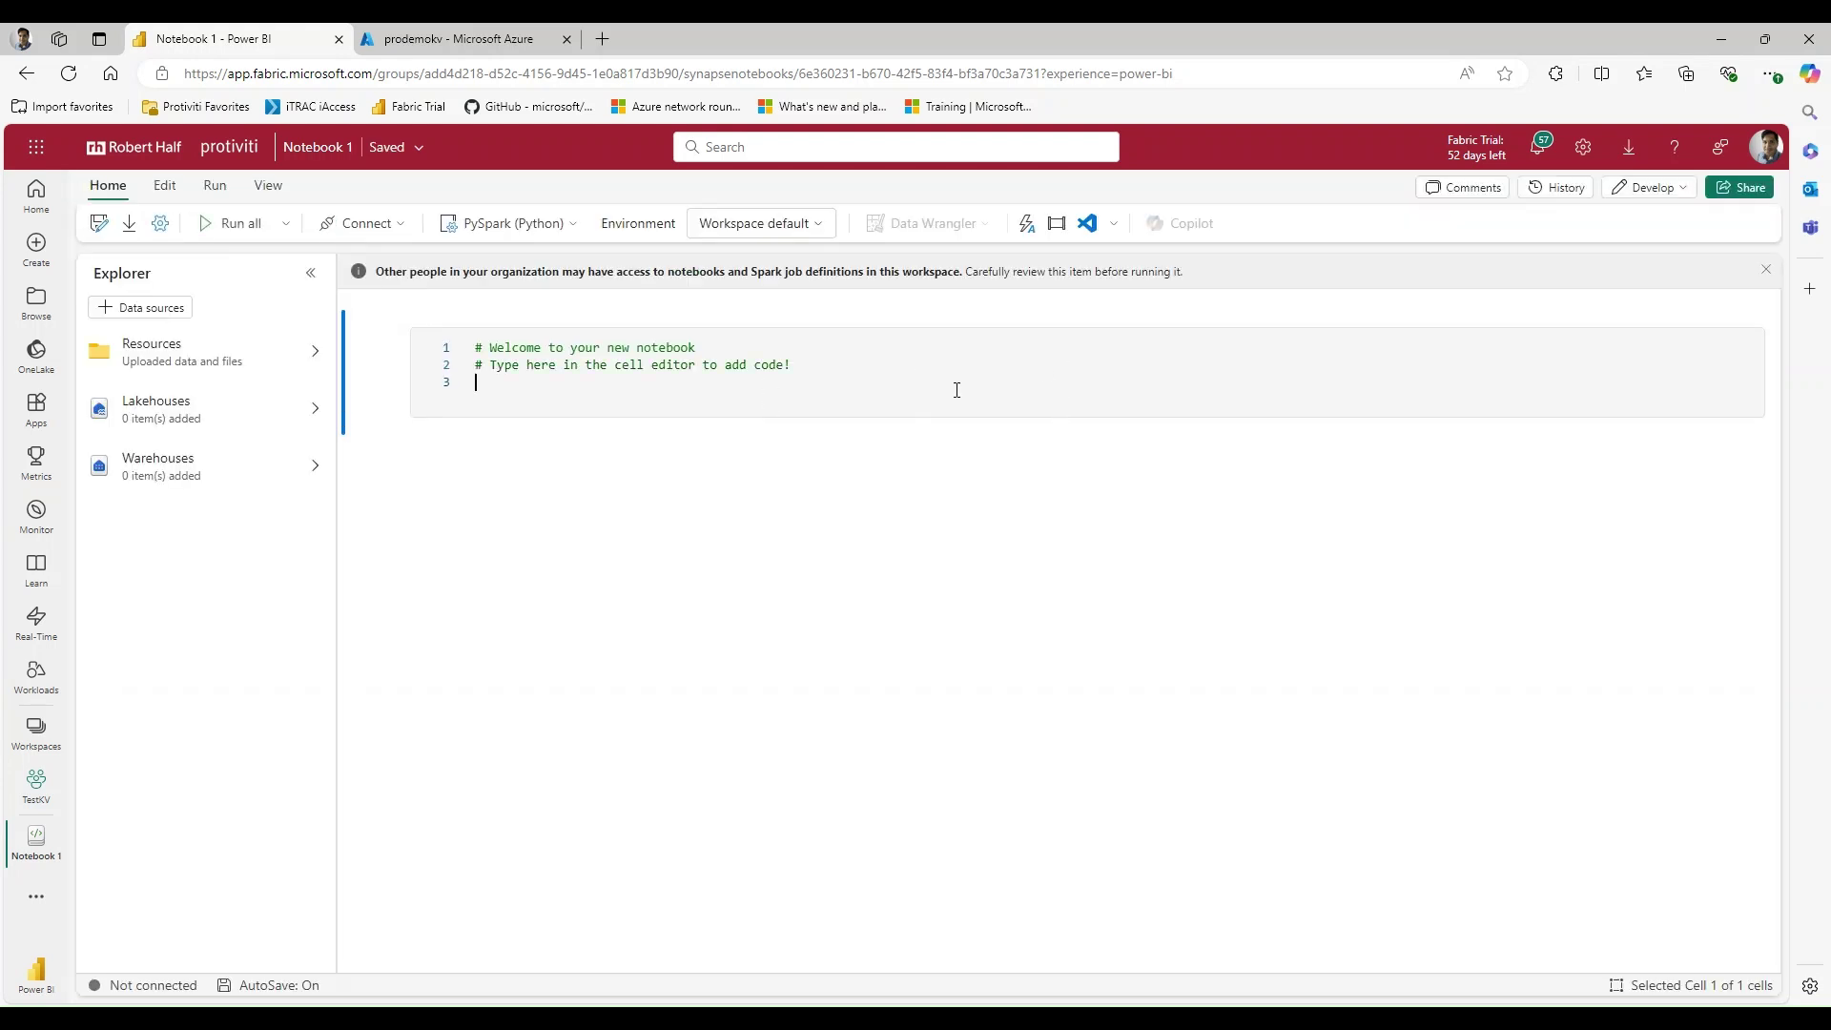
left_click(957, 390)
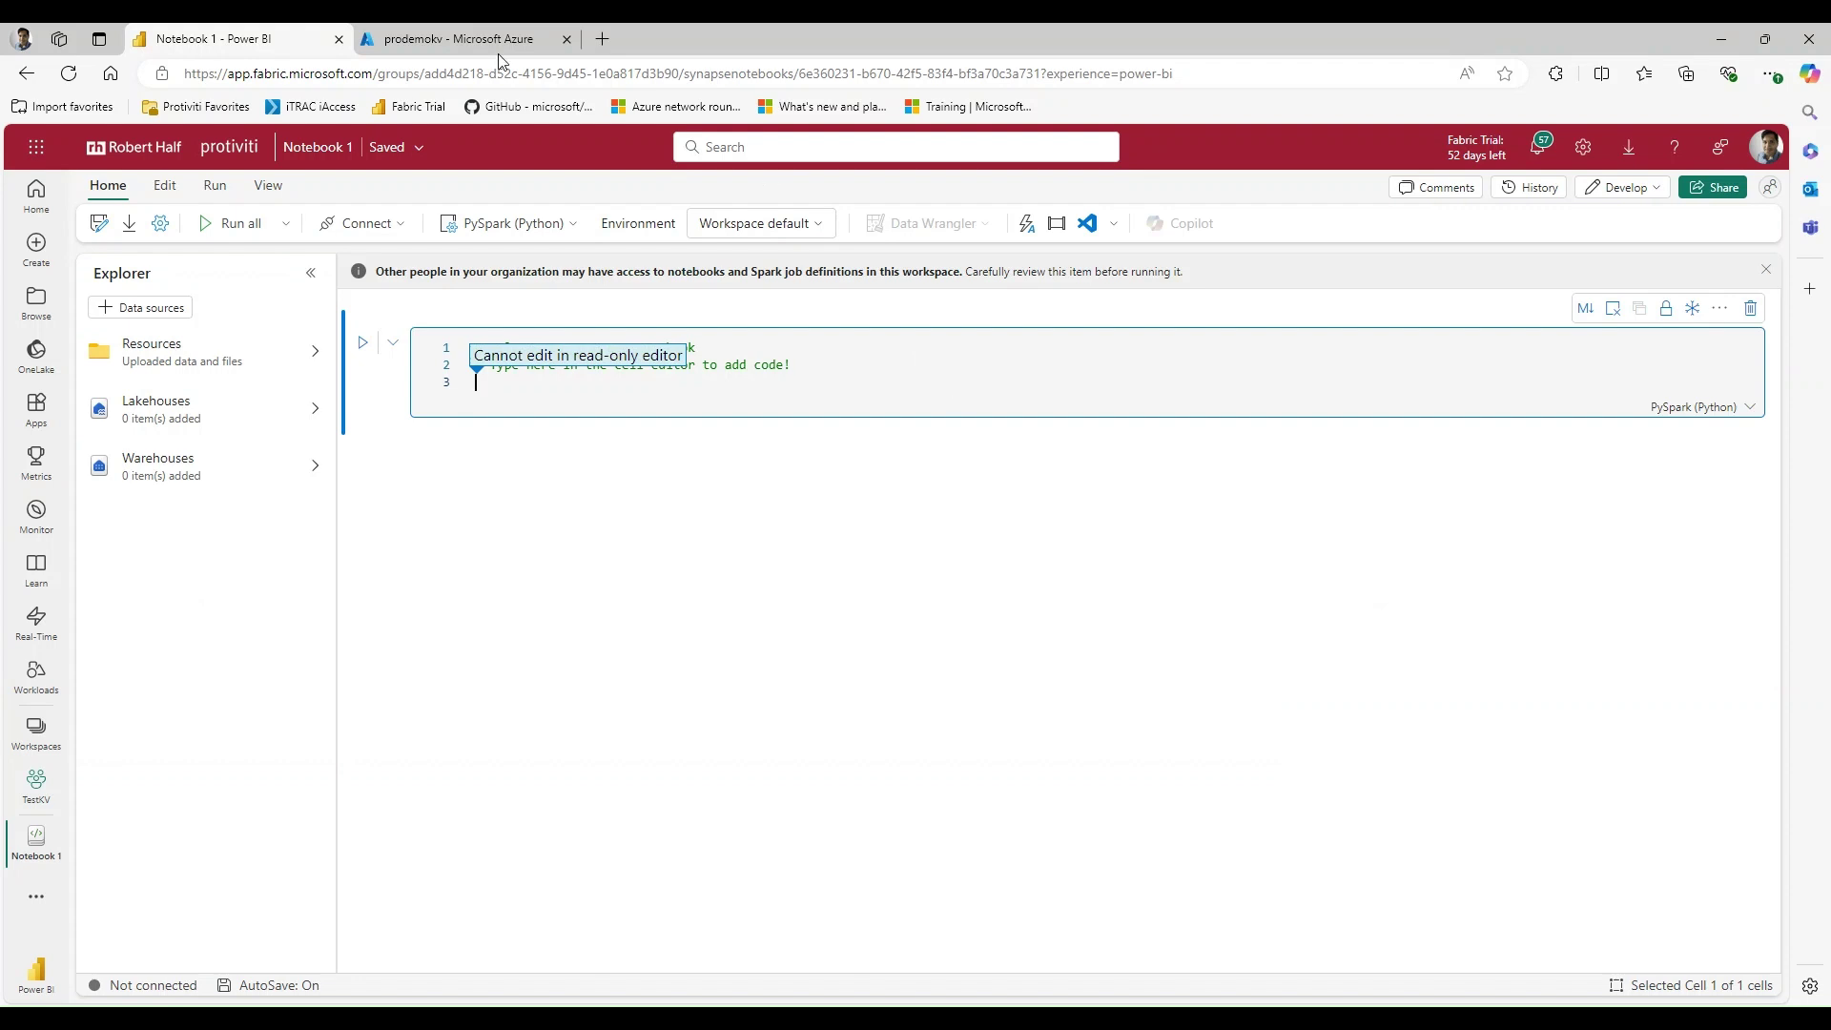
Rename the notebook from Notebook 1 to nb_connKV
left_click(341, 149)
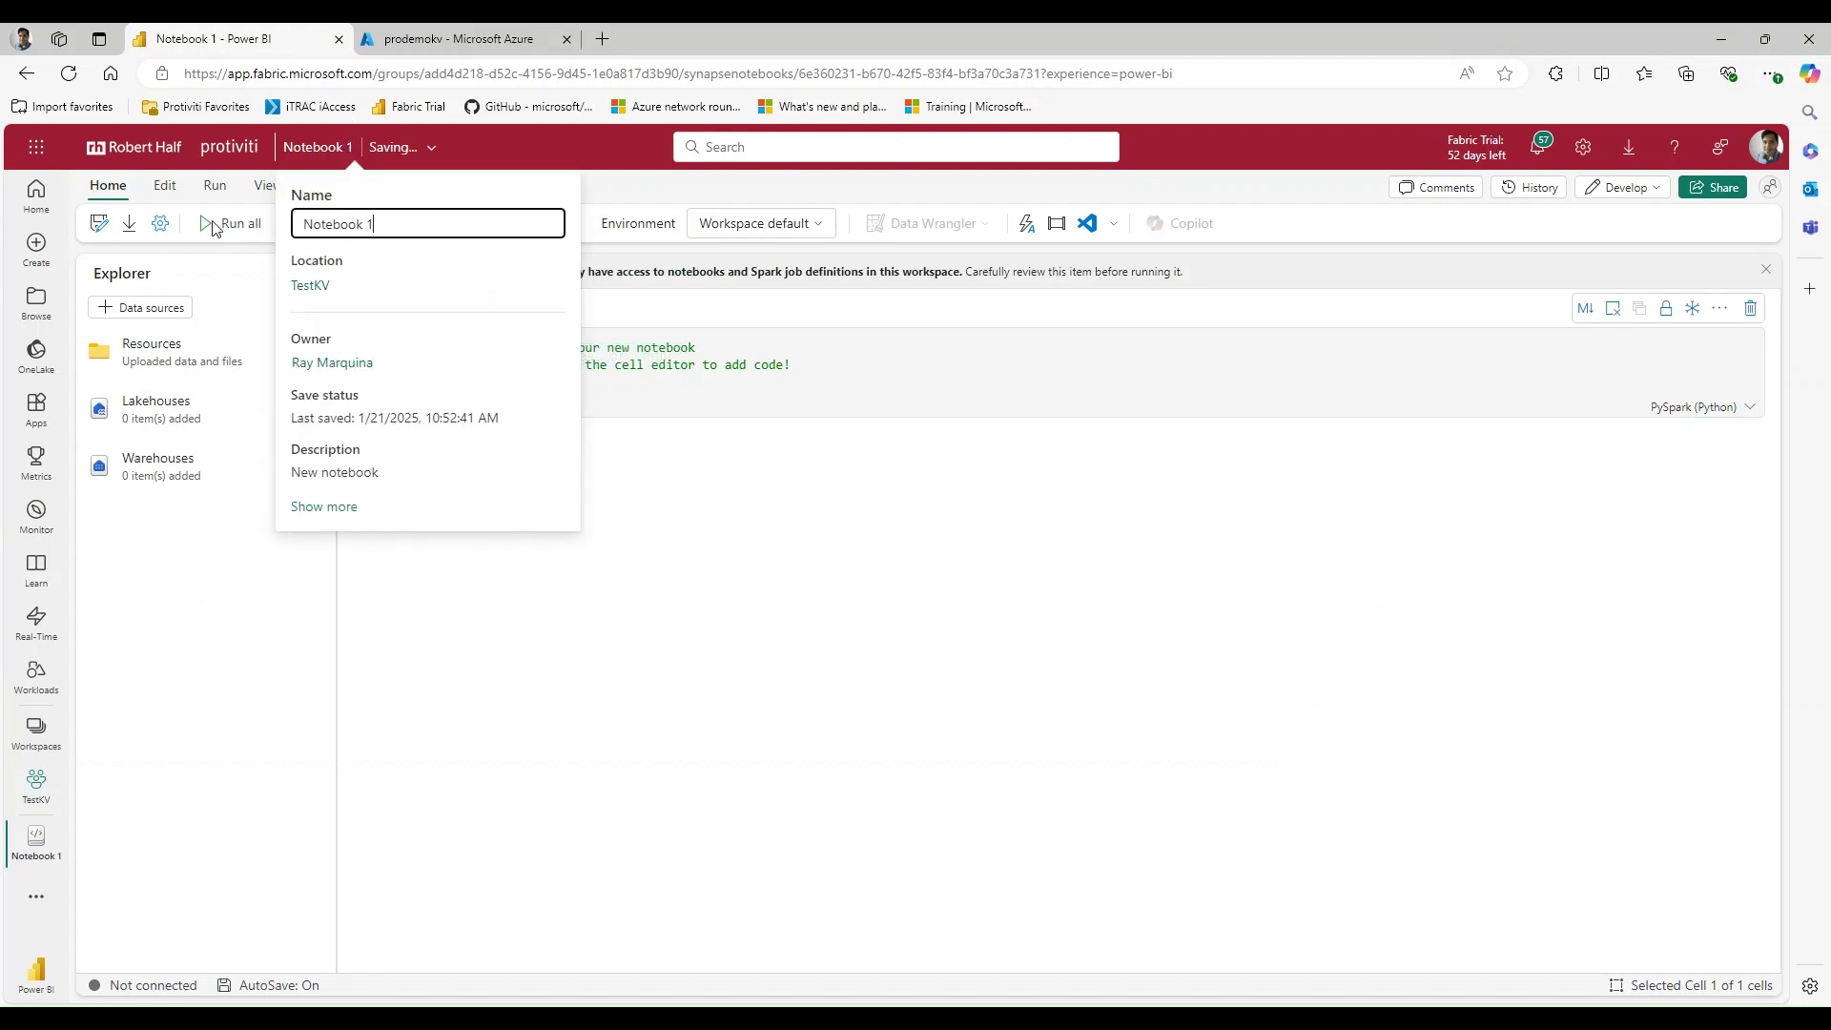
key("BackSpace")
key("BackSpace")
key("BackSpace")
key("BackSpace")
key("BackSpace")
key("BackSpace")
key("BackSpace")
key("BackSpace")
key("BackSpace")
key("BackSpace")
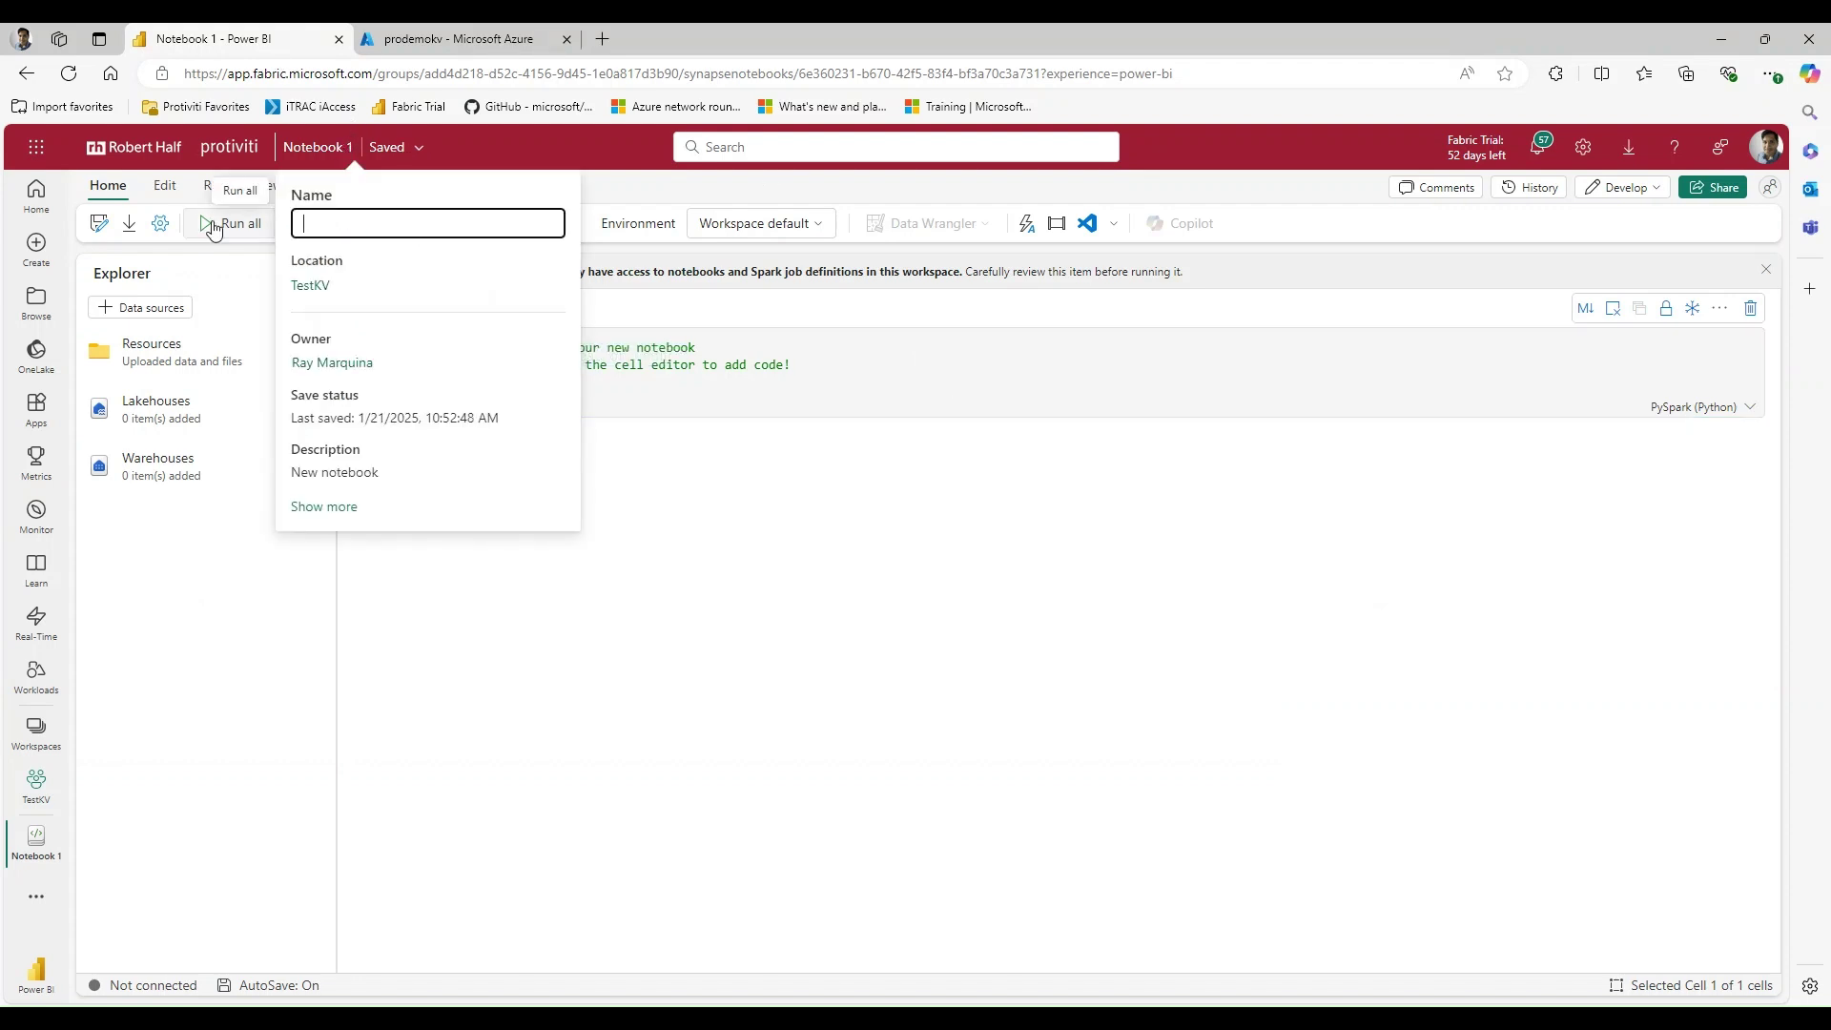
type("nb_connKV")
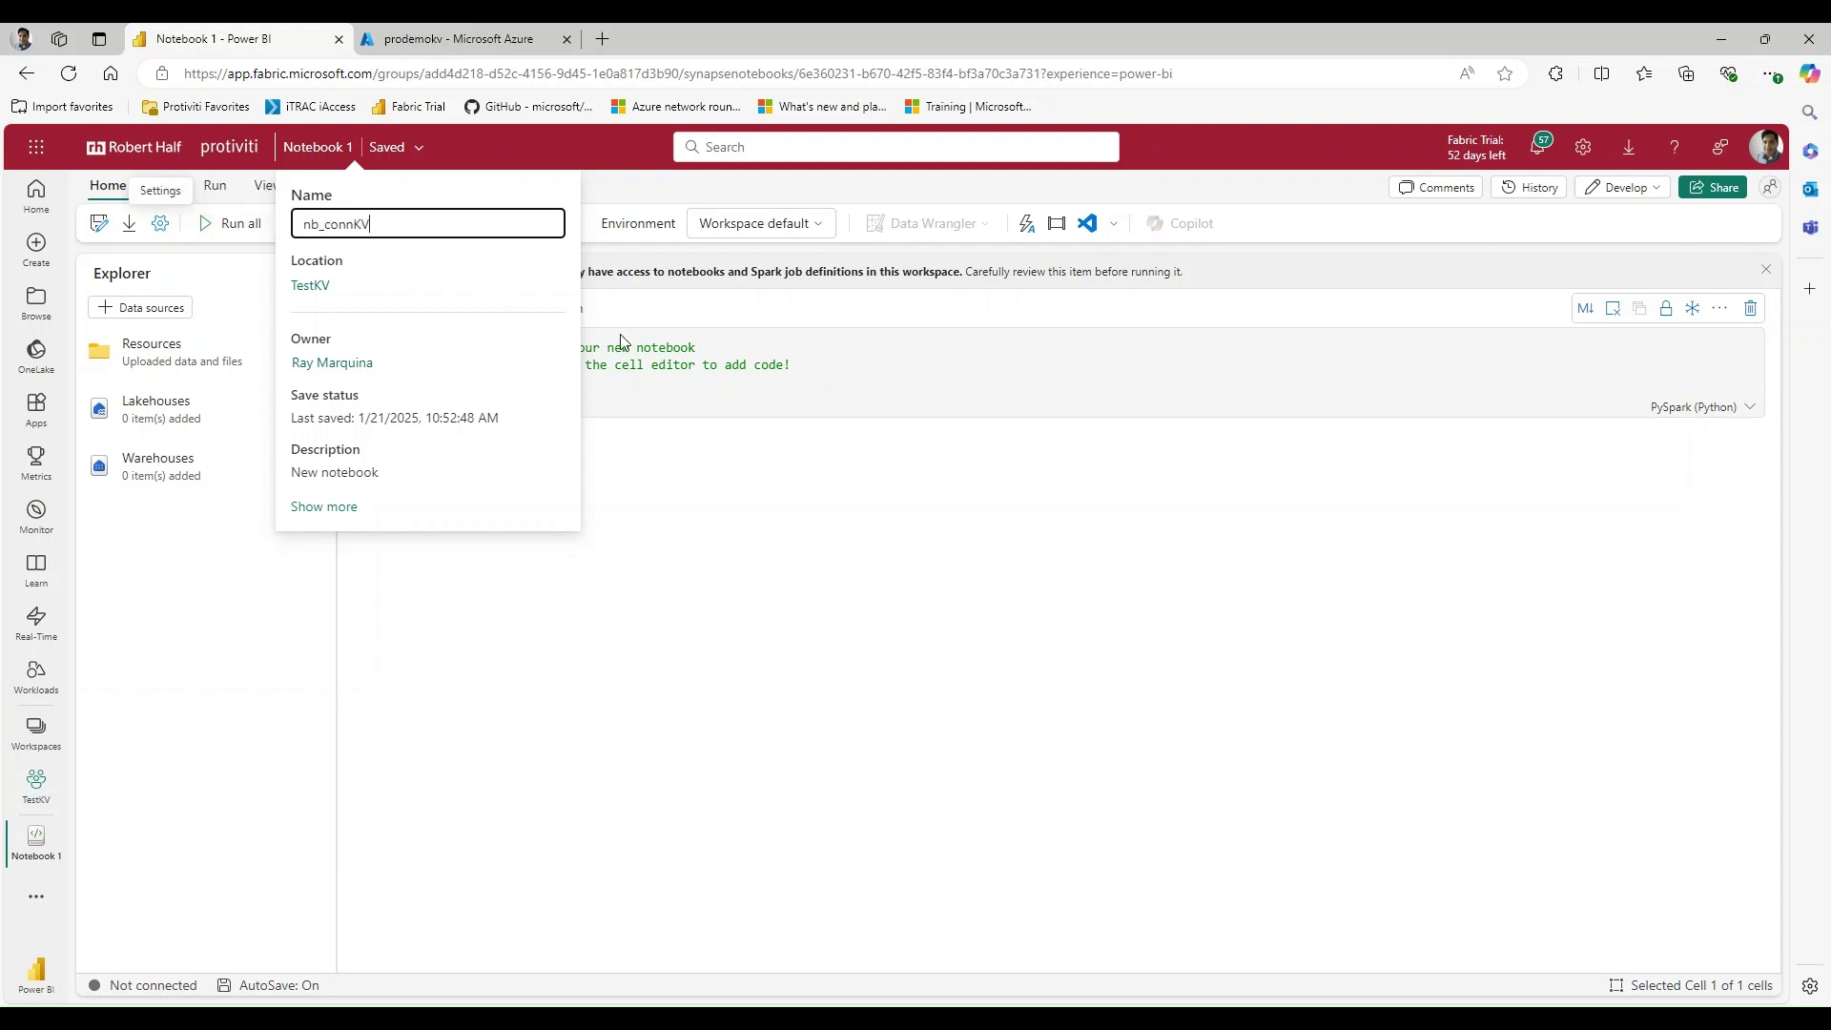
key("Return")
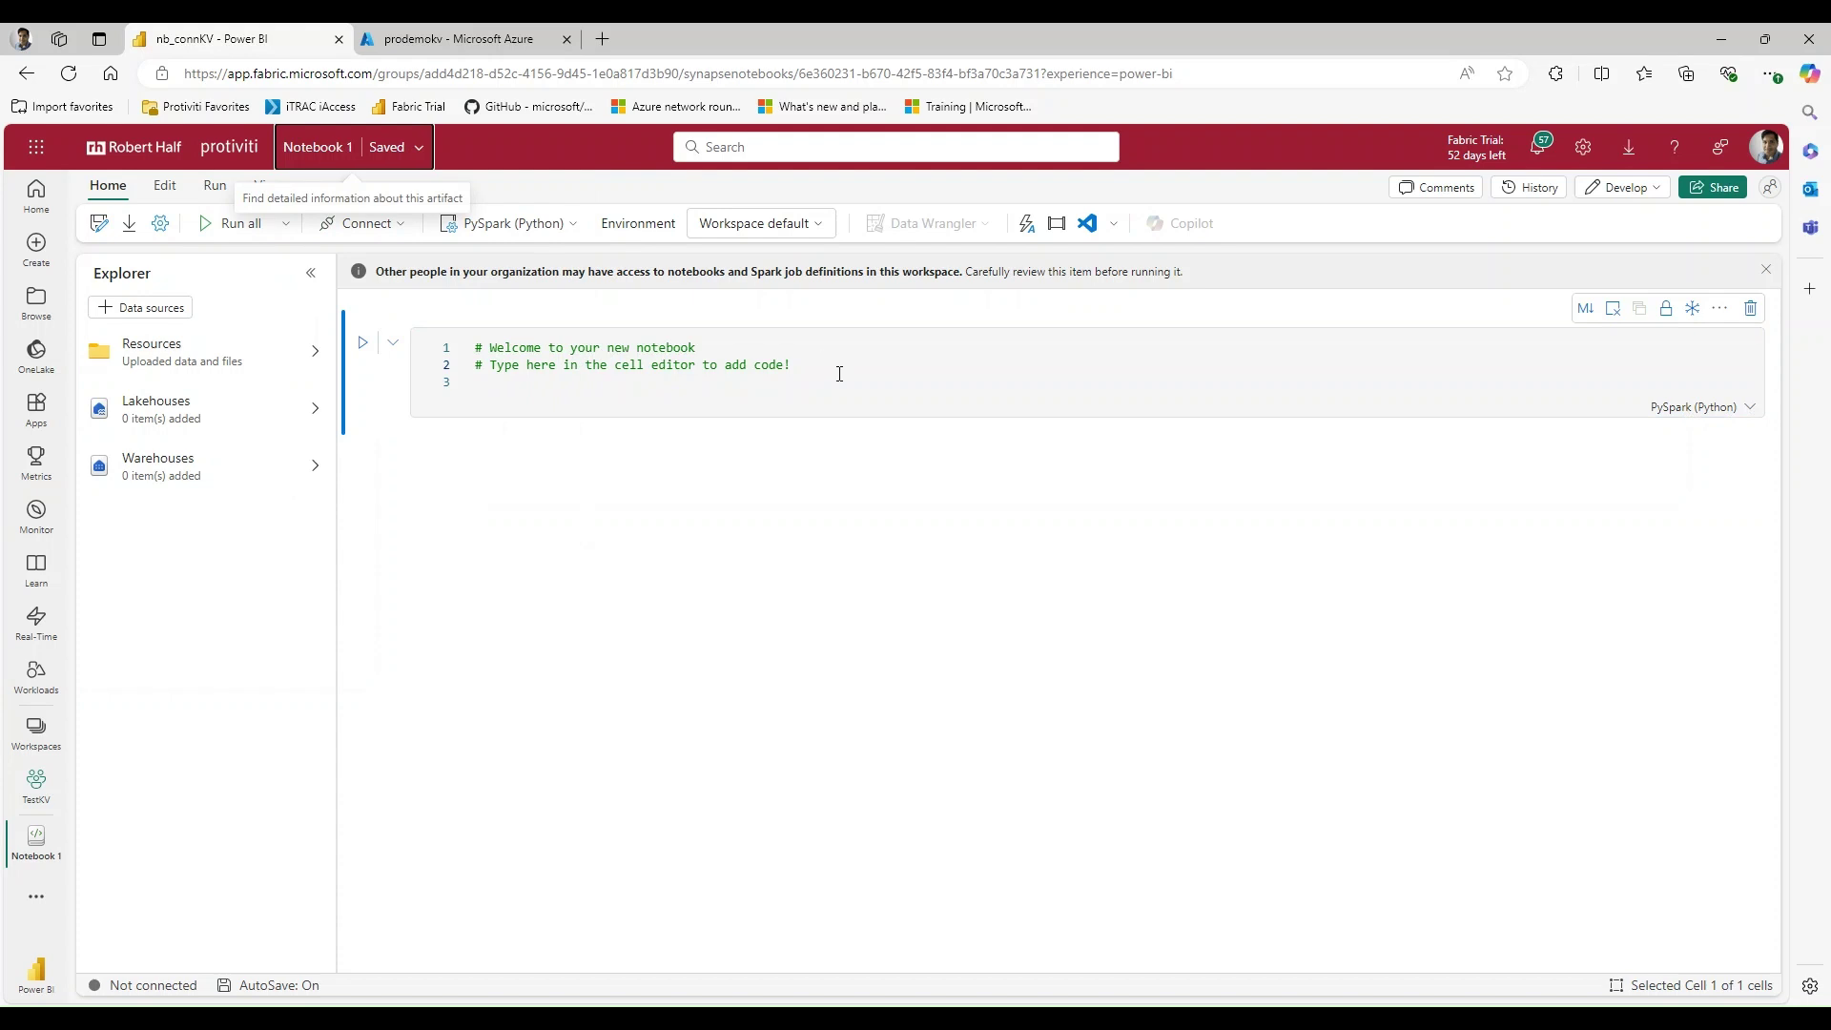
left_click(845, 375)
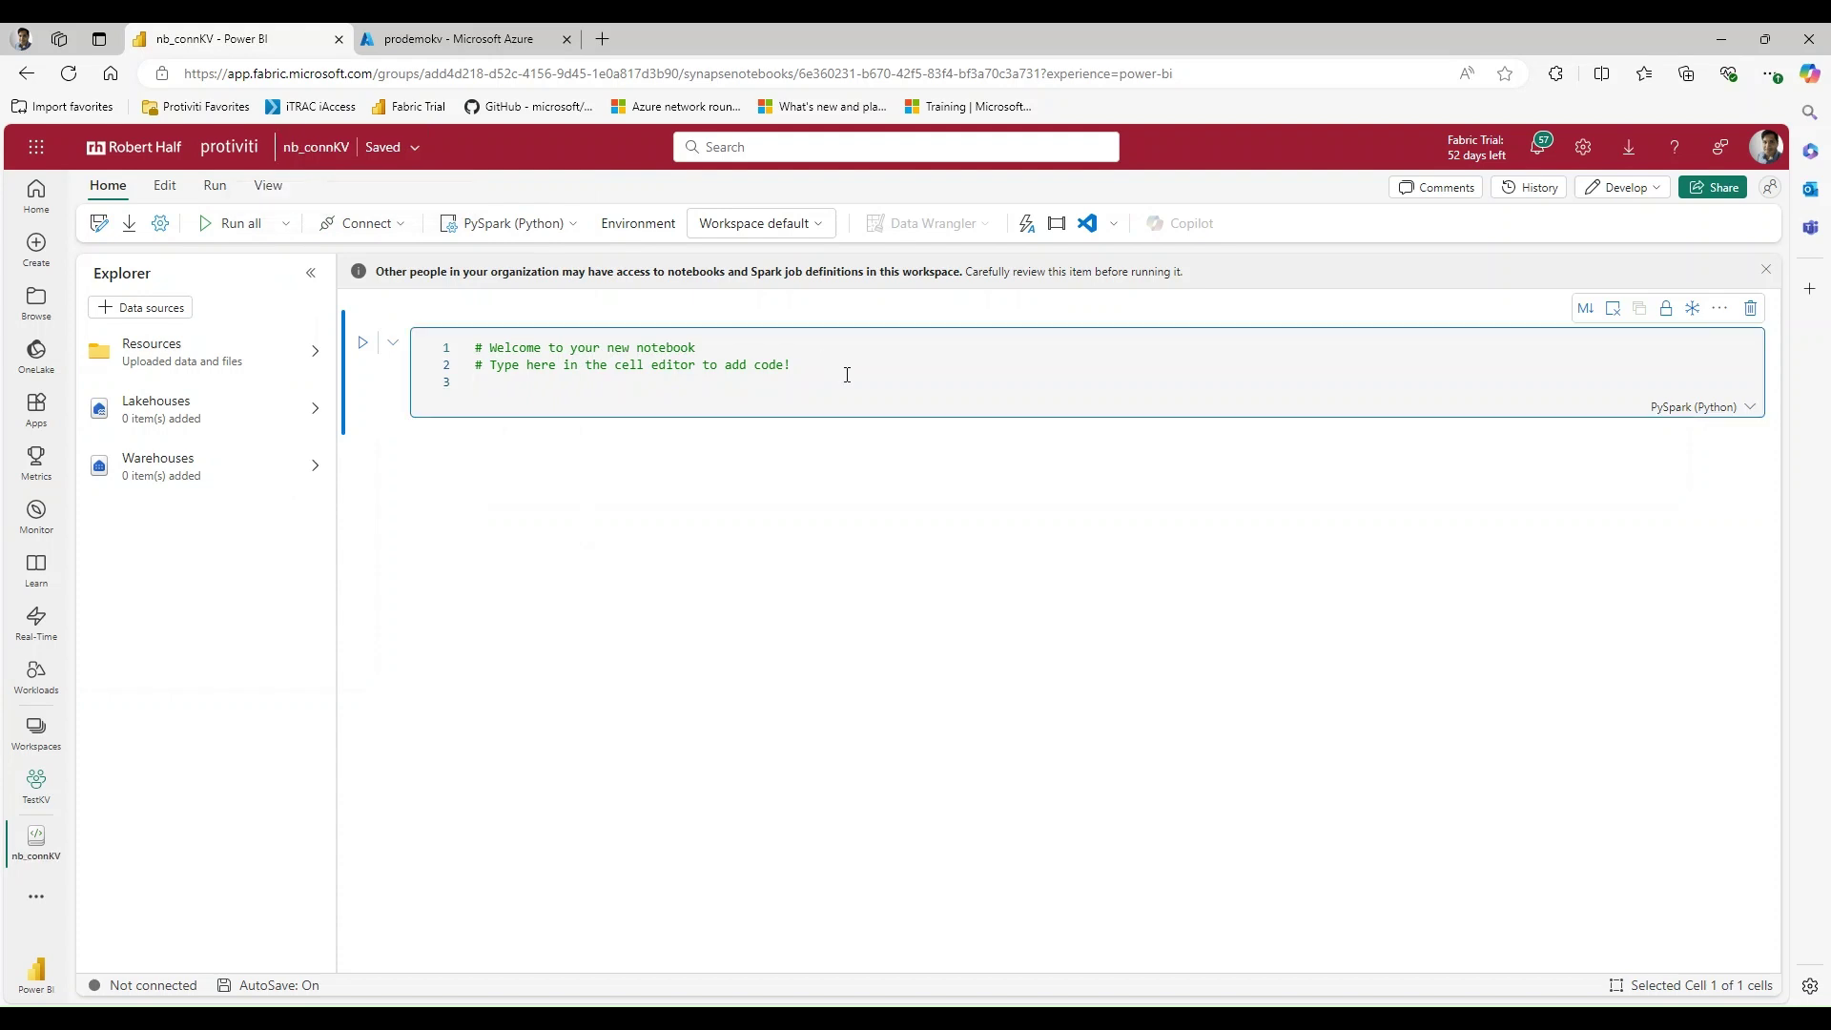
Write mssparkutils.credentials.getSecret('','') in the notebook cell
type("mssparkutils.credentials.")
key("Escape")
type(".getSecret(\"")
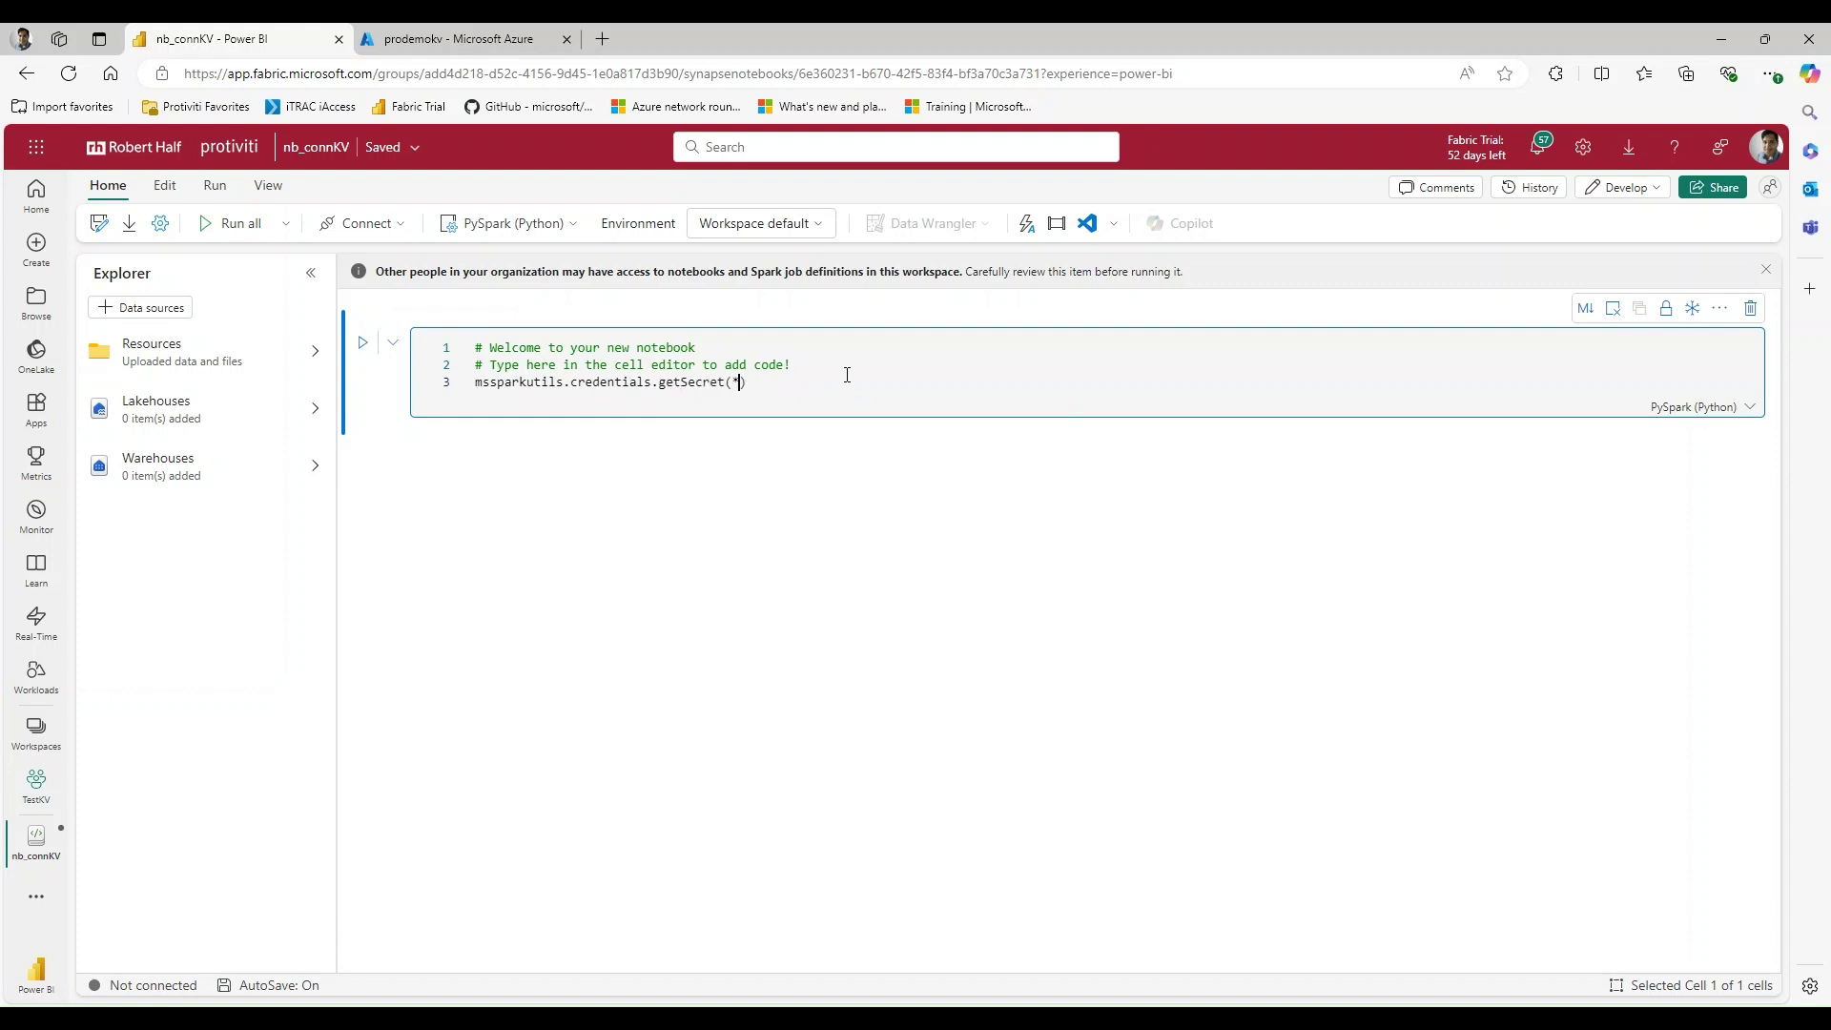
key("BackSpace")
type("'',''")
Copy prodemokv's Vault URI from its Overview and paste it as getSecret's first argument
left_click(457, 40)
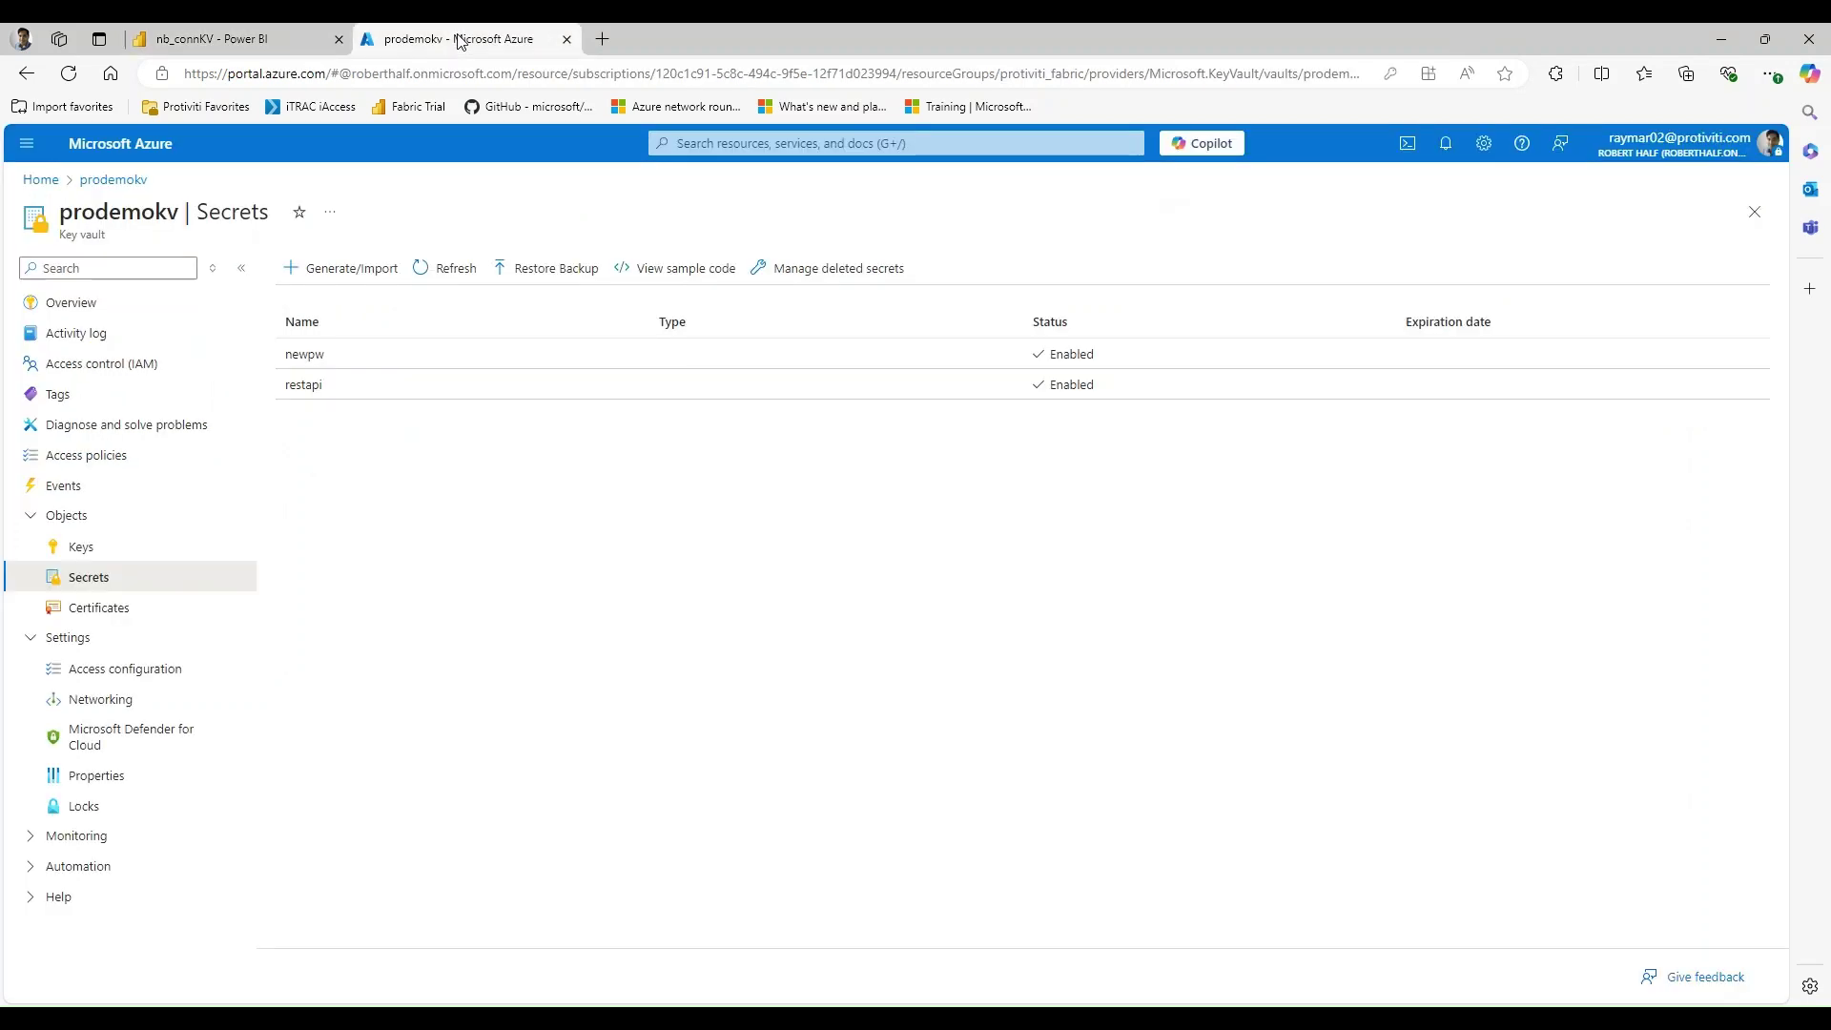
left_click(77, 303)
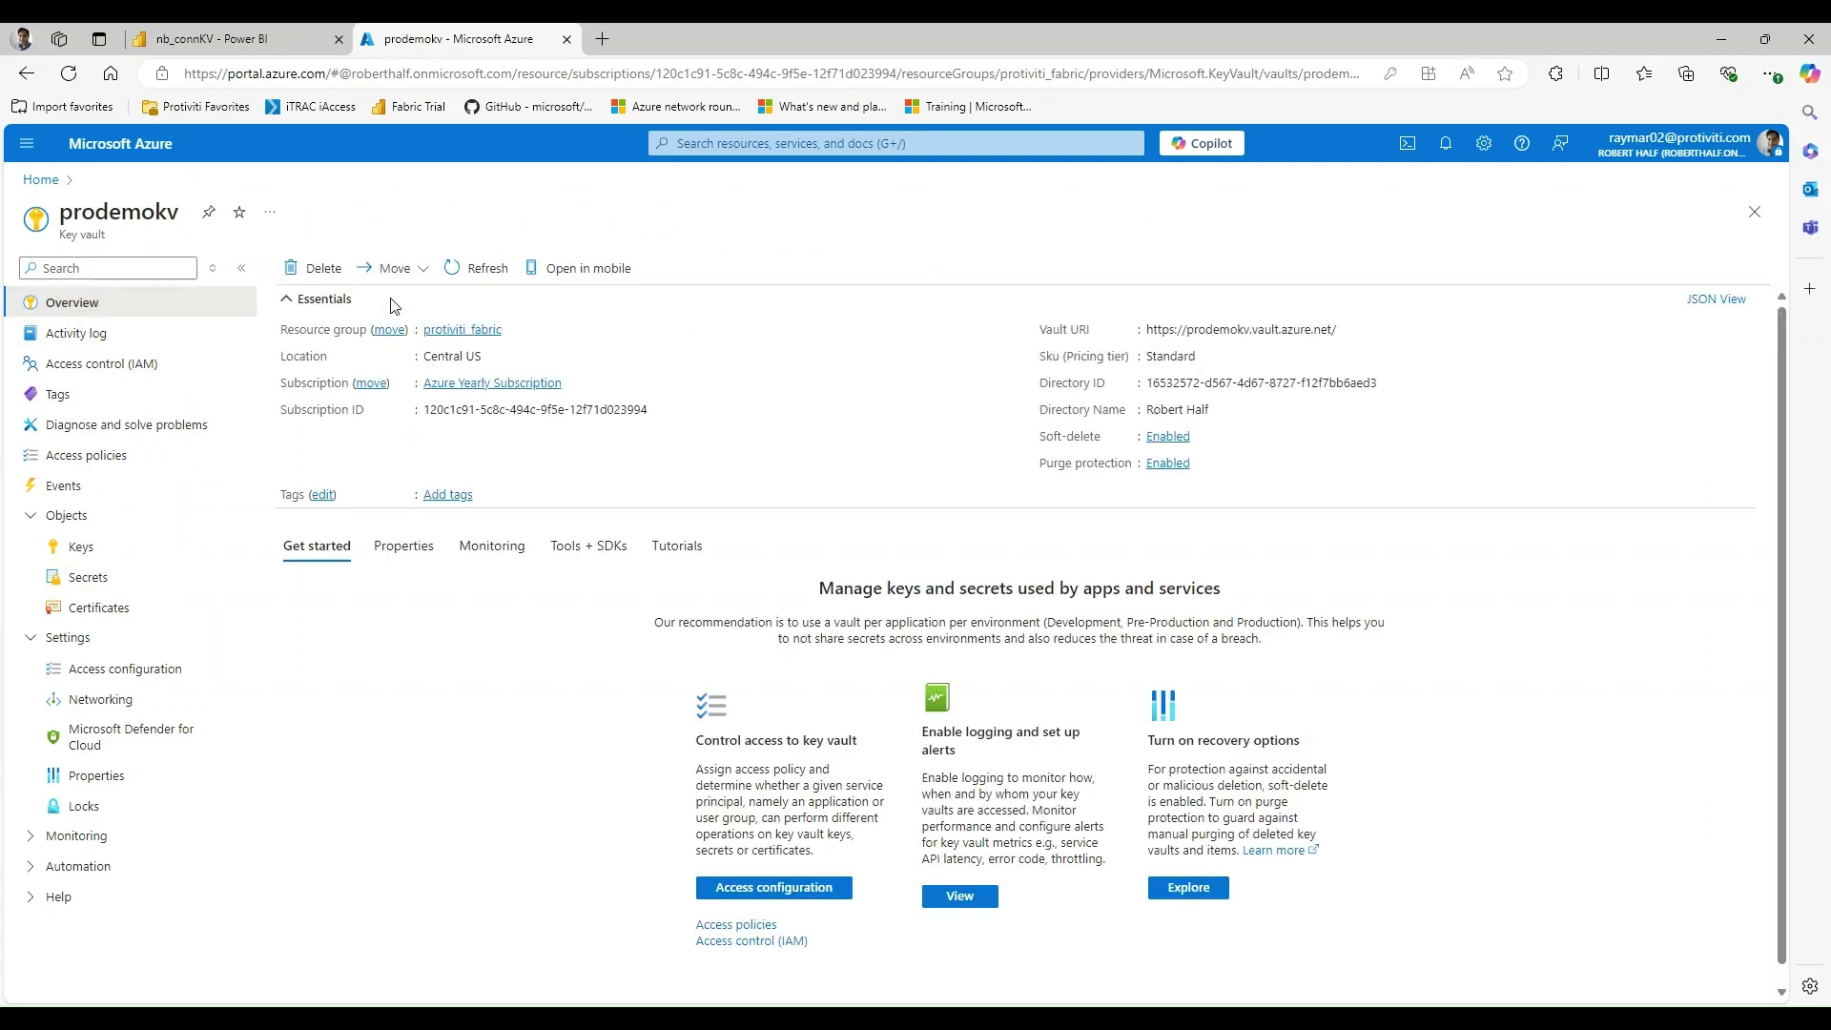
left_click(1347, 330)
left_click(248, 42)
left_click(744, 380)
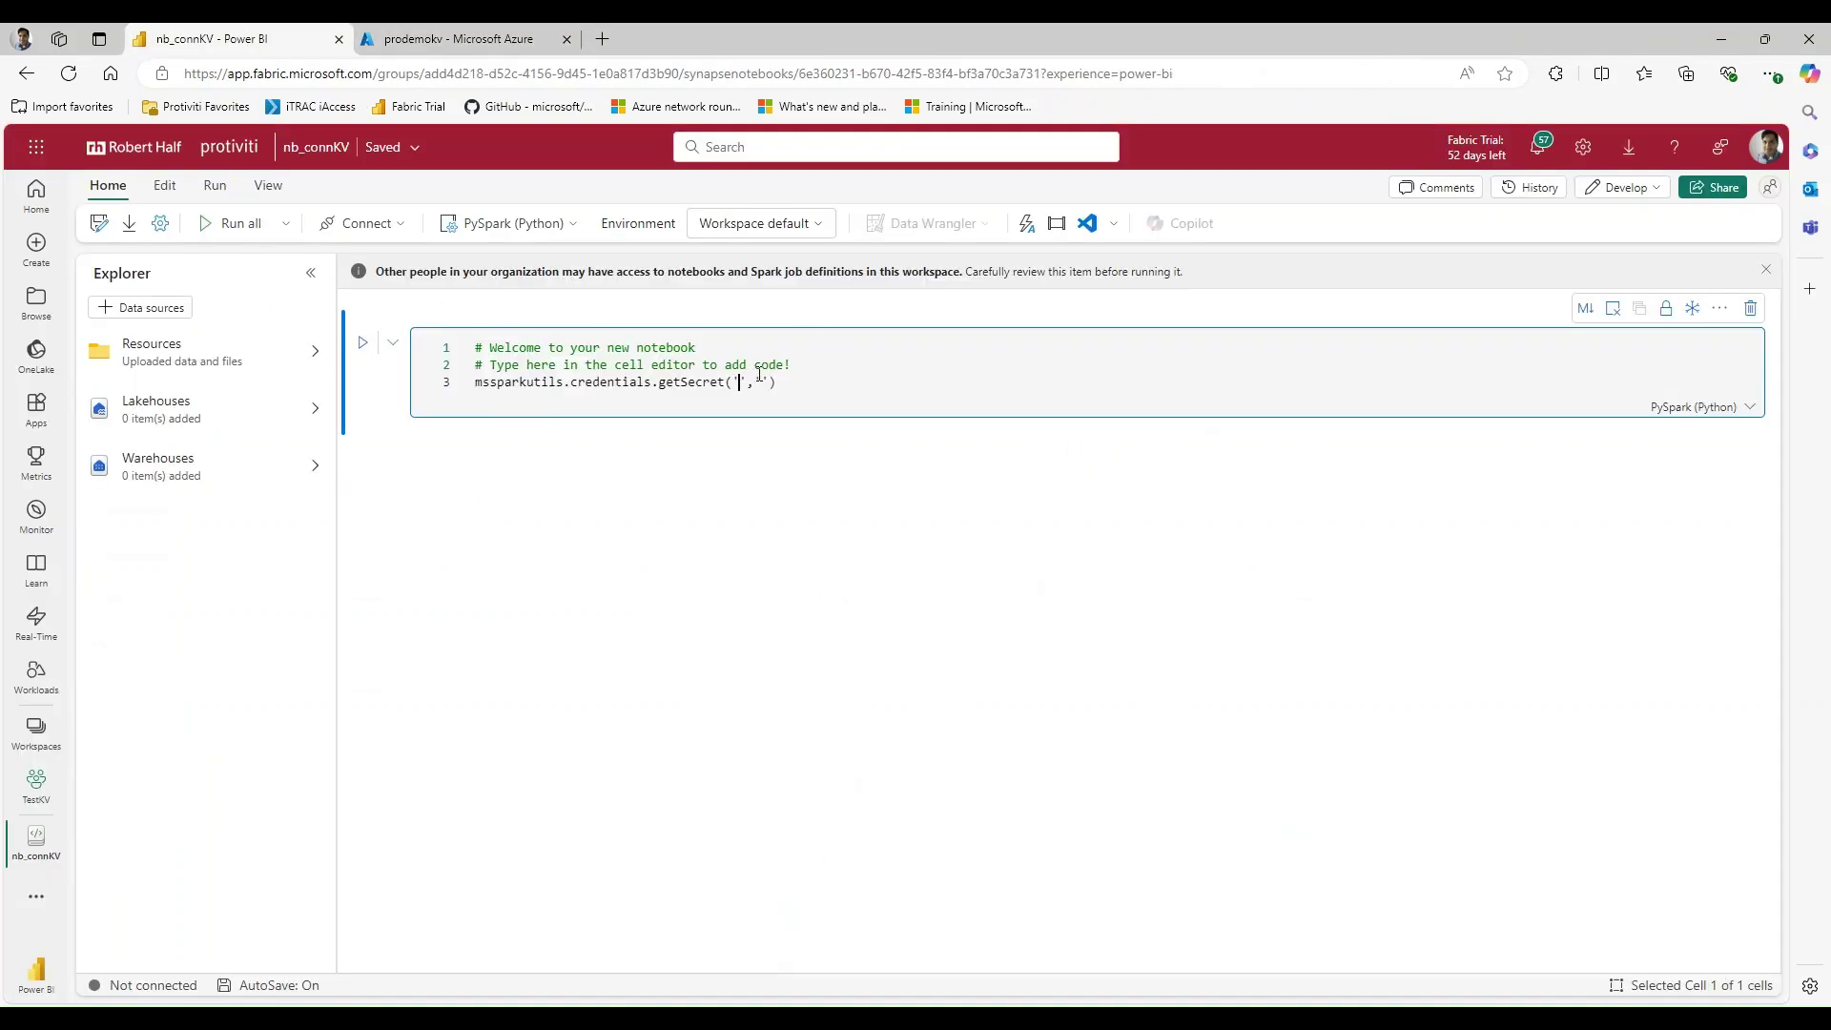
key("ctrl+v")
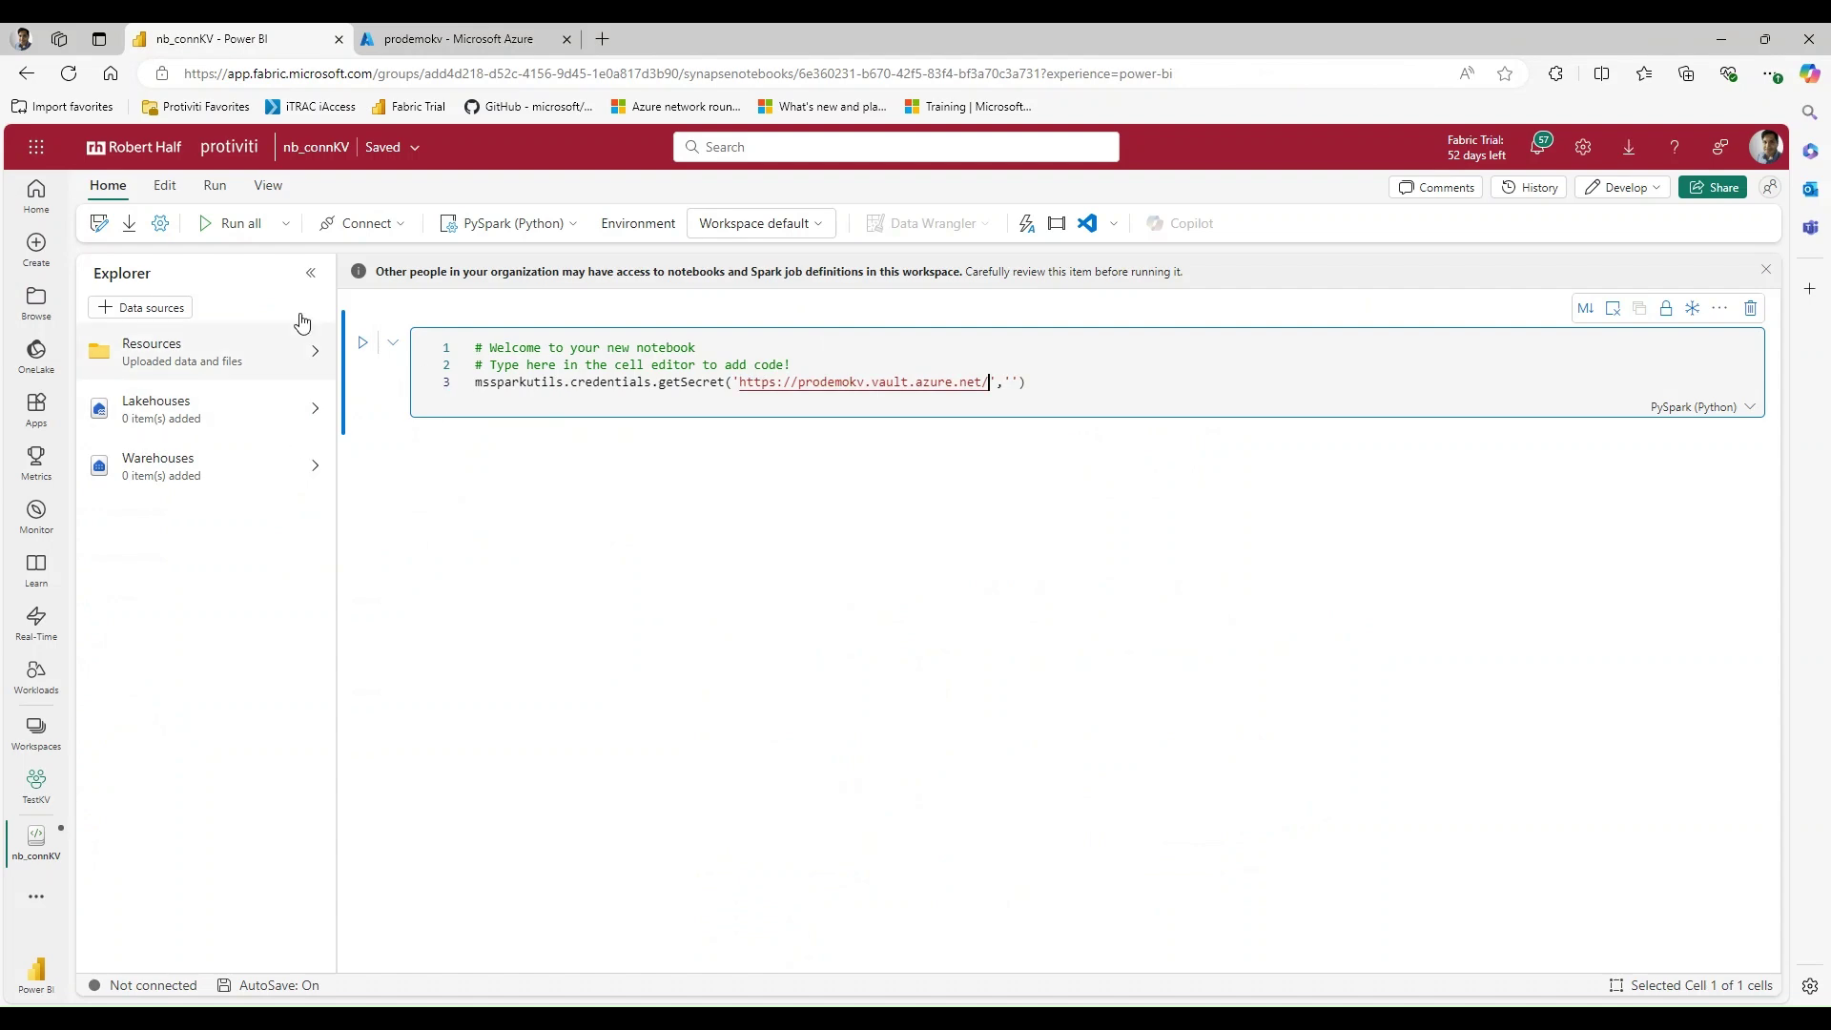
Check the vault's secret names and enter newpw as getSecret's second argument
left_click(429, 39)
left_click(104, 589)
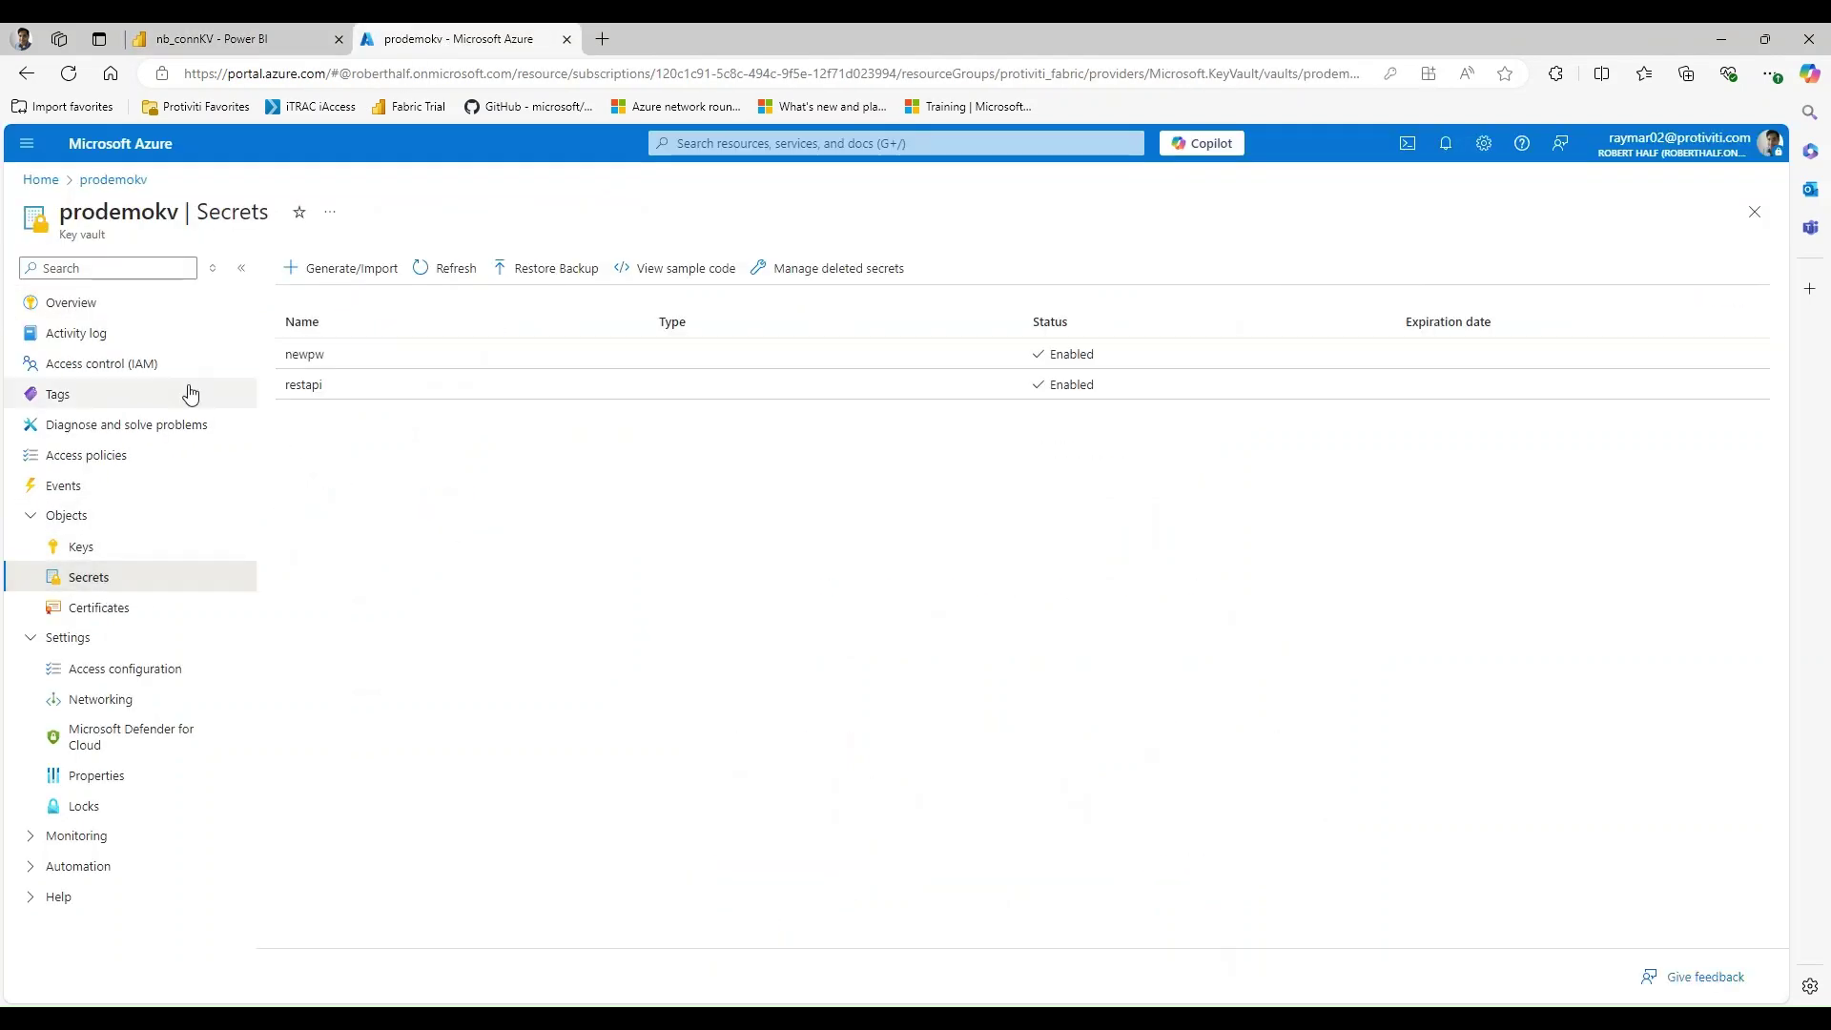
left_click(285, 31)
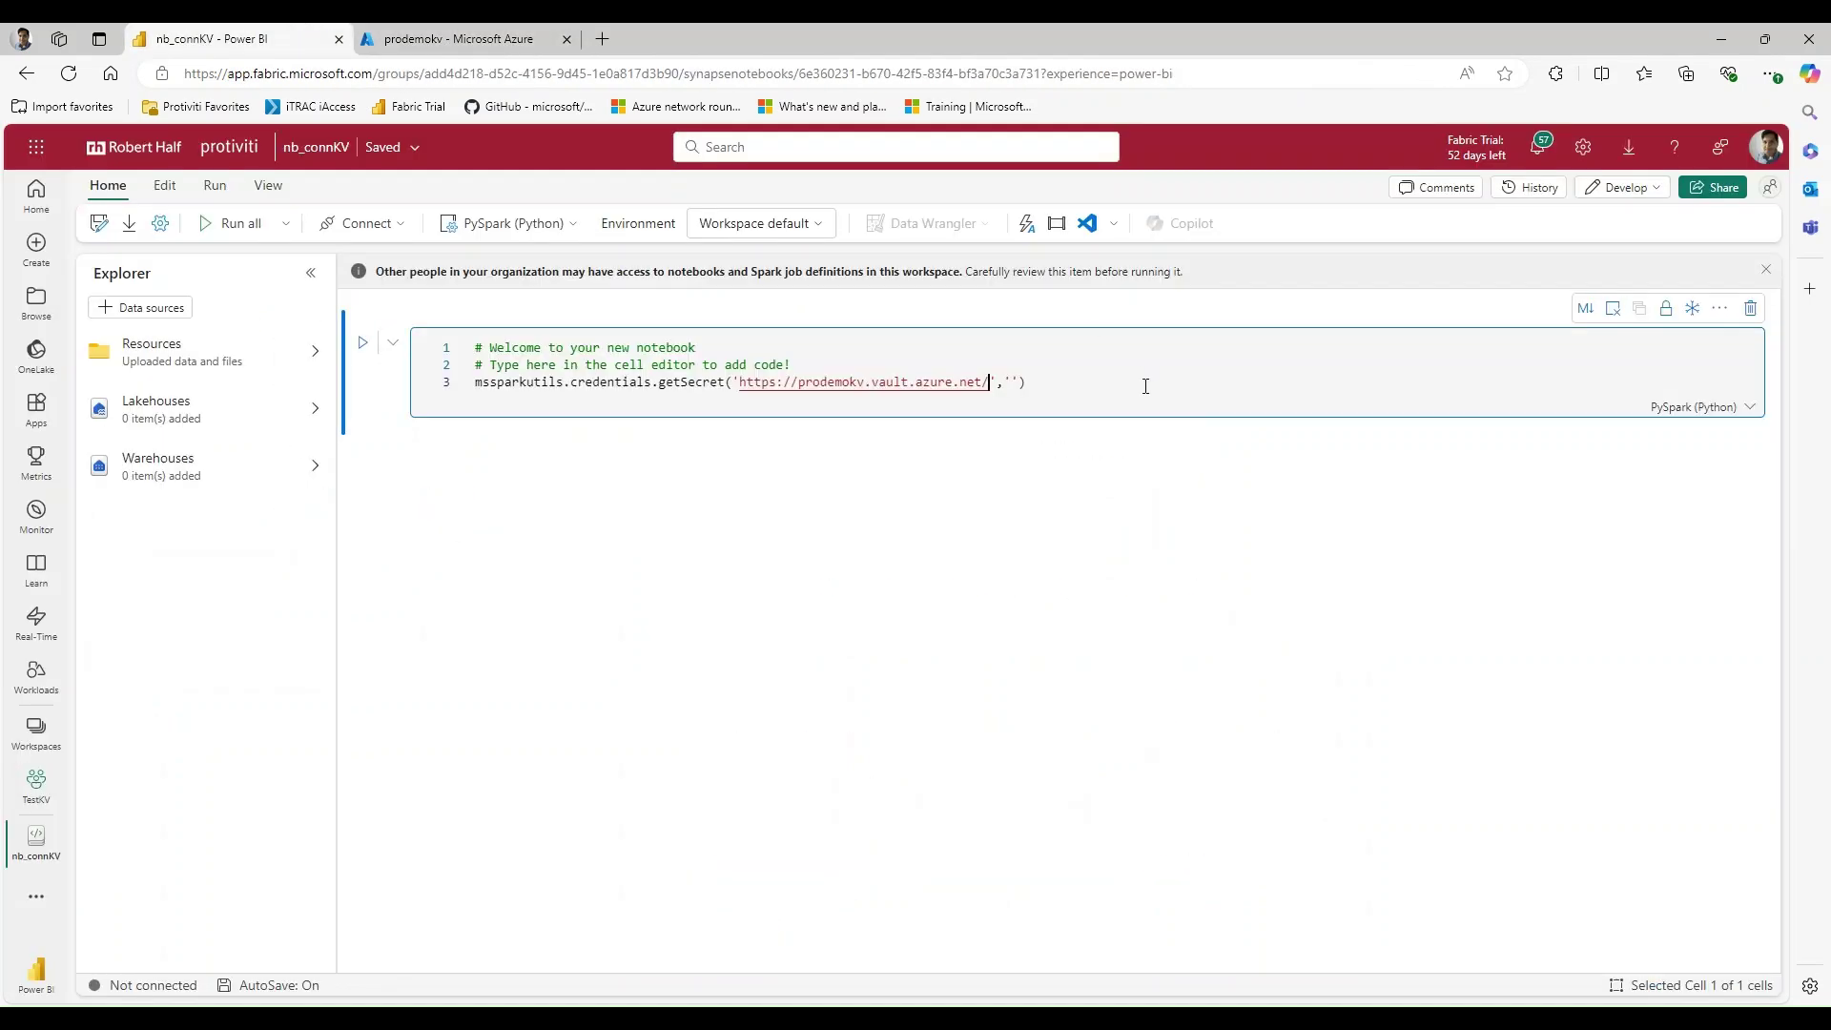
type("newpw")
Run the getSecret cell and highlight the 403 not-authorized error for client address 20.66.106.76
left_click(362, 343)
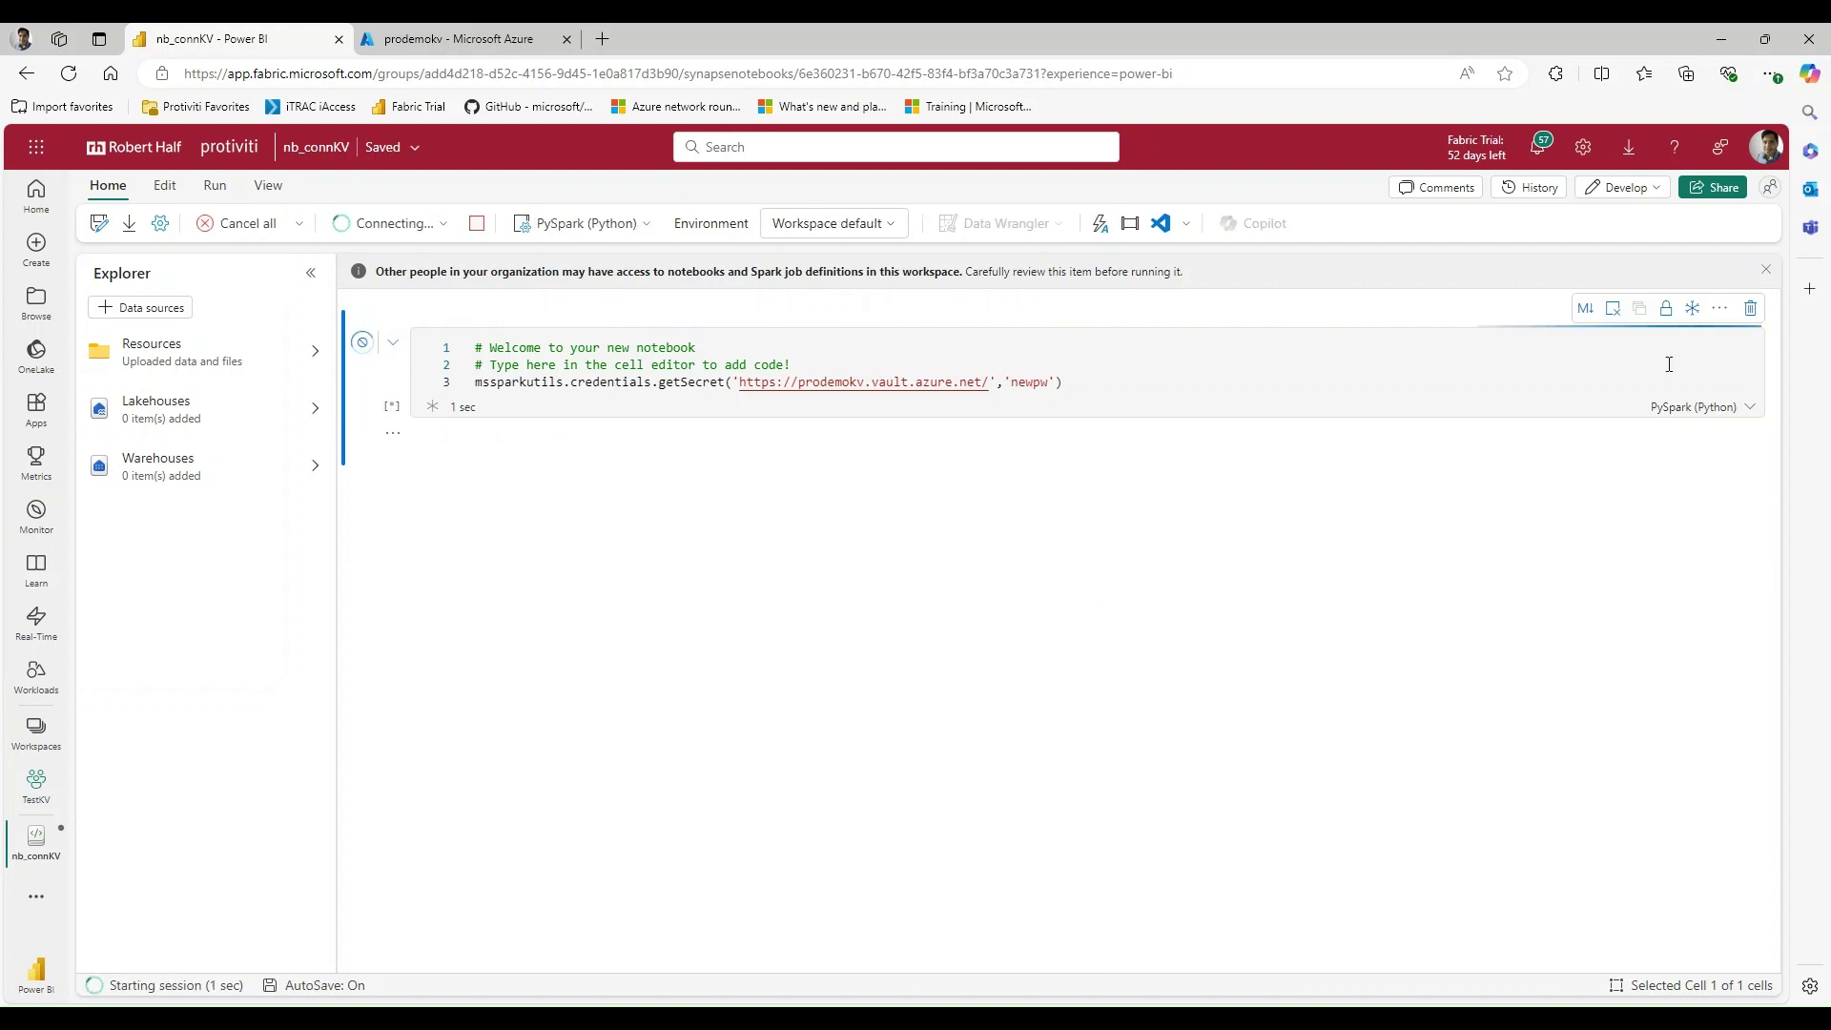
left_click(1165, 380)
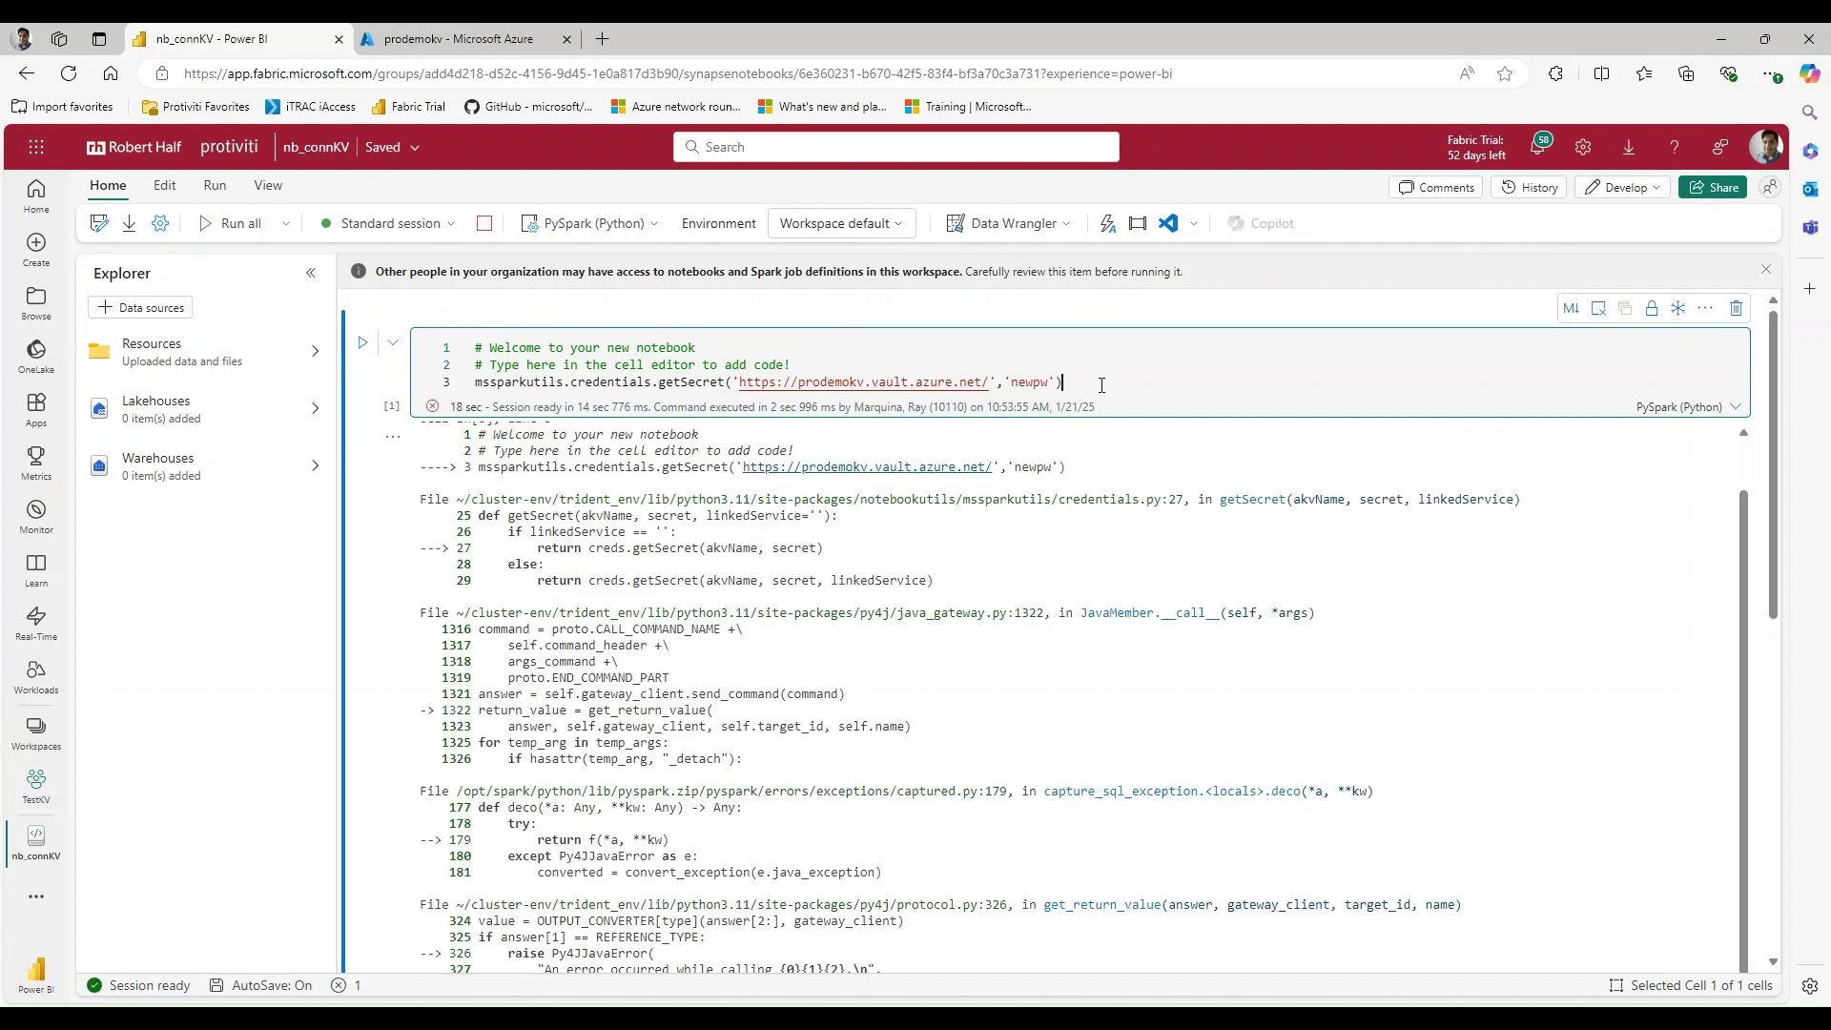
scroll(1152, 653, "down", 5)
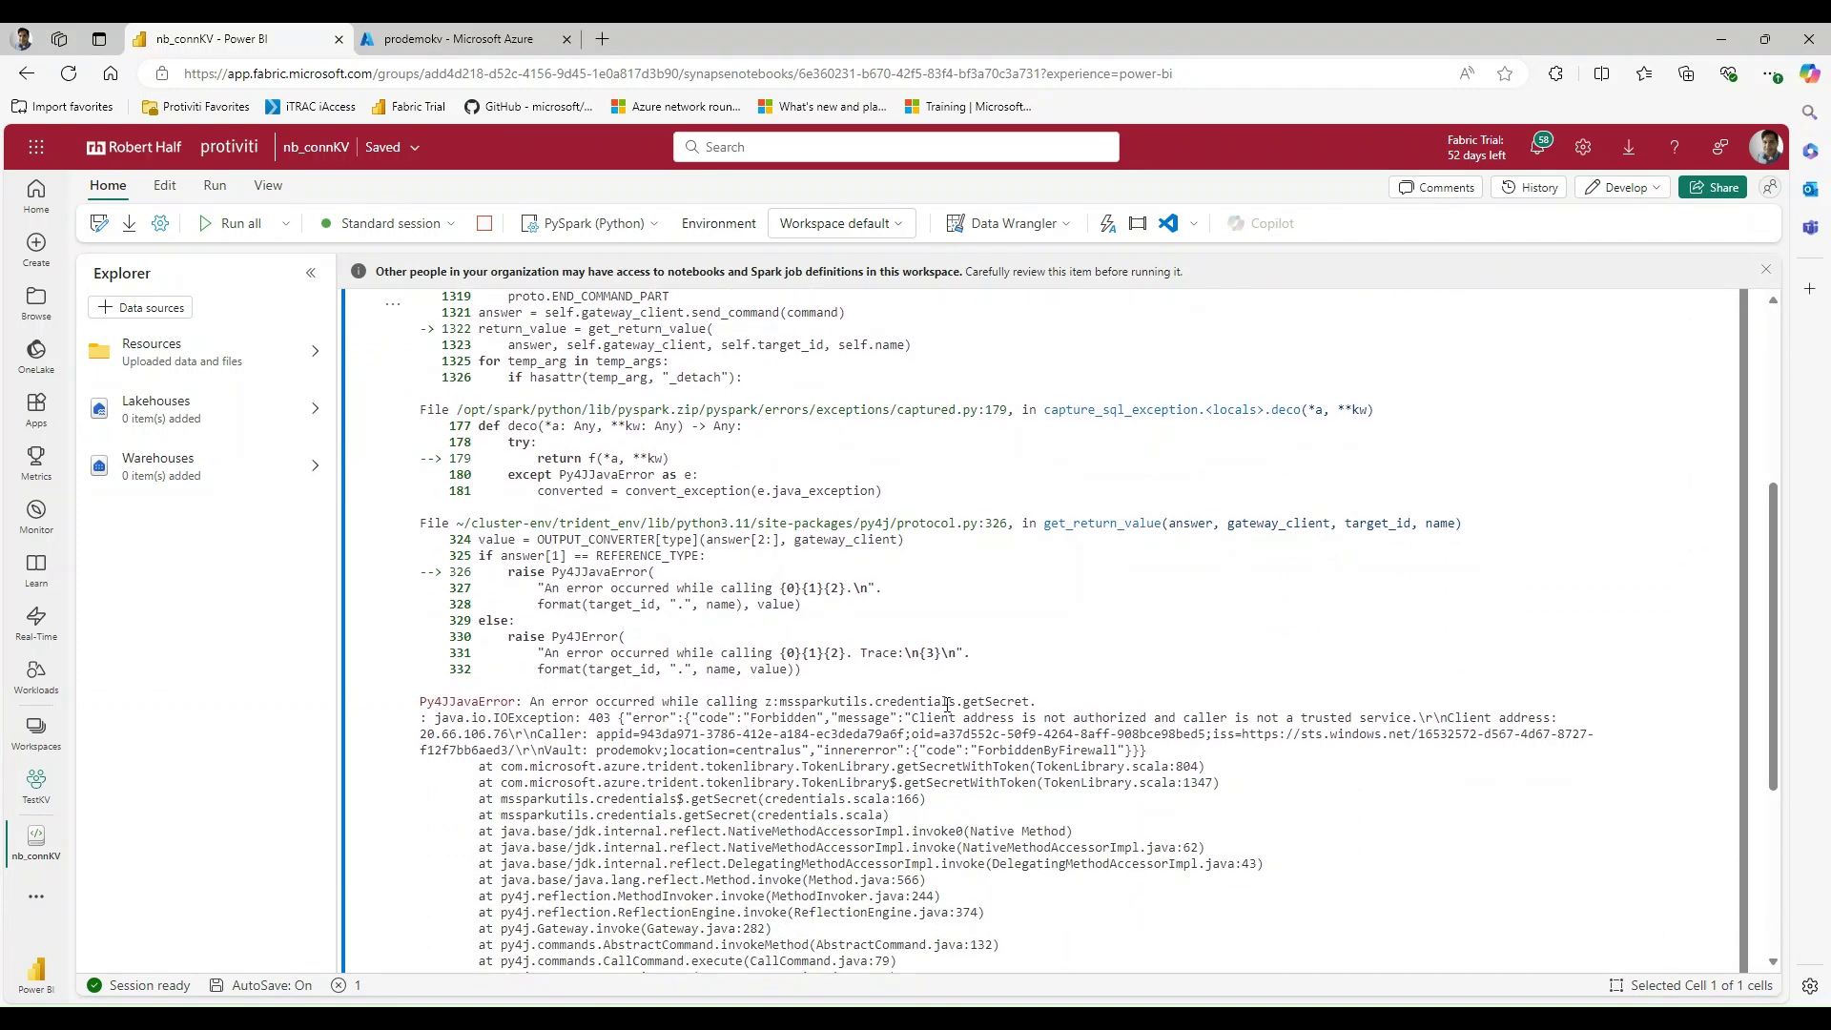
left_click_drag(959, 717, 1424, 725)
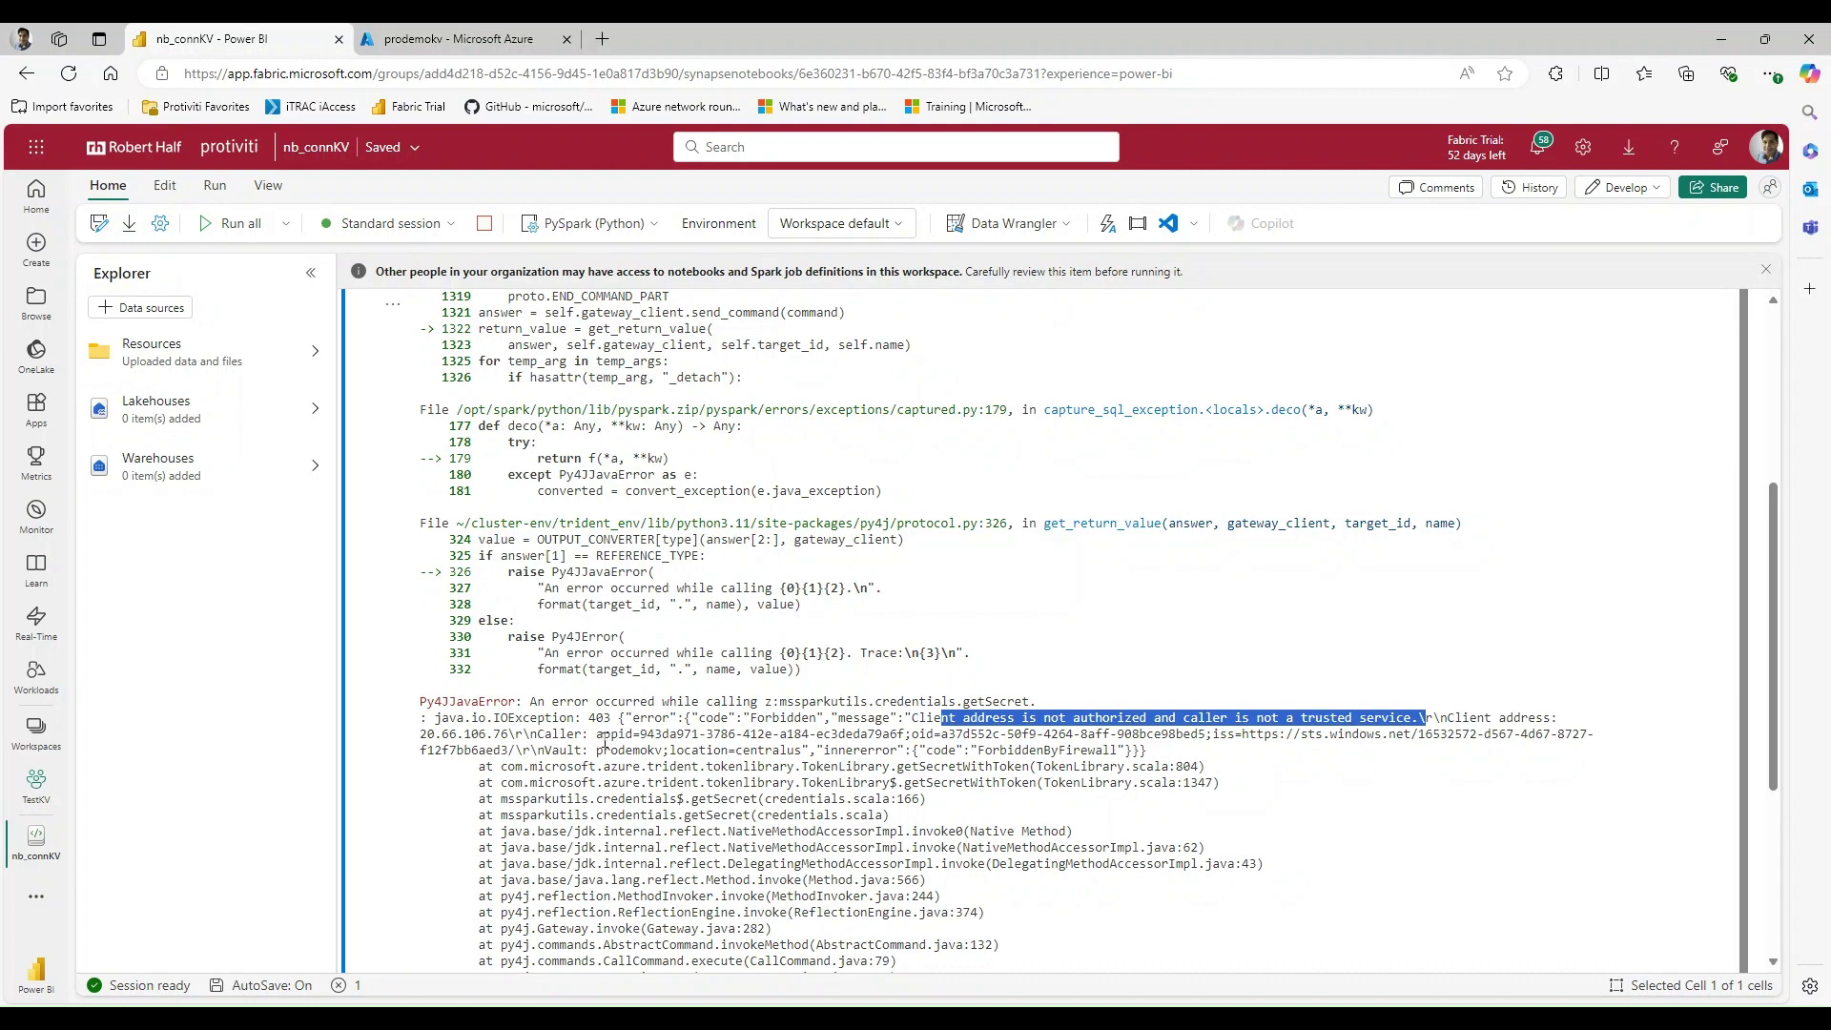
left_click_drag(506, 735, 416, 747)
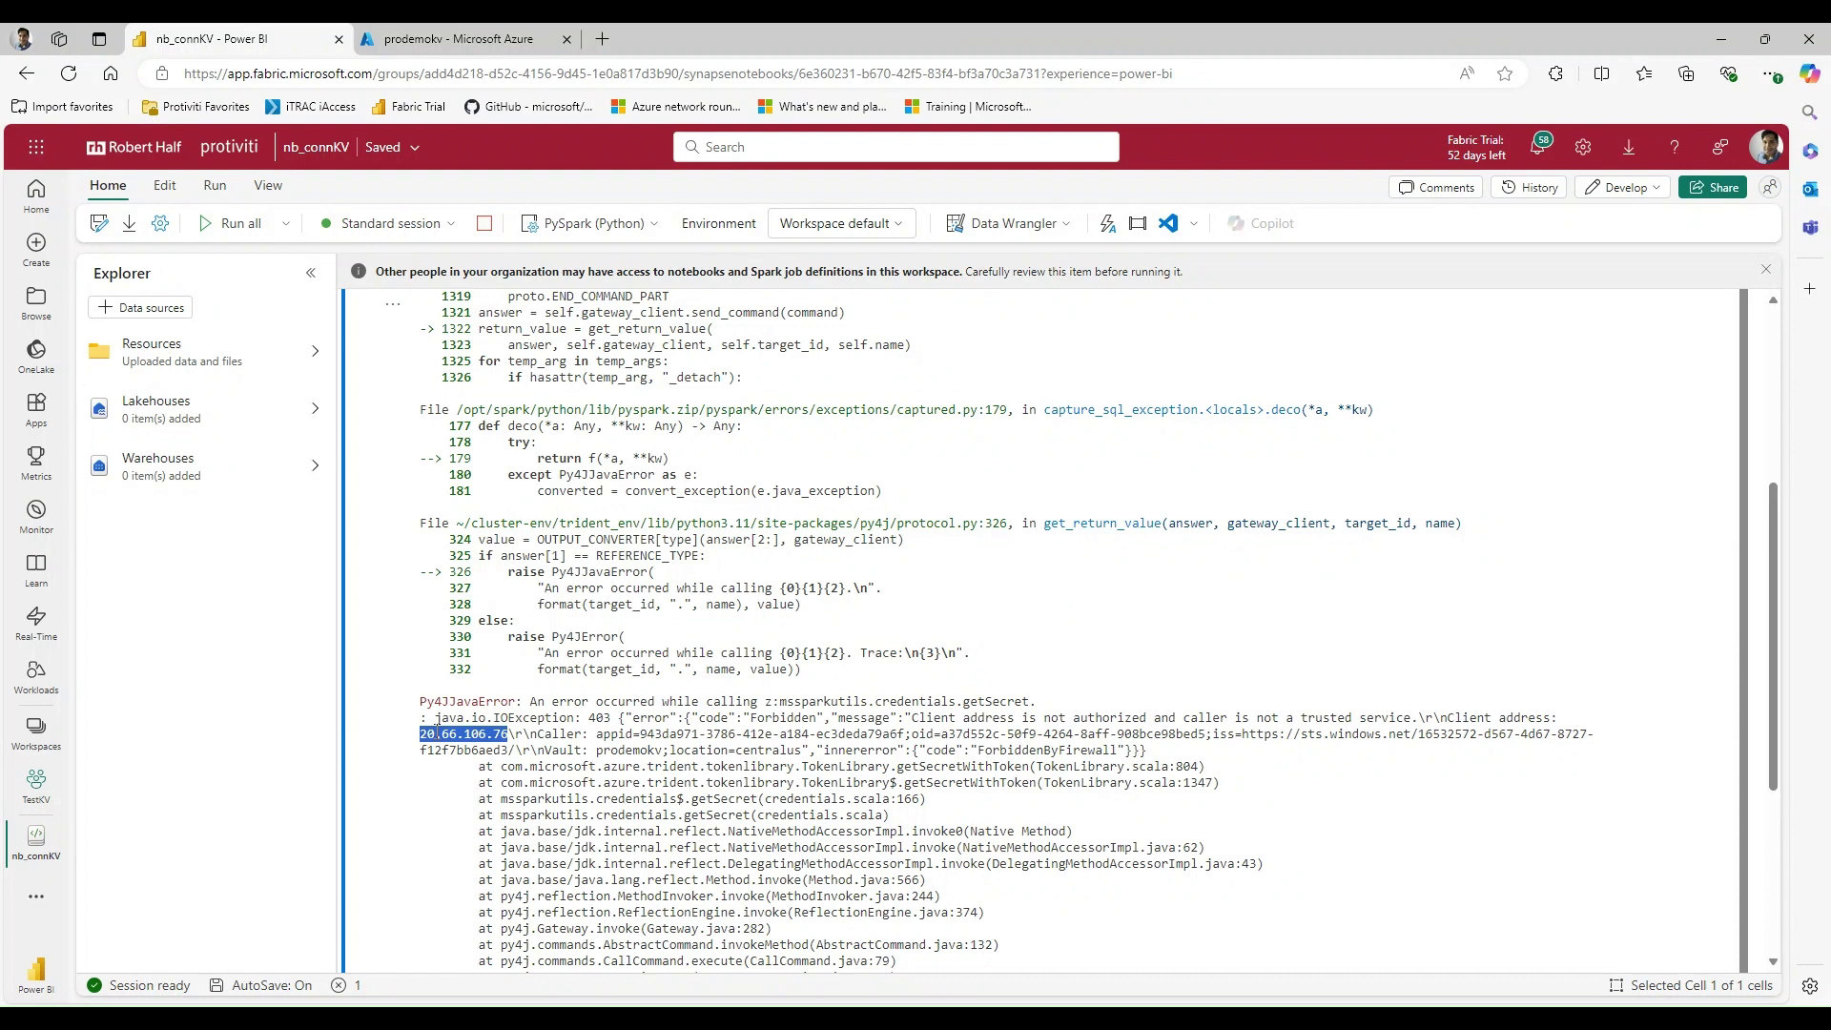
Go to TestKV's Workspace settings > Network security and start a new managed private endpoint
scroll(1246, 811, "up", 5)
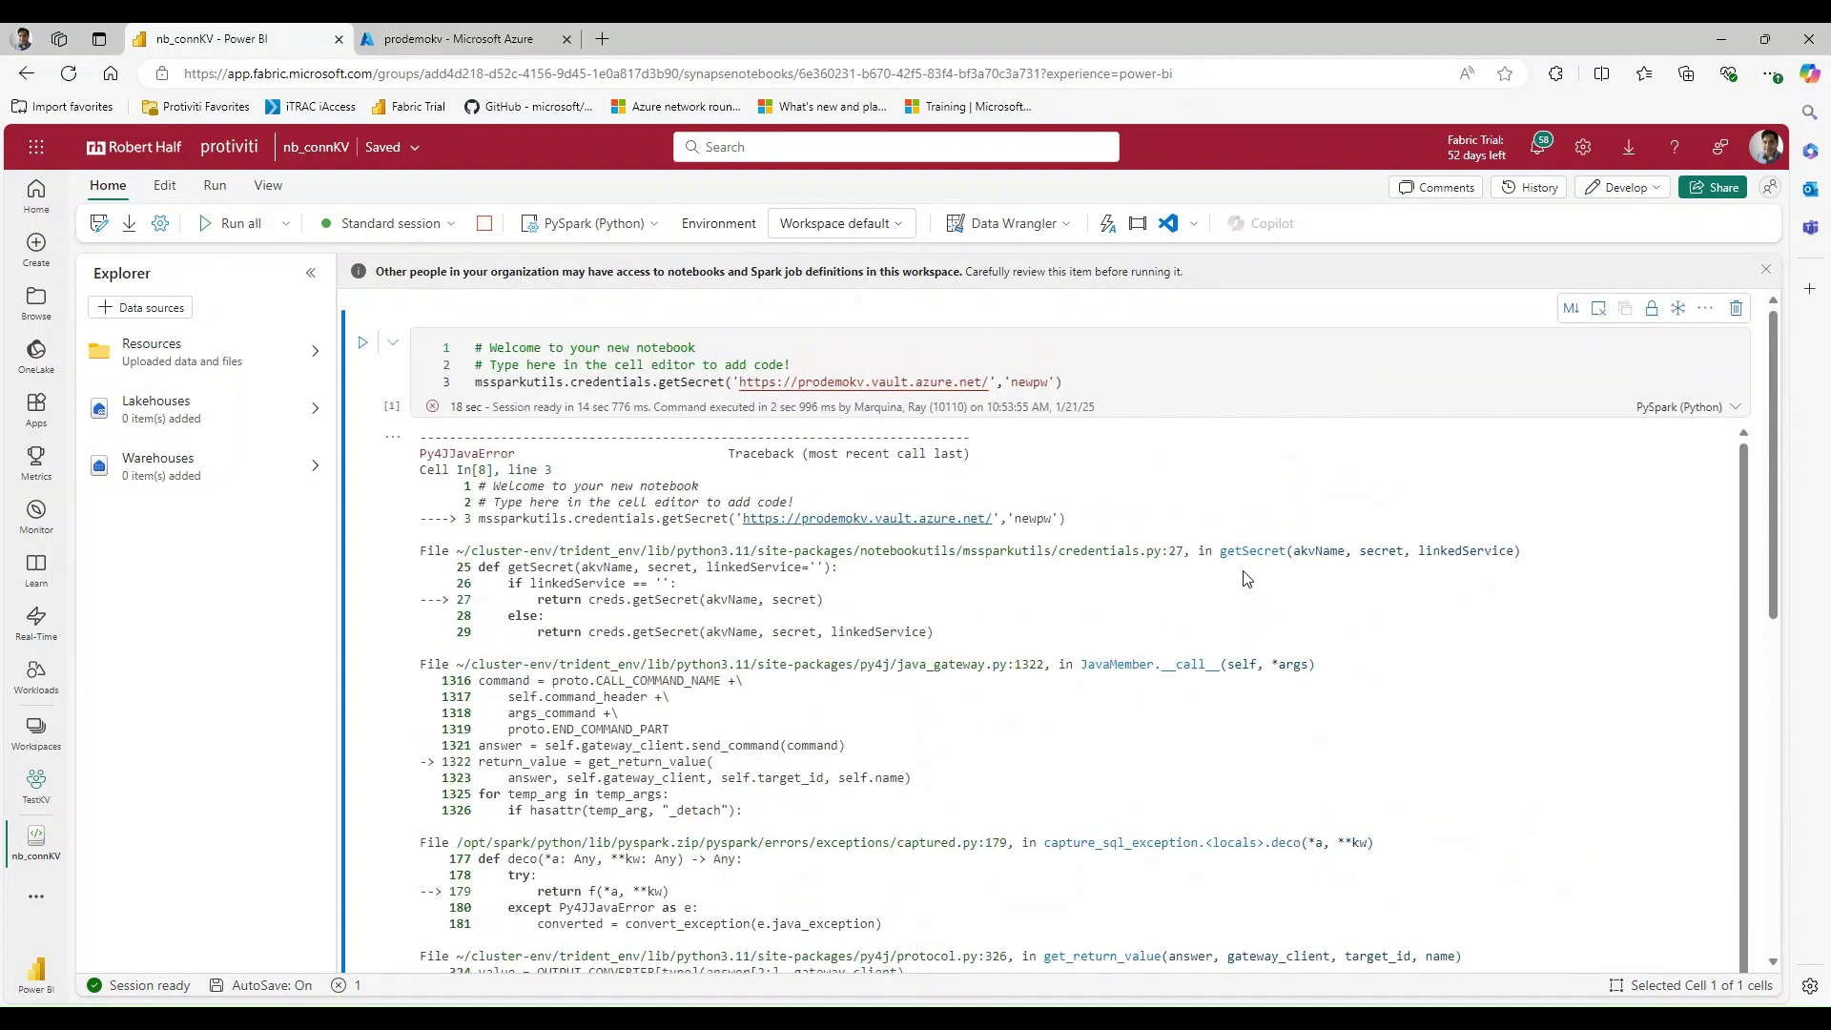
left_click(1305, 366)
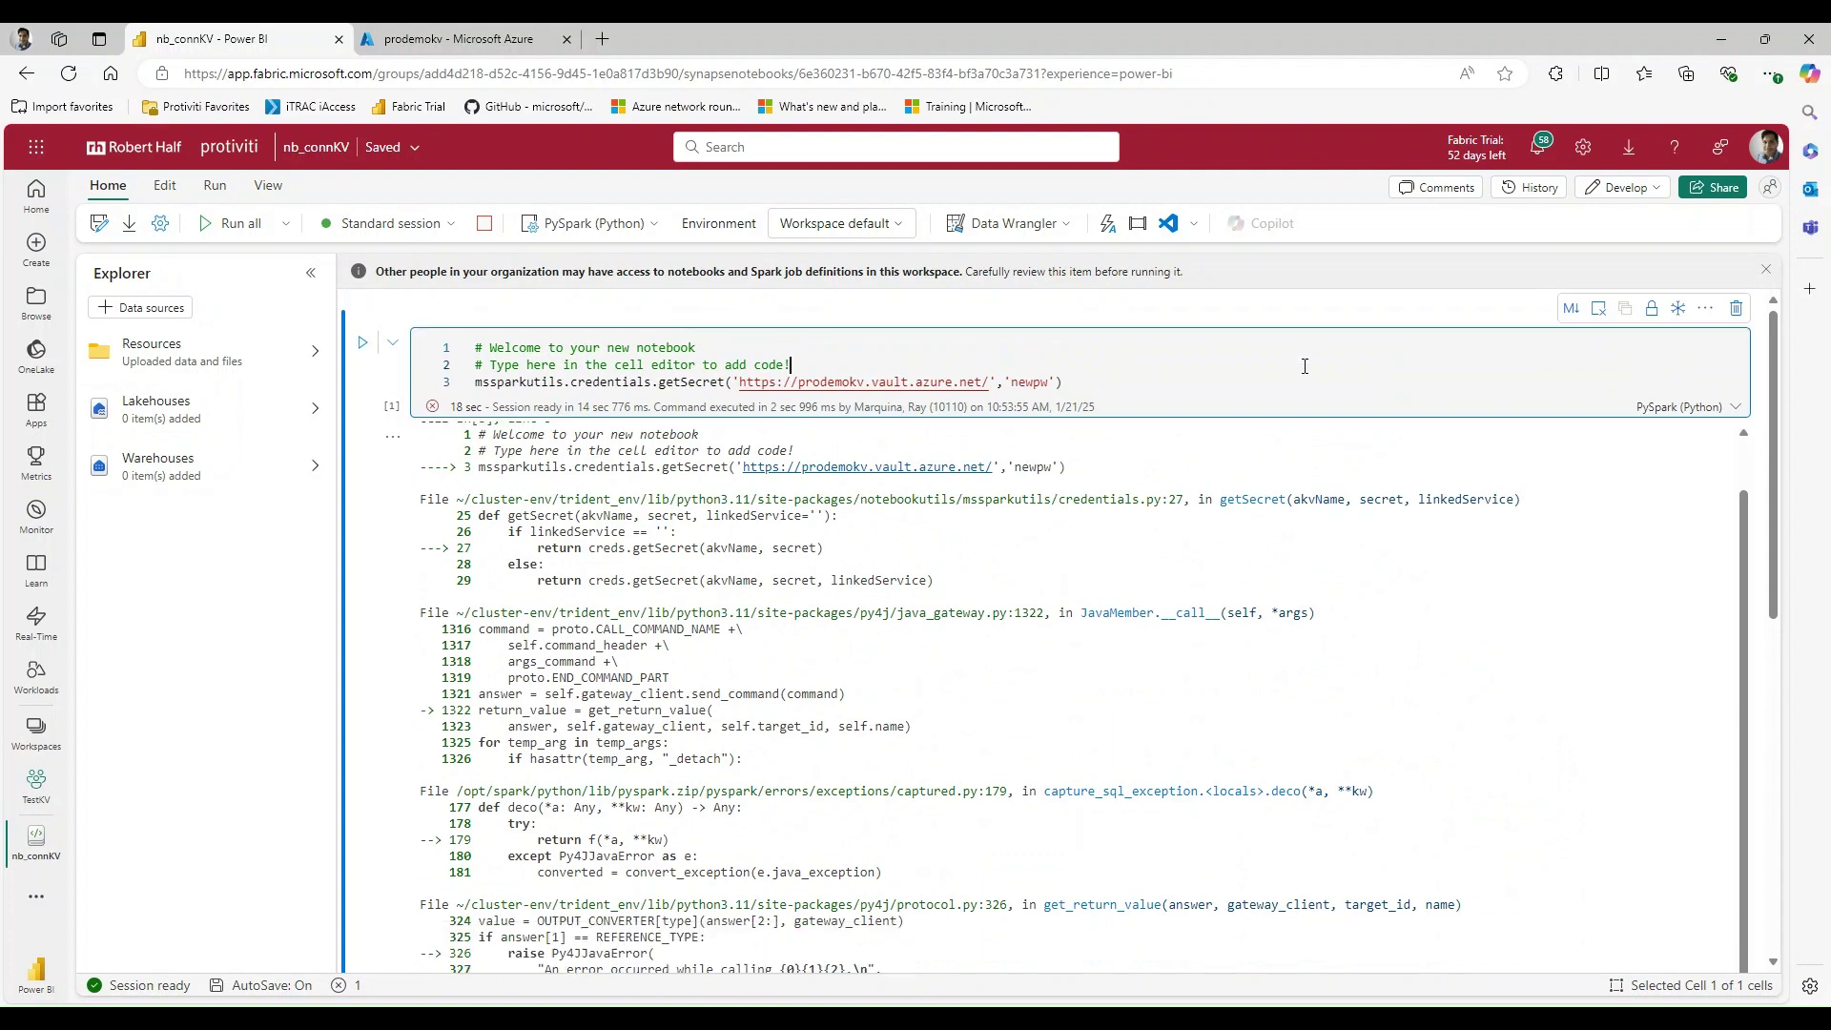
left_click(52, 799)
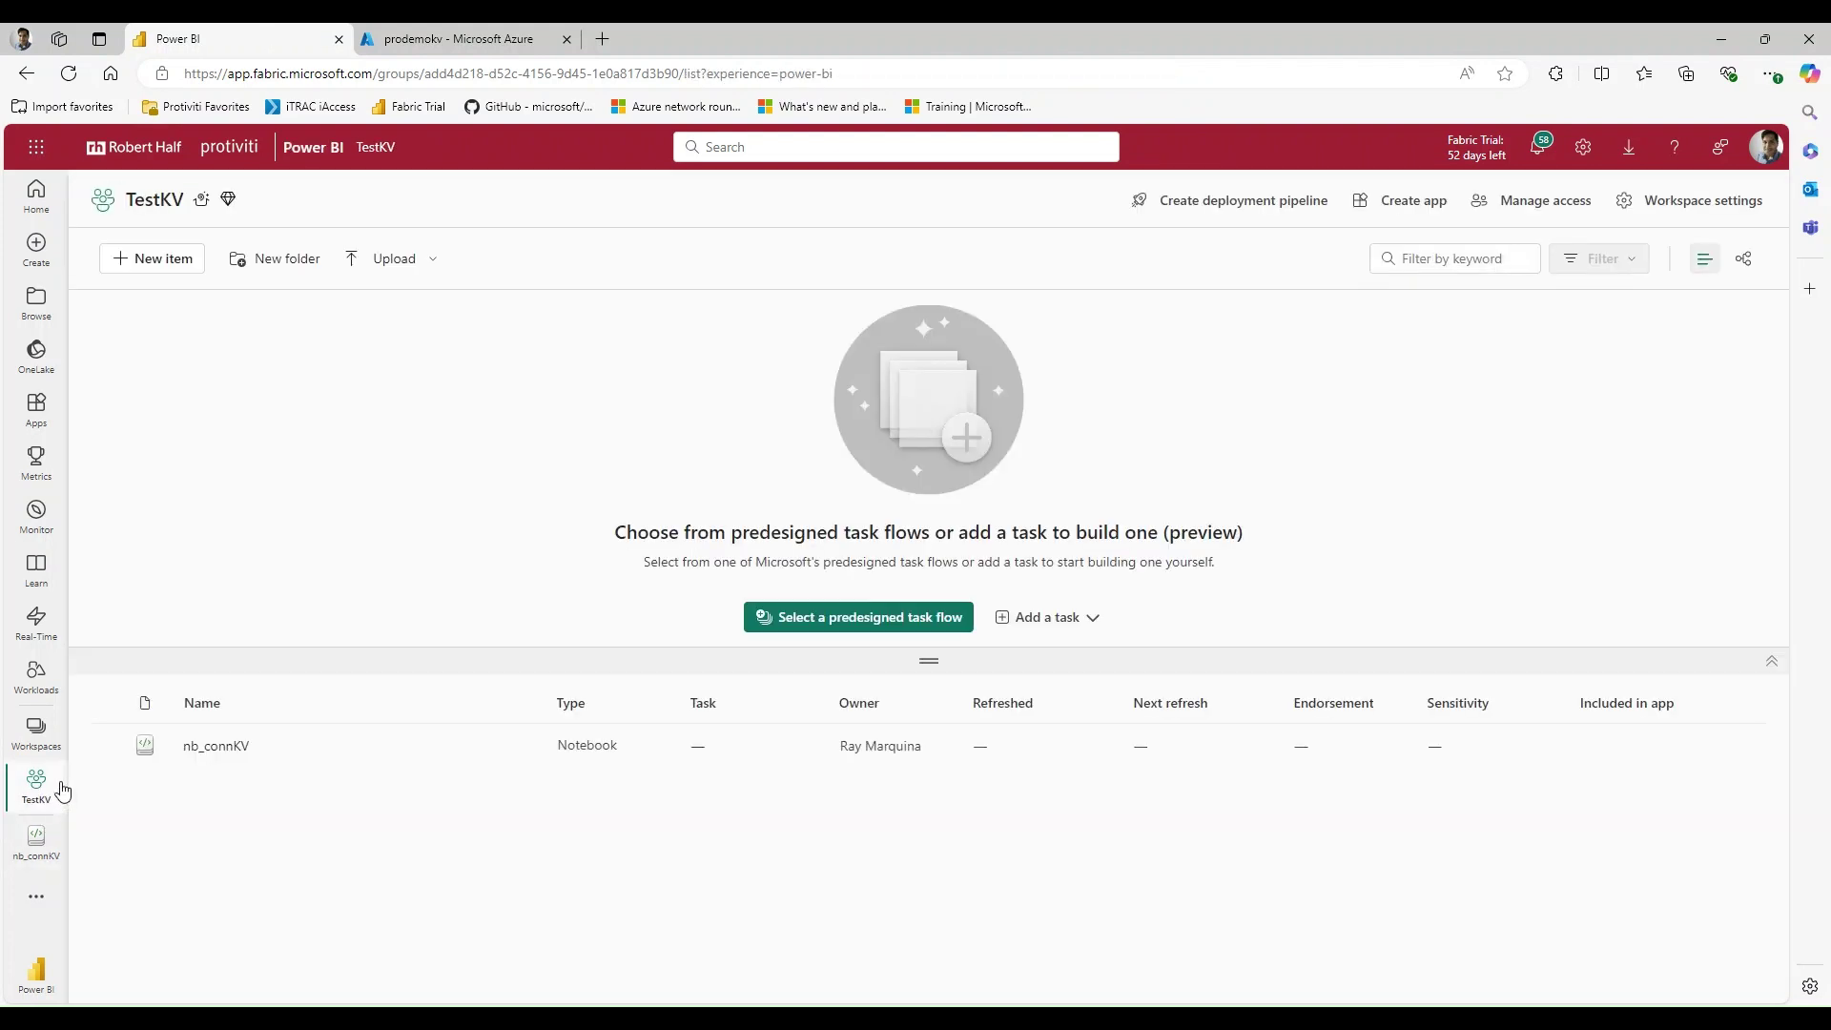
left_click(1706, 210)
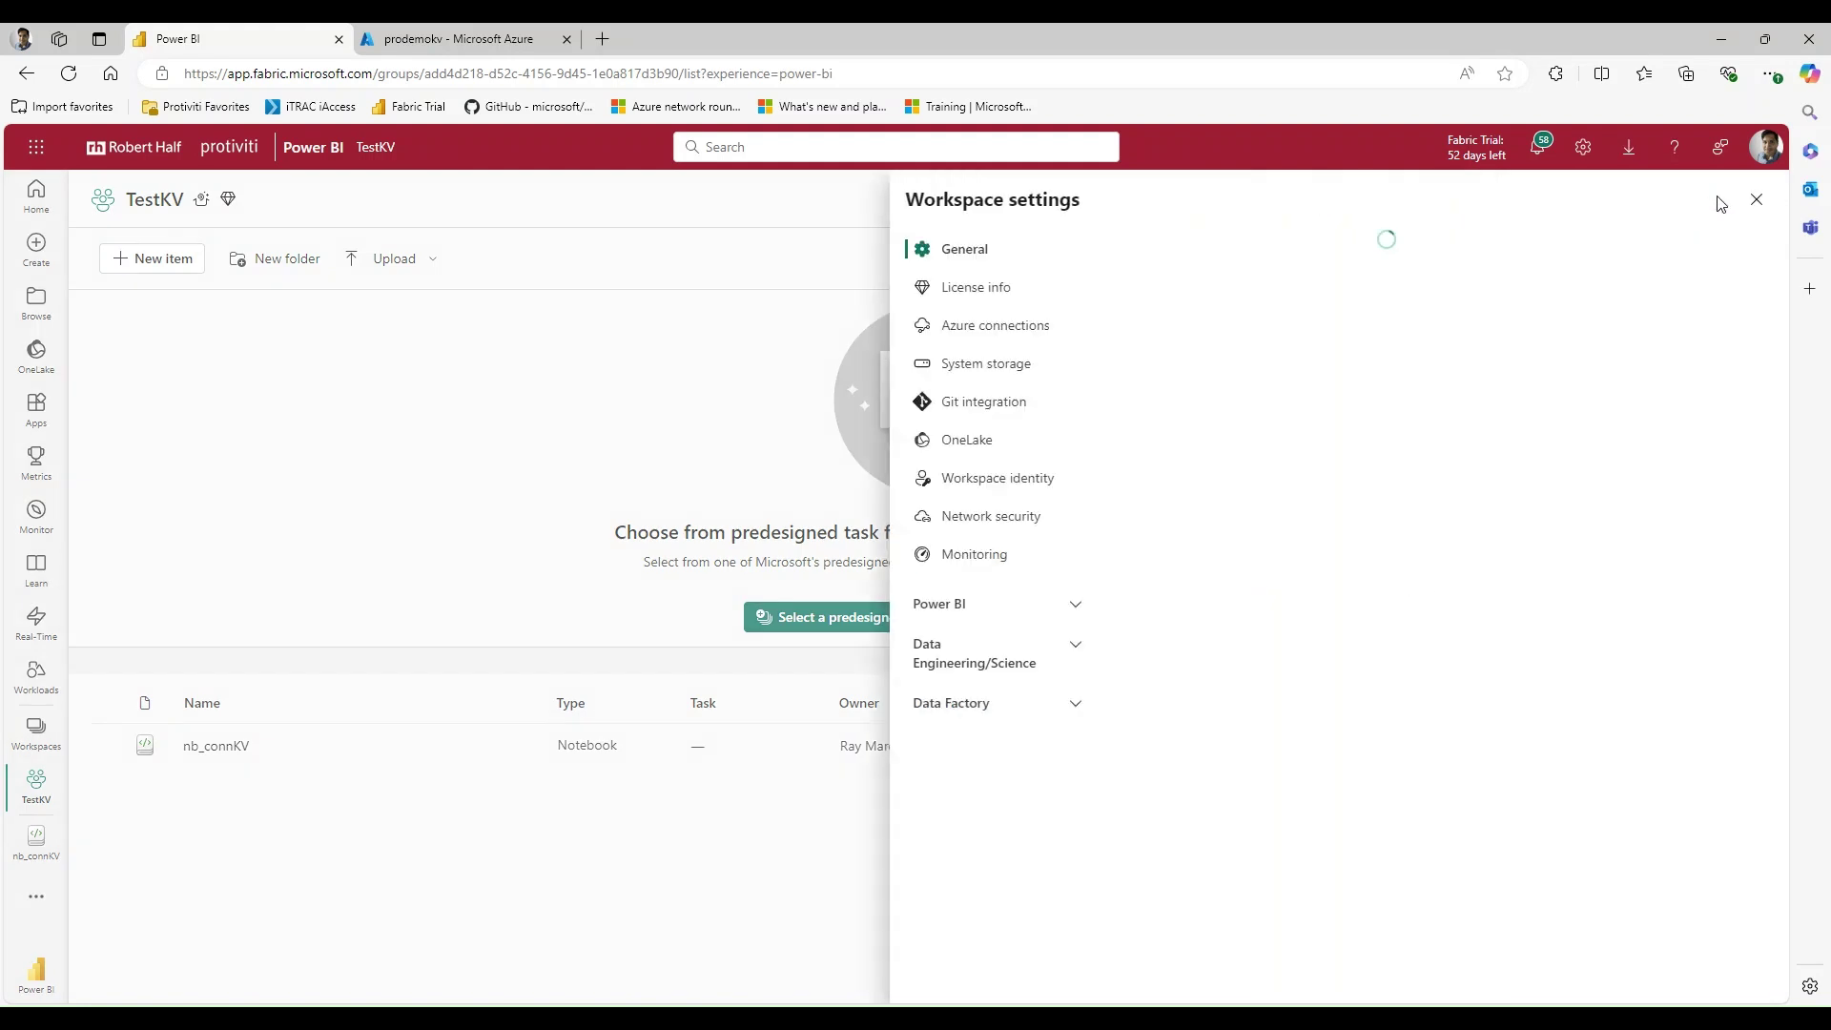
left_click(975, 517)
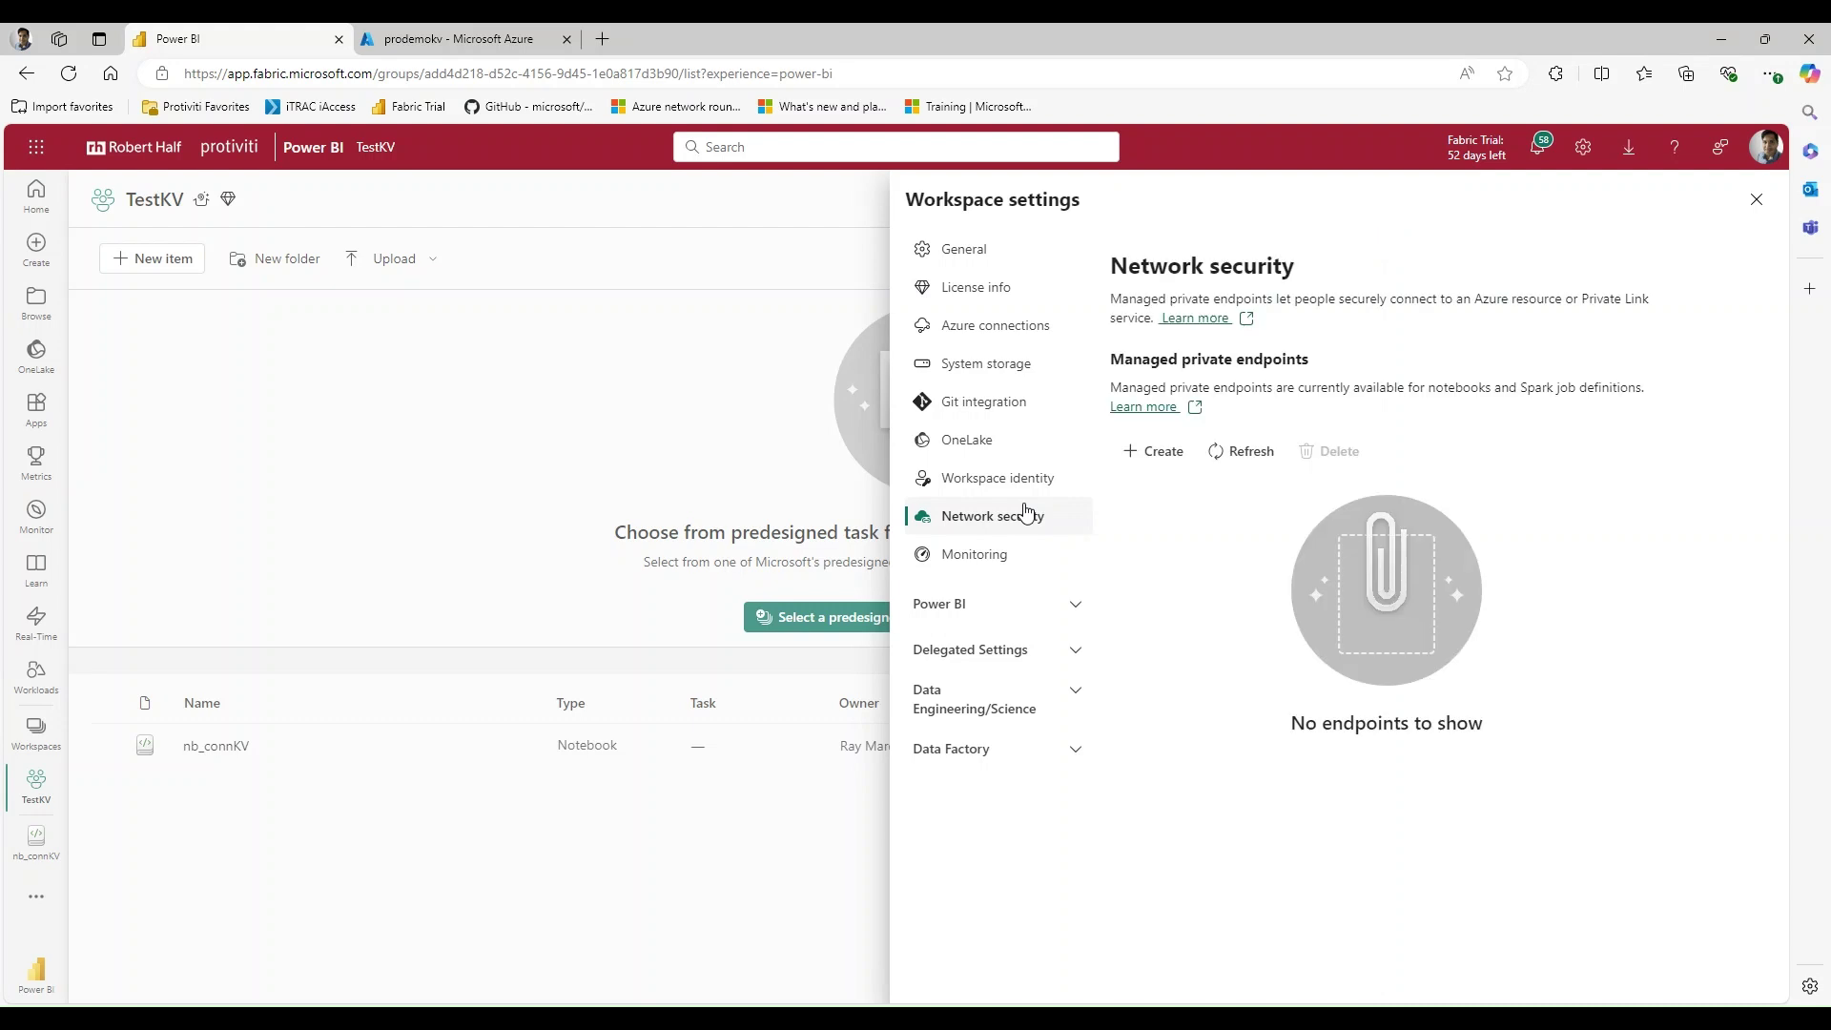
left_click(1160, 454)
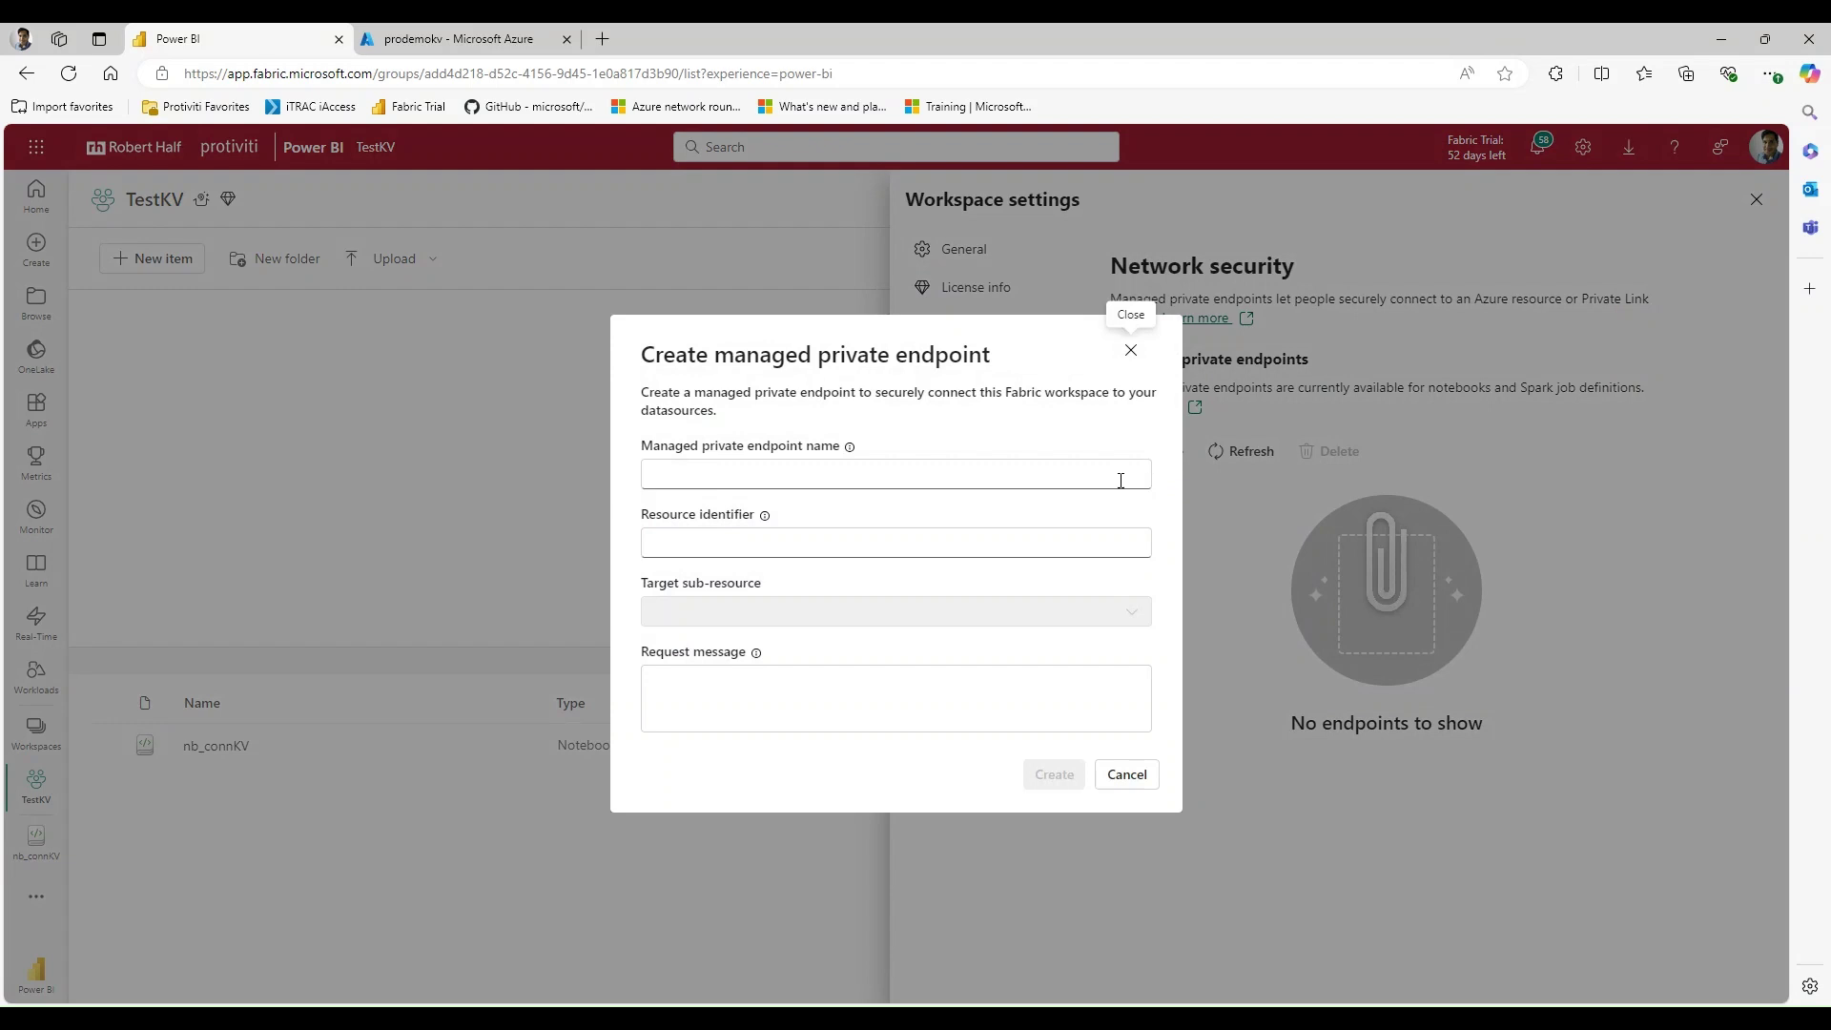
Enter KVMPETest as the managed private endpoint name
left_click(1062, 472)
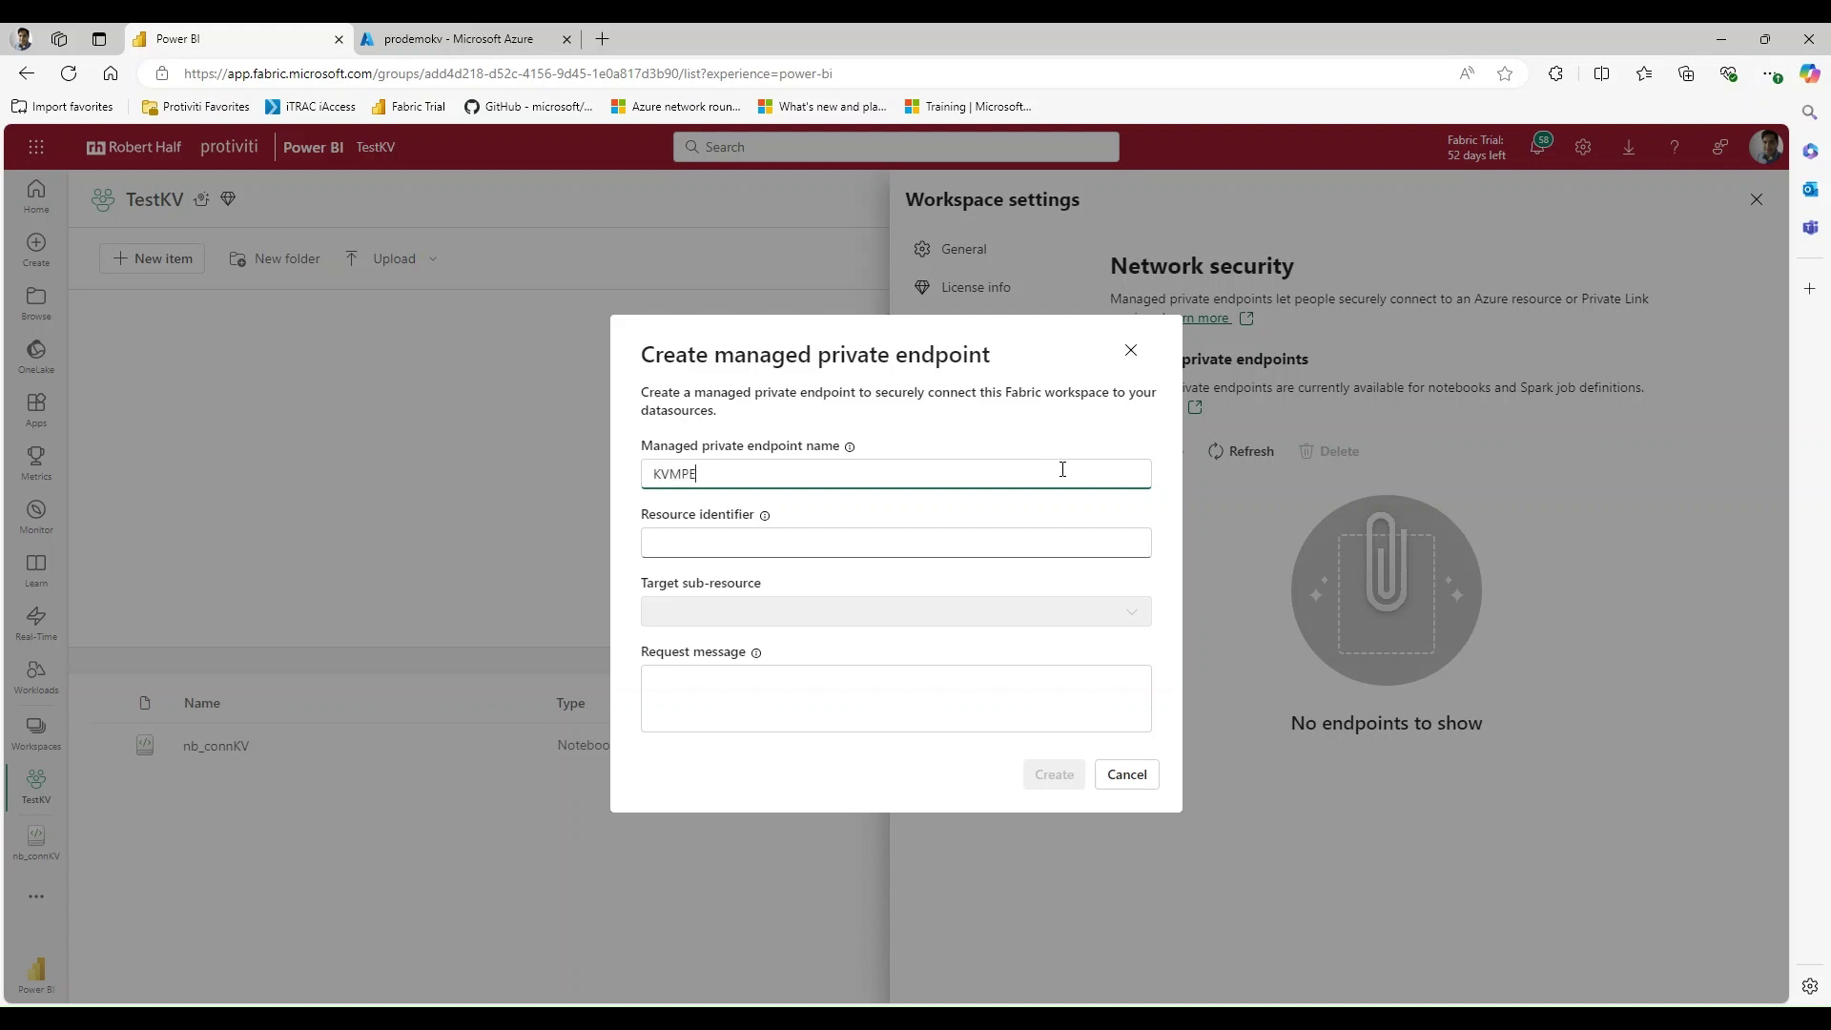
type("KVMPETest")
left_click(806, 534)
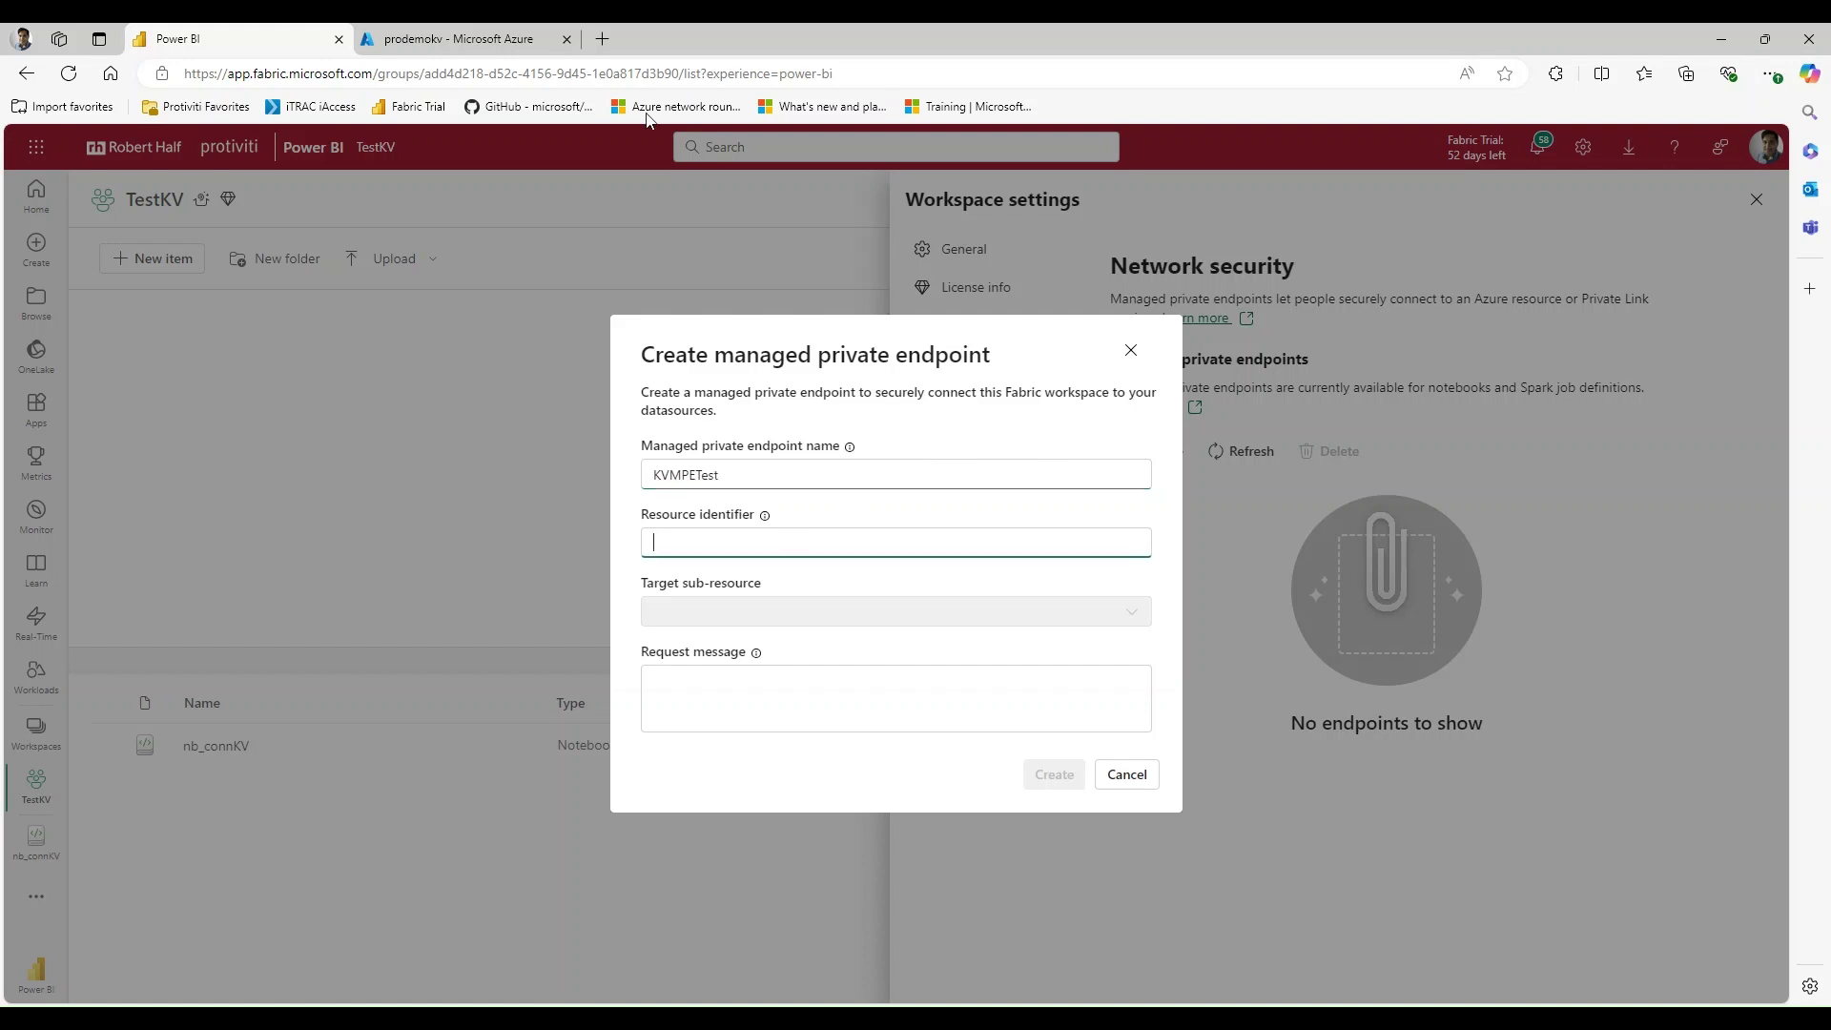
Copy prodemokv's Resource ID from its Resource JSON view in the Azure portal
left_click(458, 39)
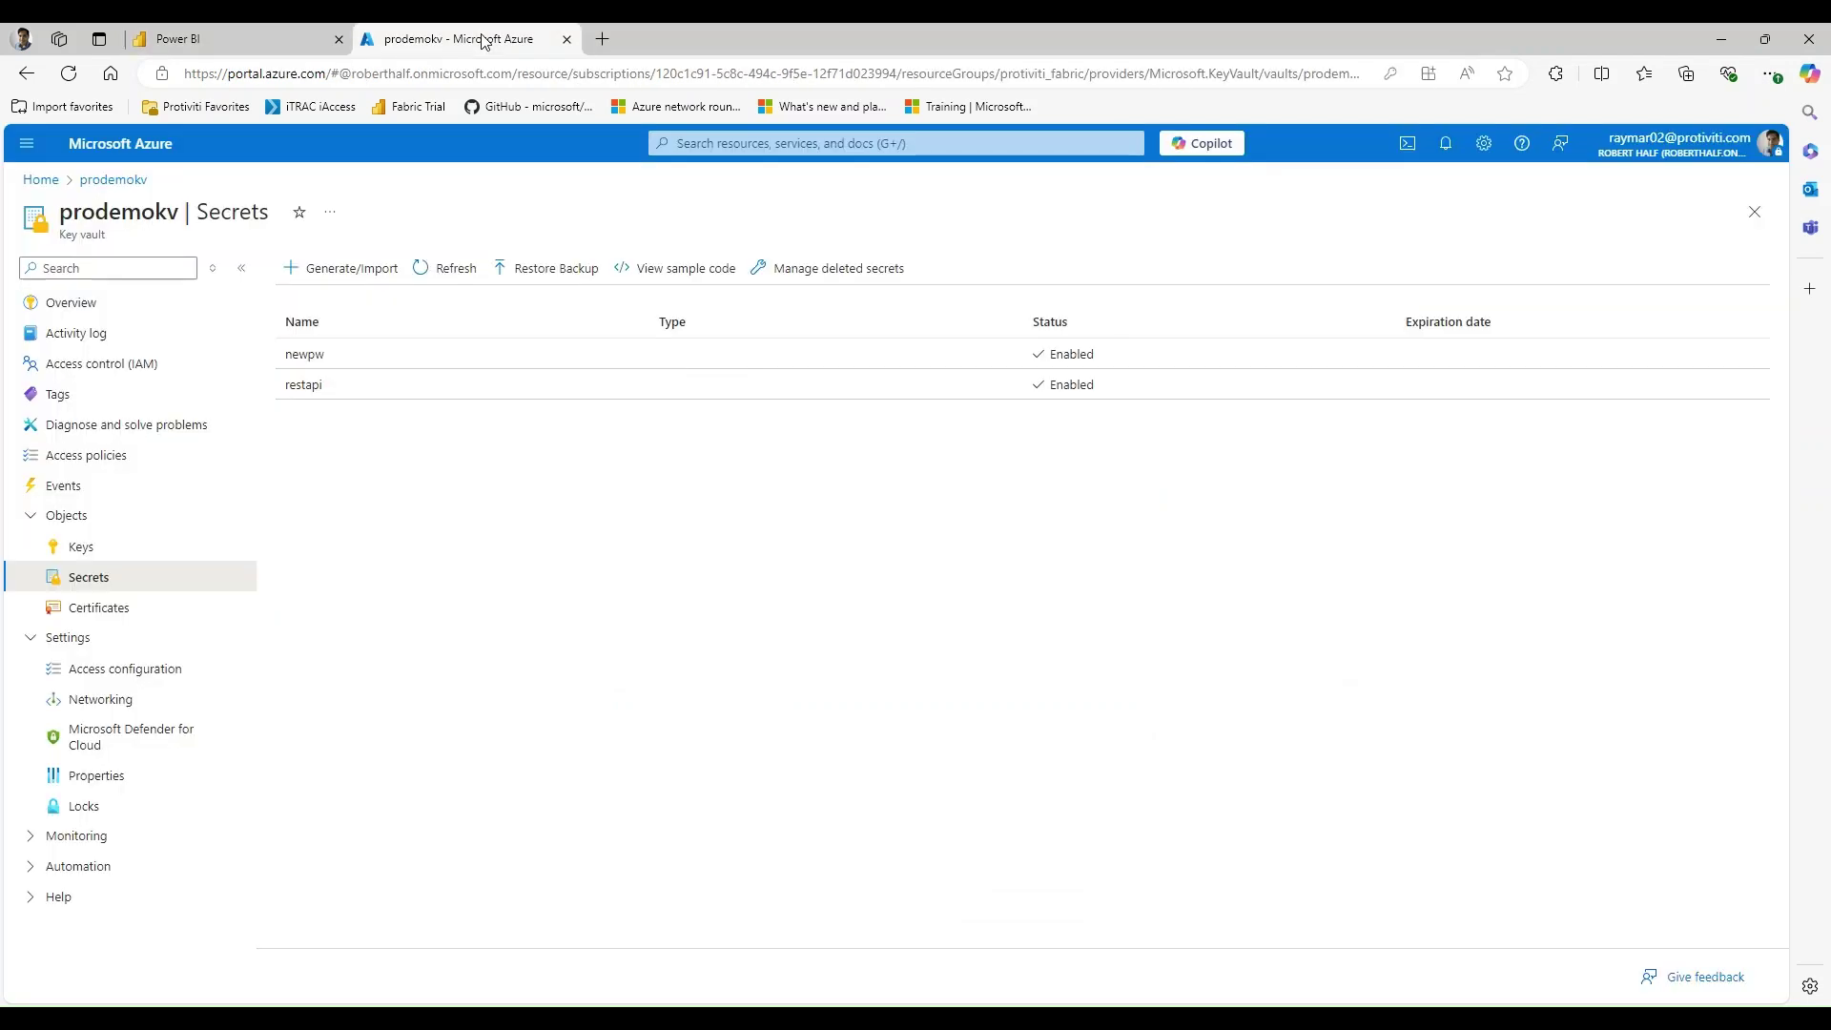
left_click(107, 302)
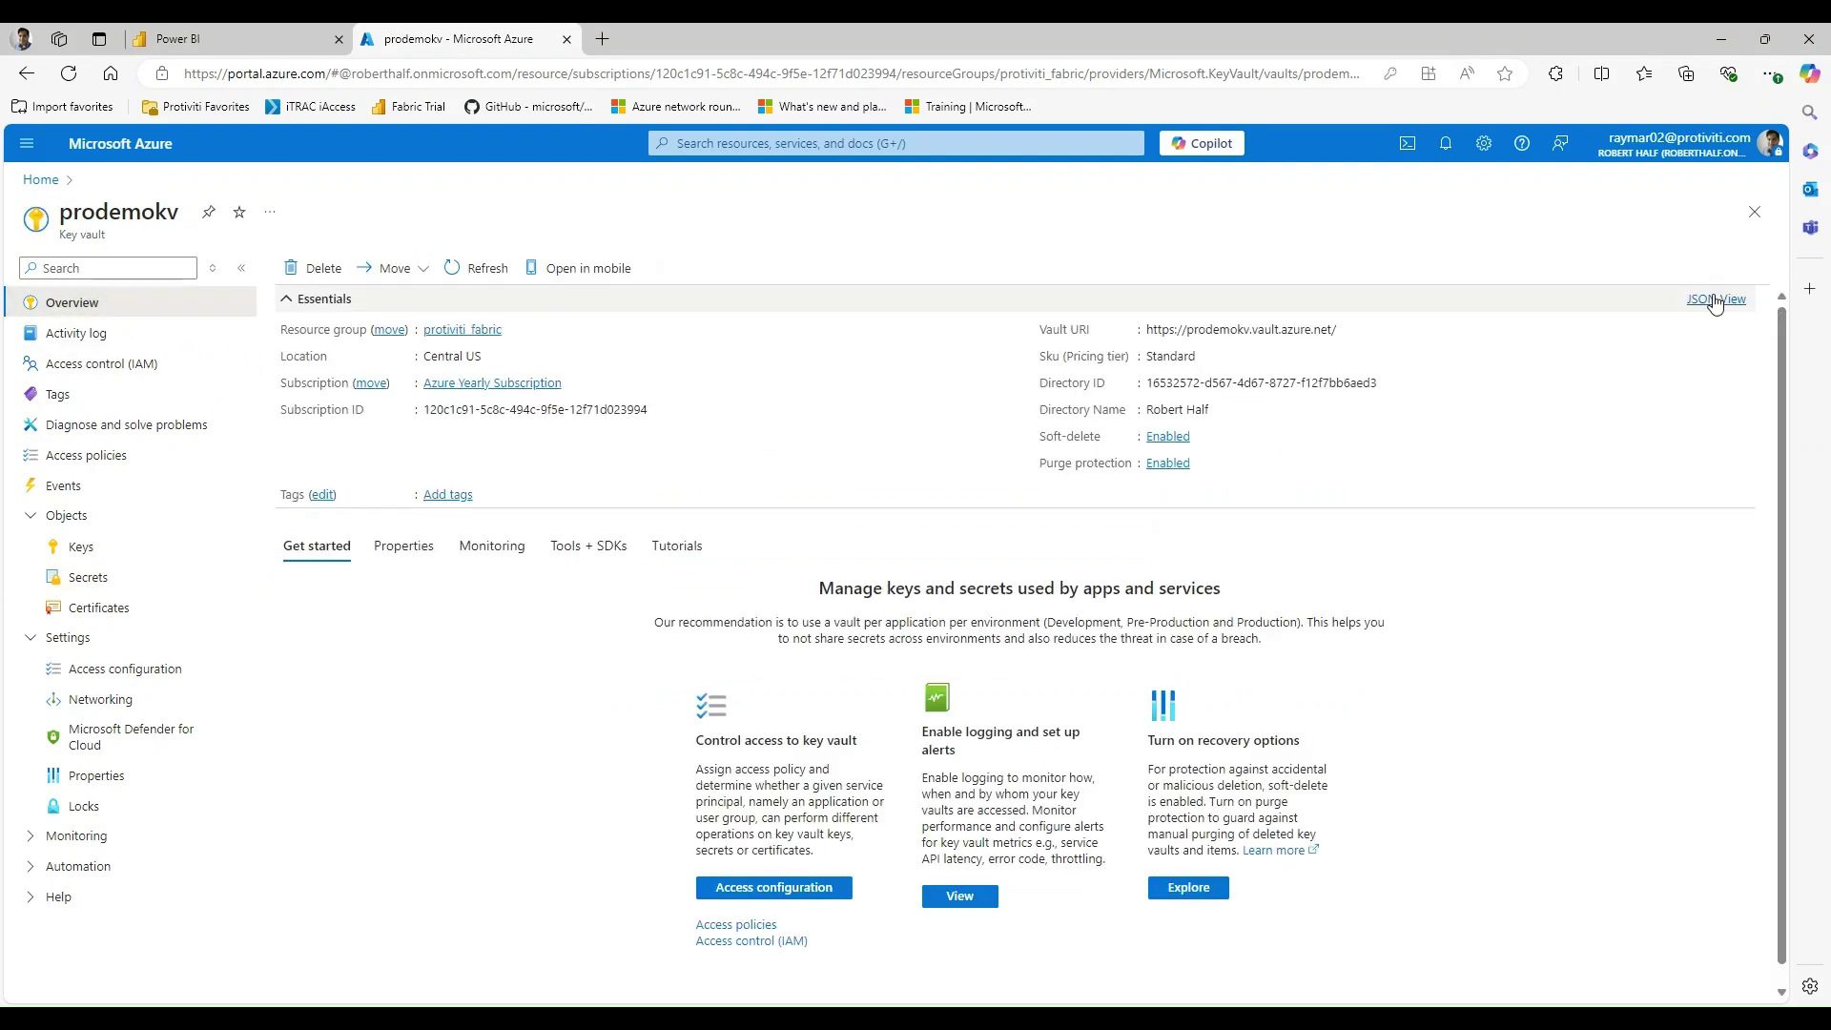
left_click(1714, 299)
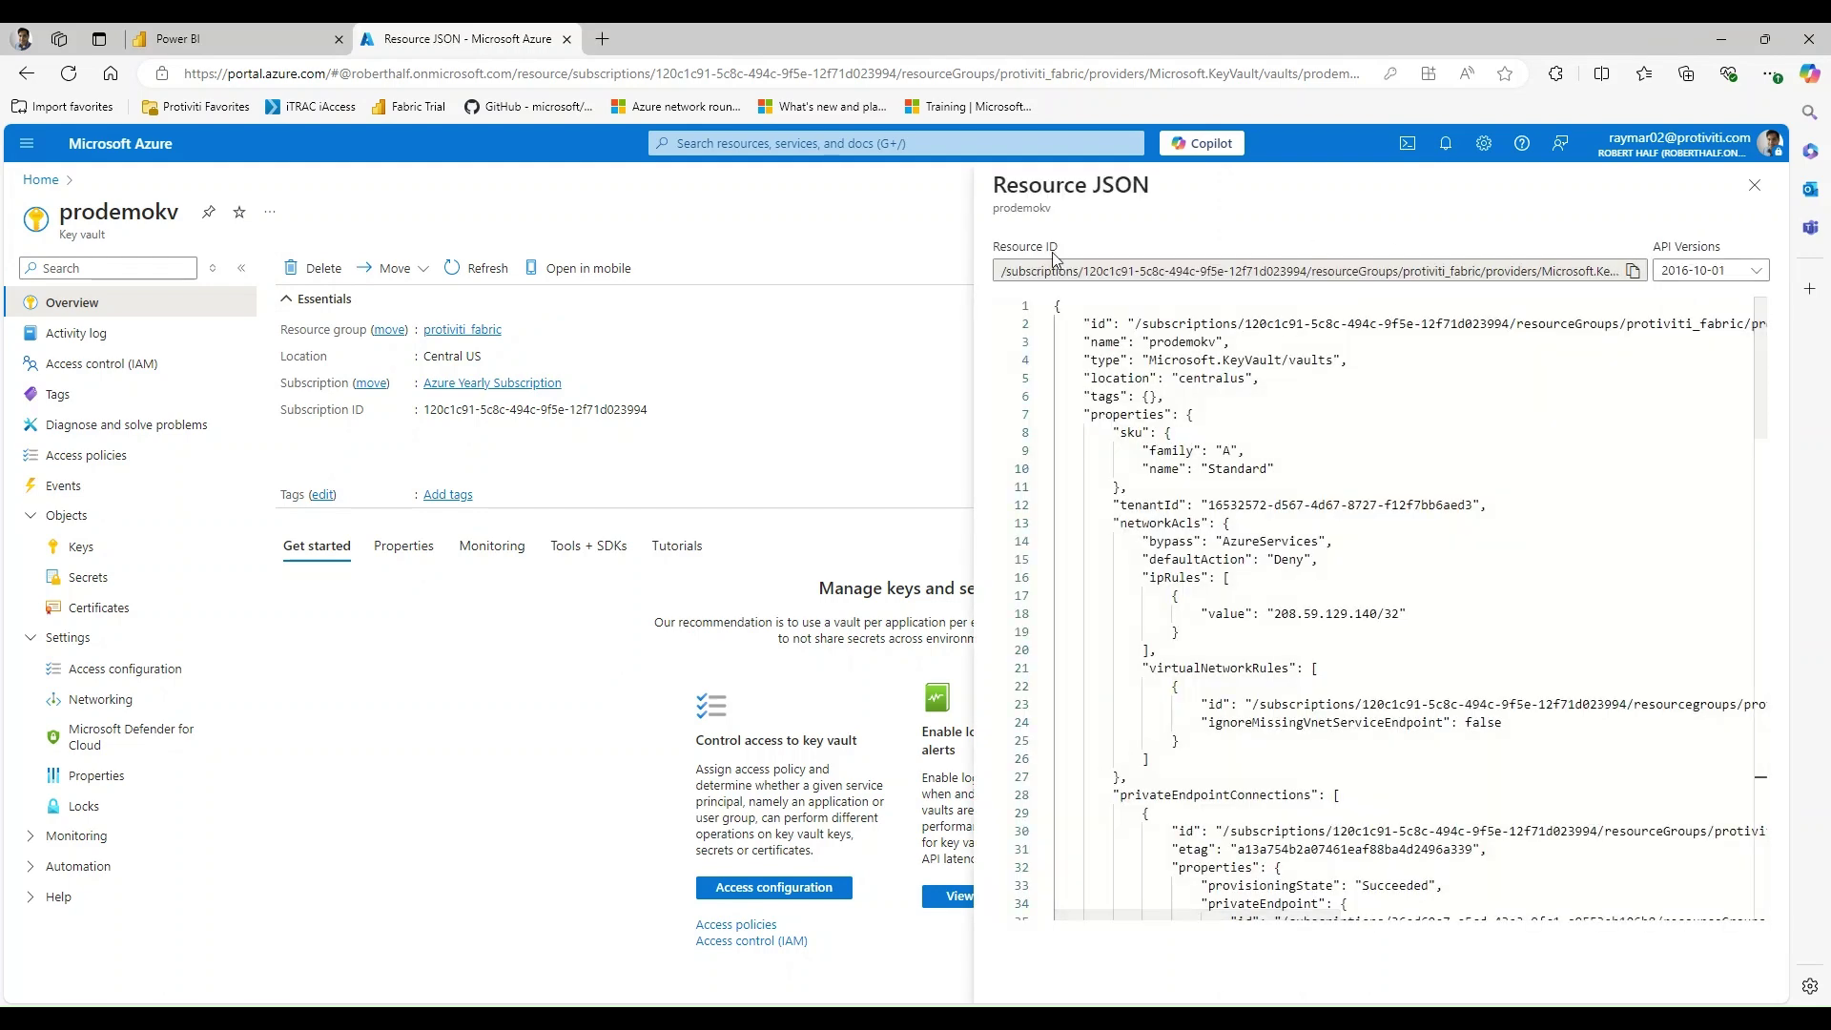
left_click_drag(1017, 271, 958, 291)
left_click(1633, 271)
Paste the vault's resource ID, choose the Azure Key Vault sub-resource, and create KVMPETest
left_click(177, 38)
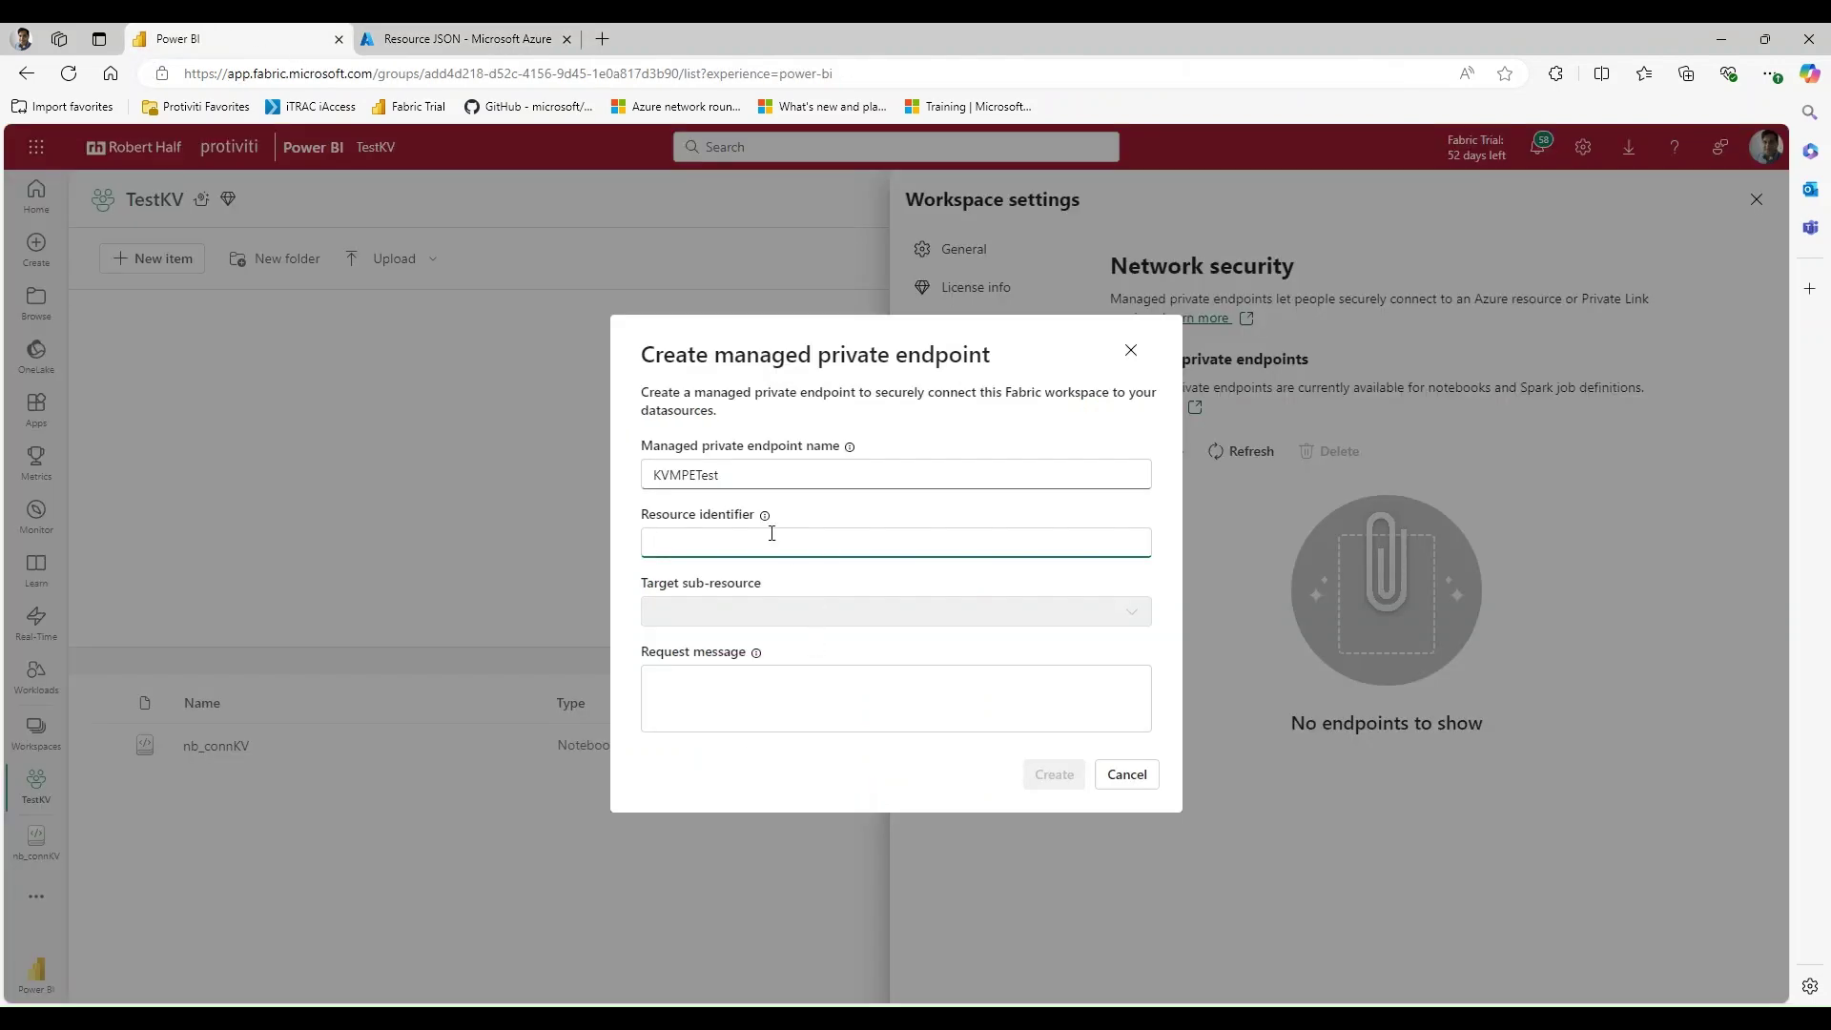
key("ctrl+v")
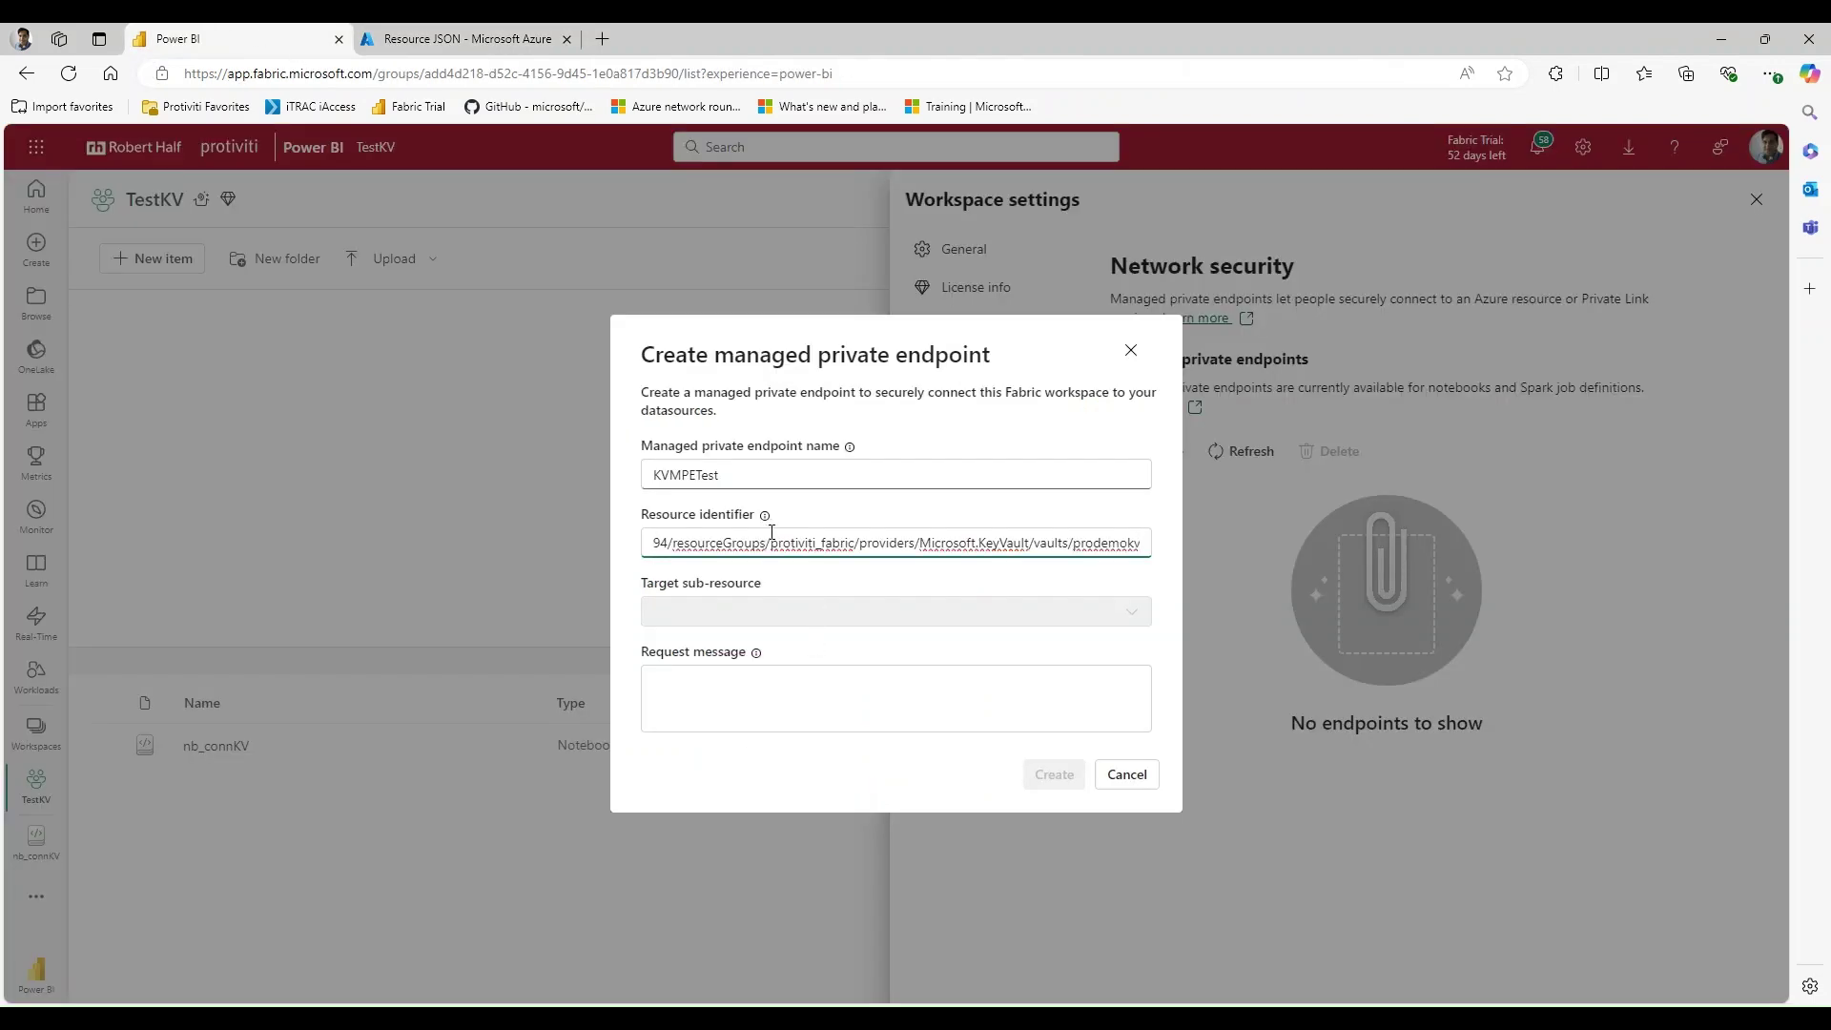
left_click(918, 610)
left_click(825, 646)
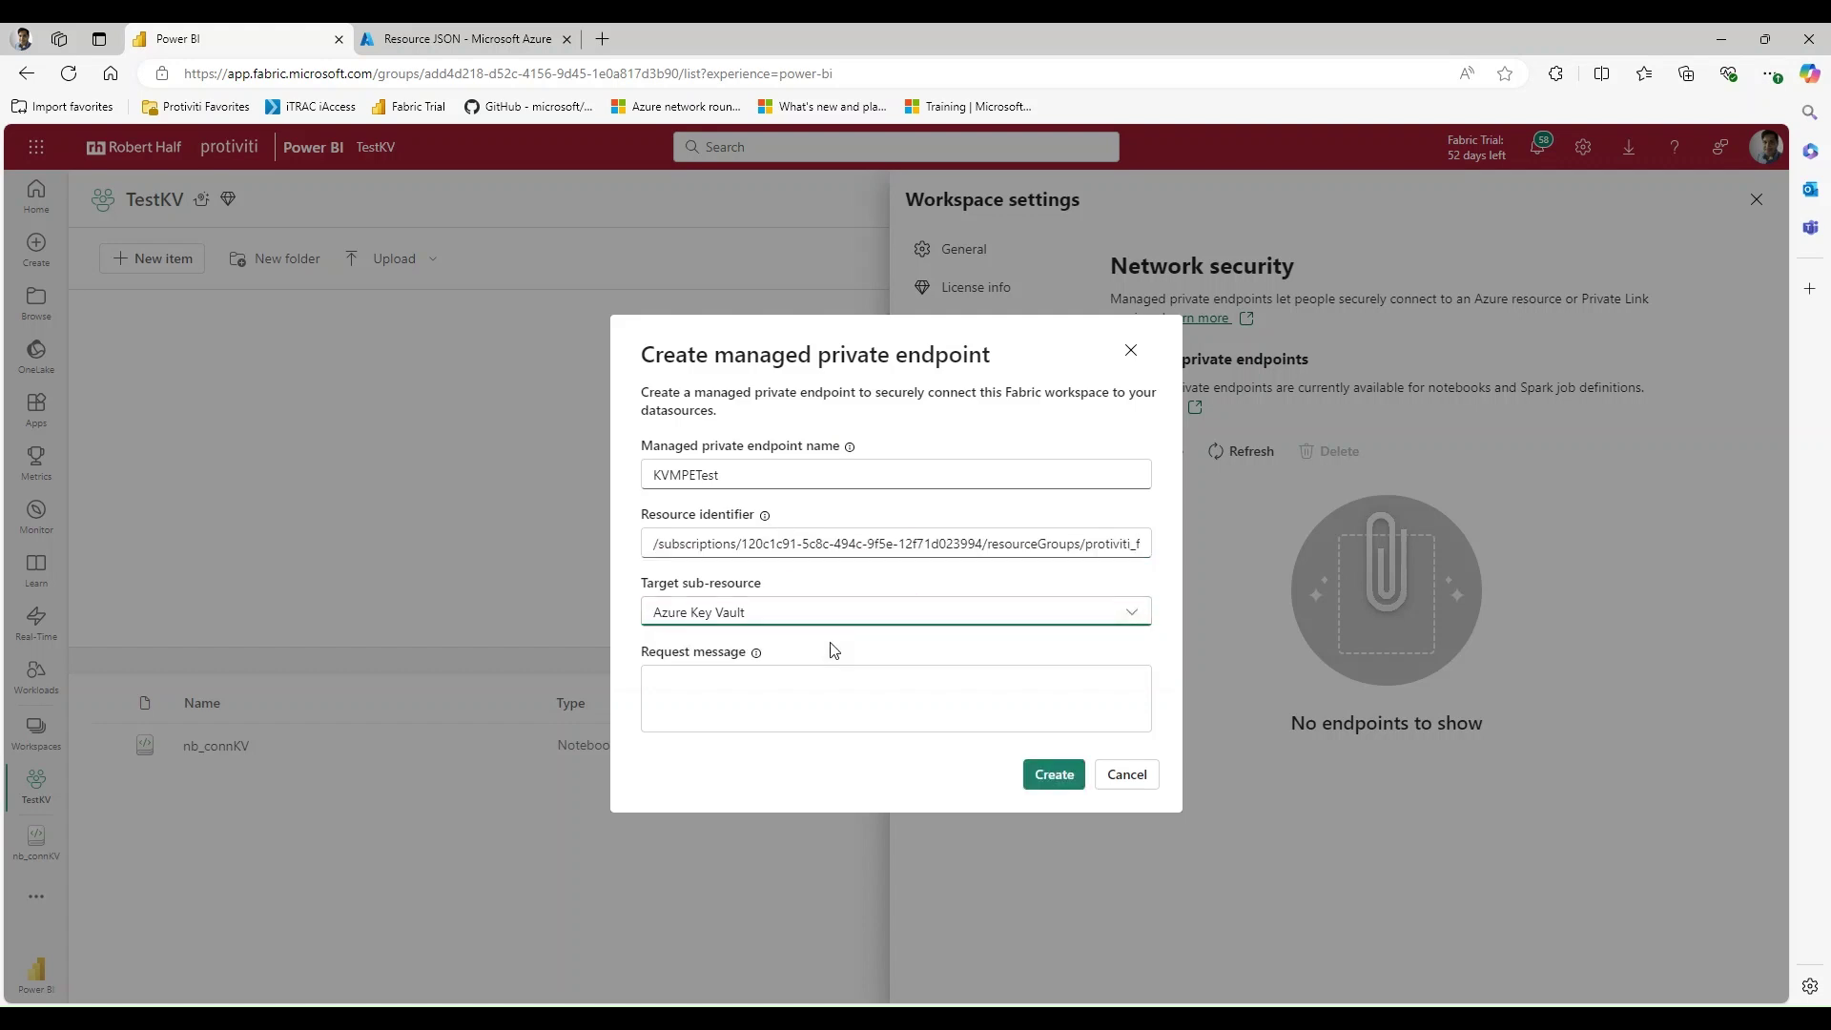
left_click(826, 687)
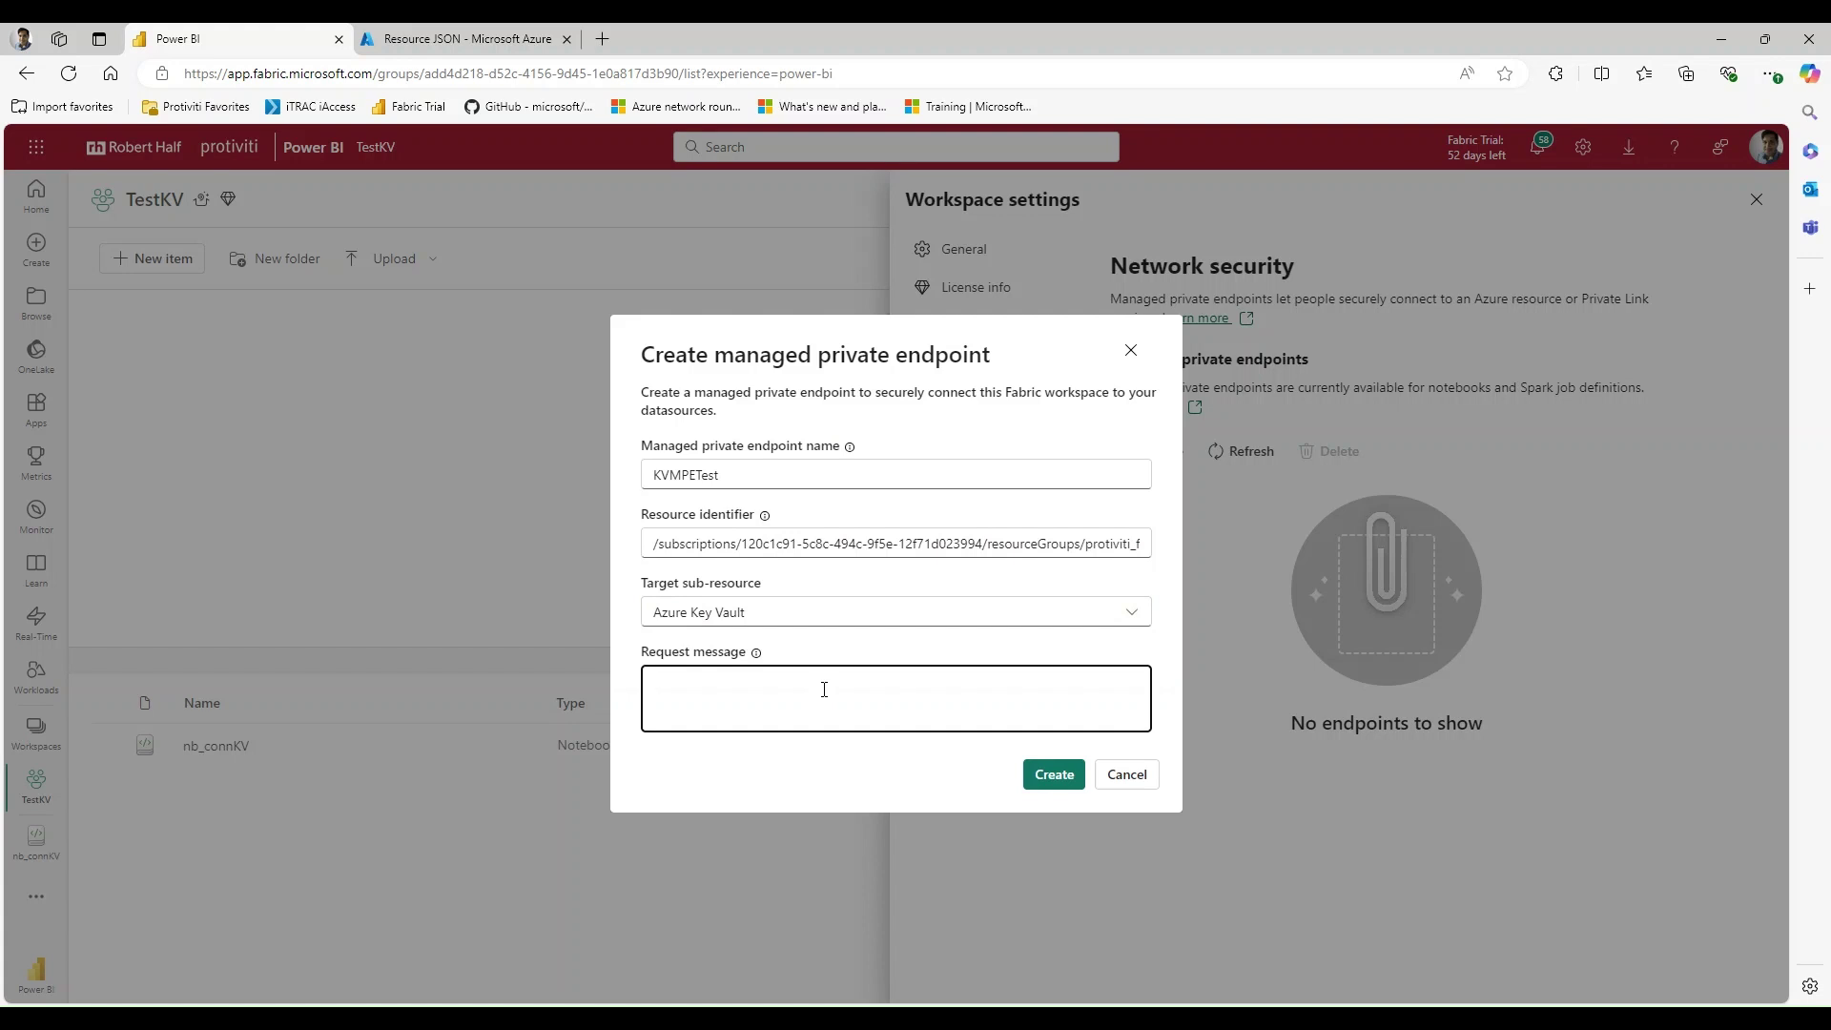
left_click(1054, 776)
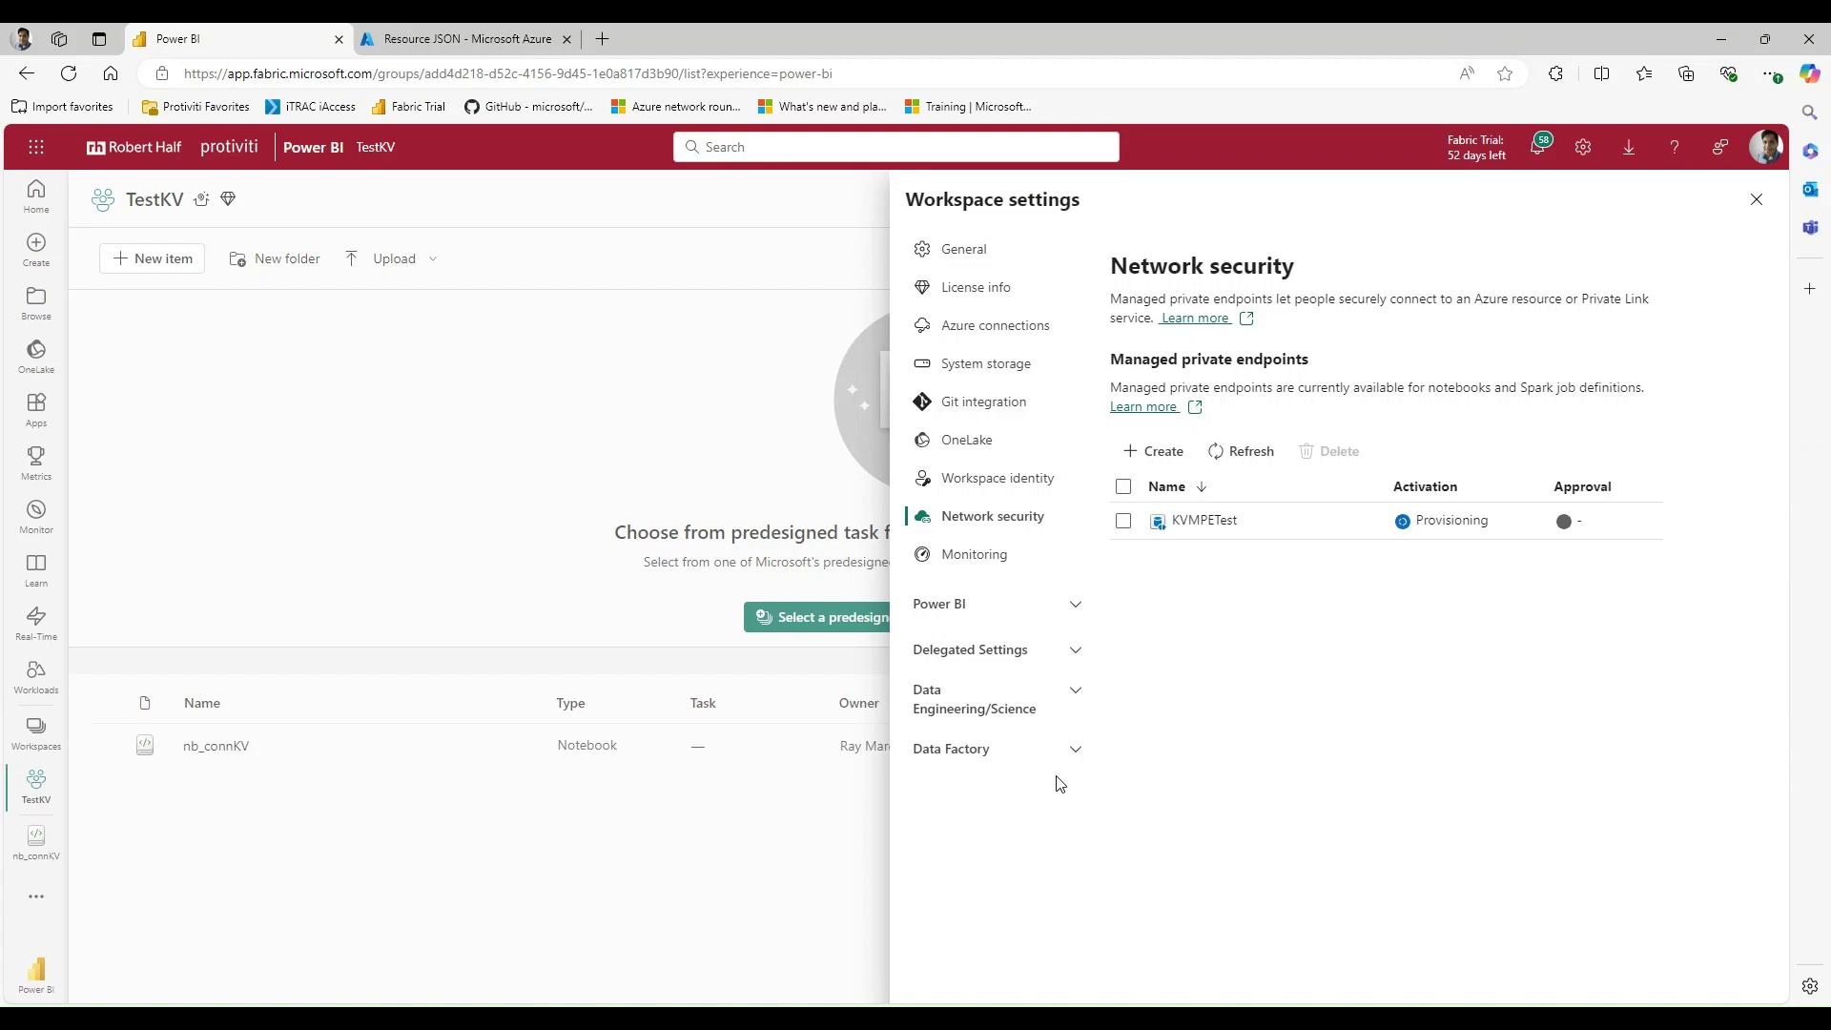
Back in Azure, close the Resource JSON and show prodemokv's private endpoint connections under Networking
left_click(477, 39)
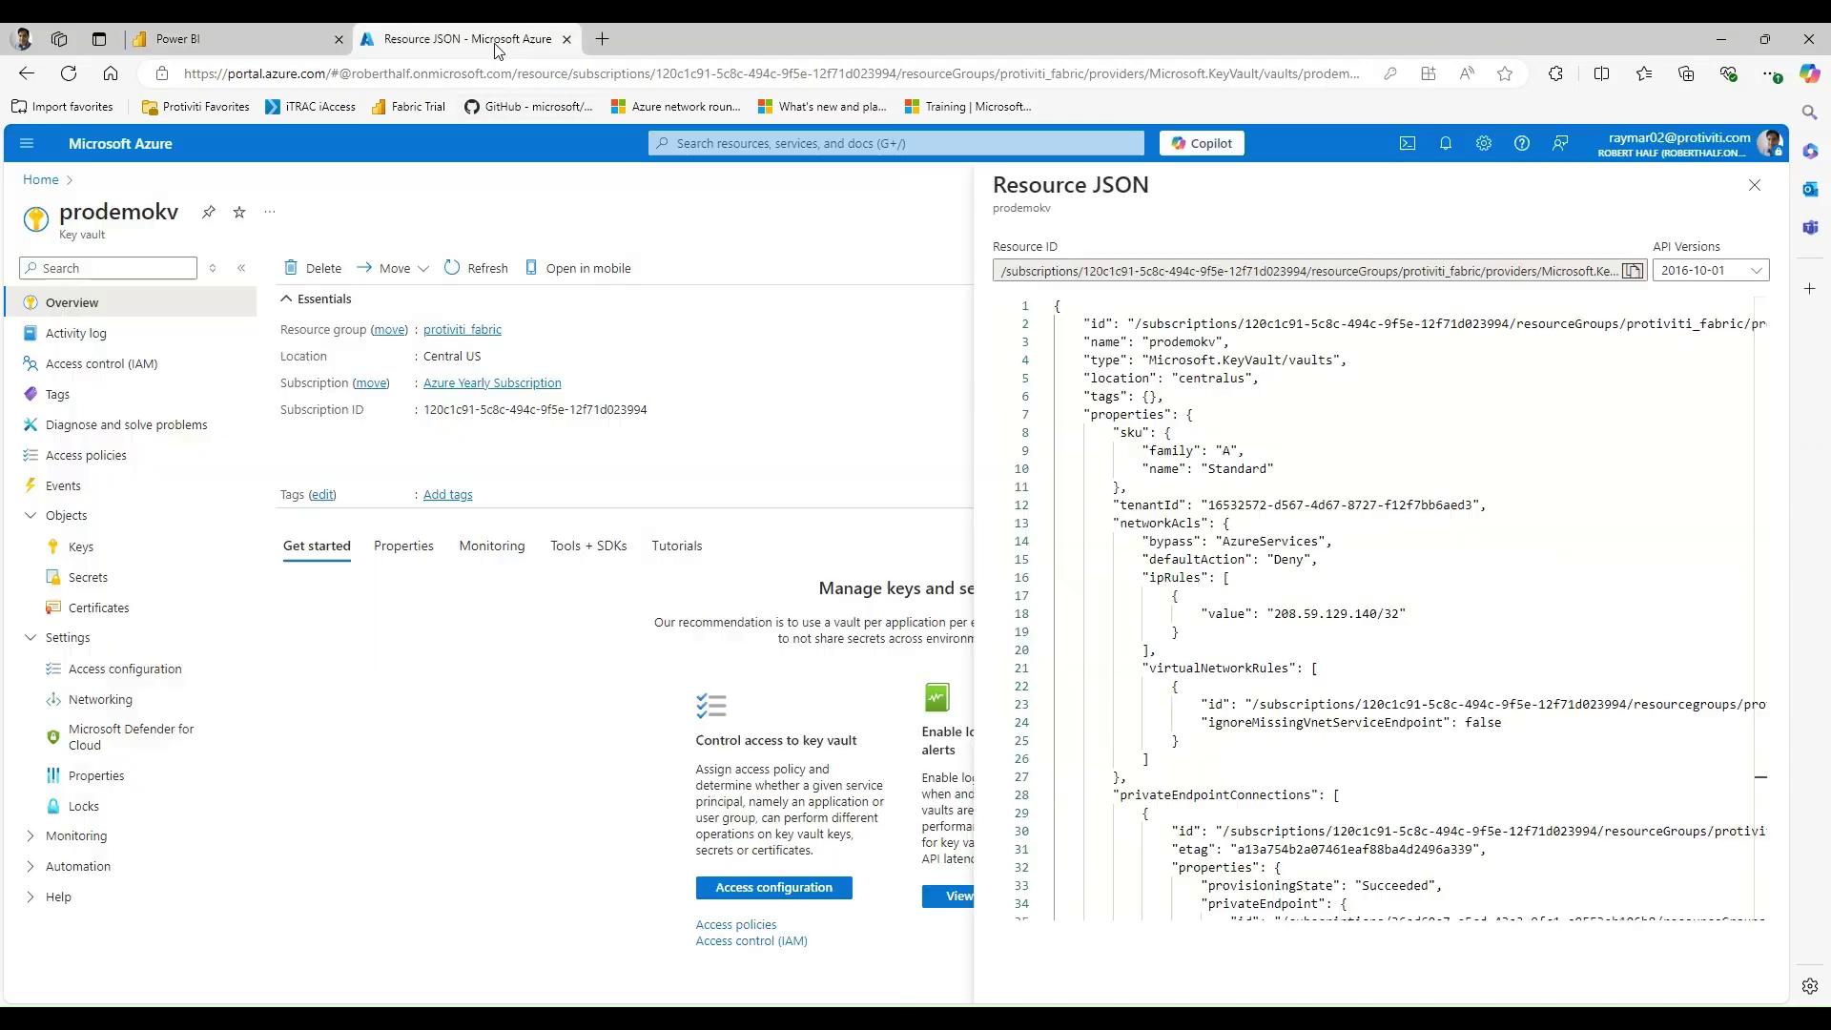
left_click(1755, 185)
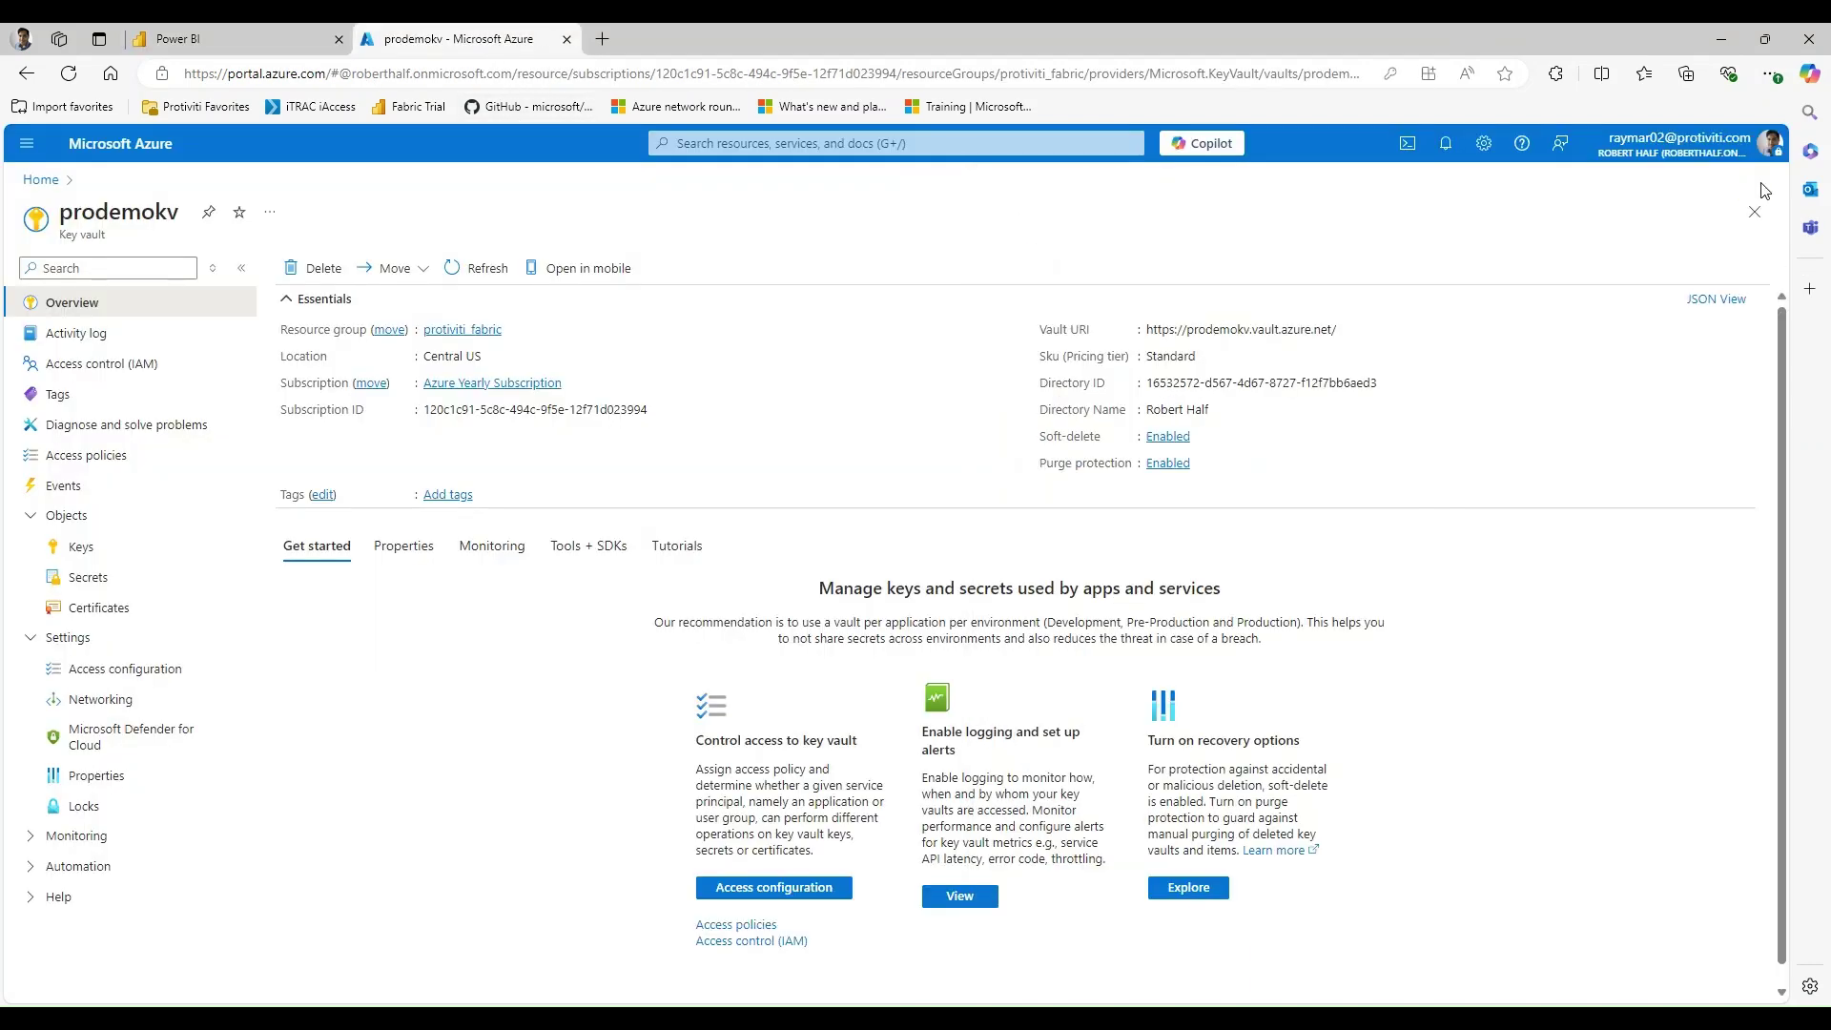
left_click(118, 705)
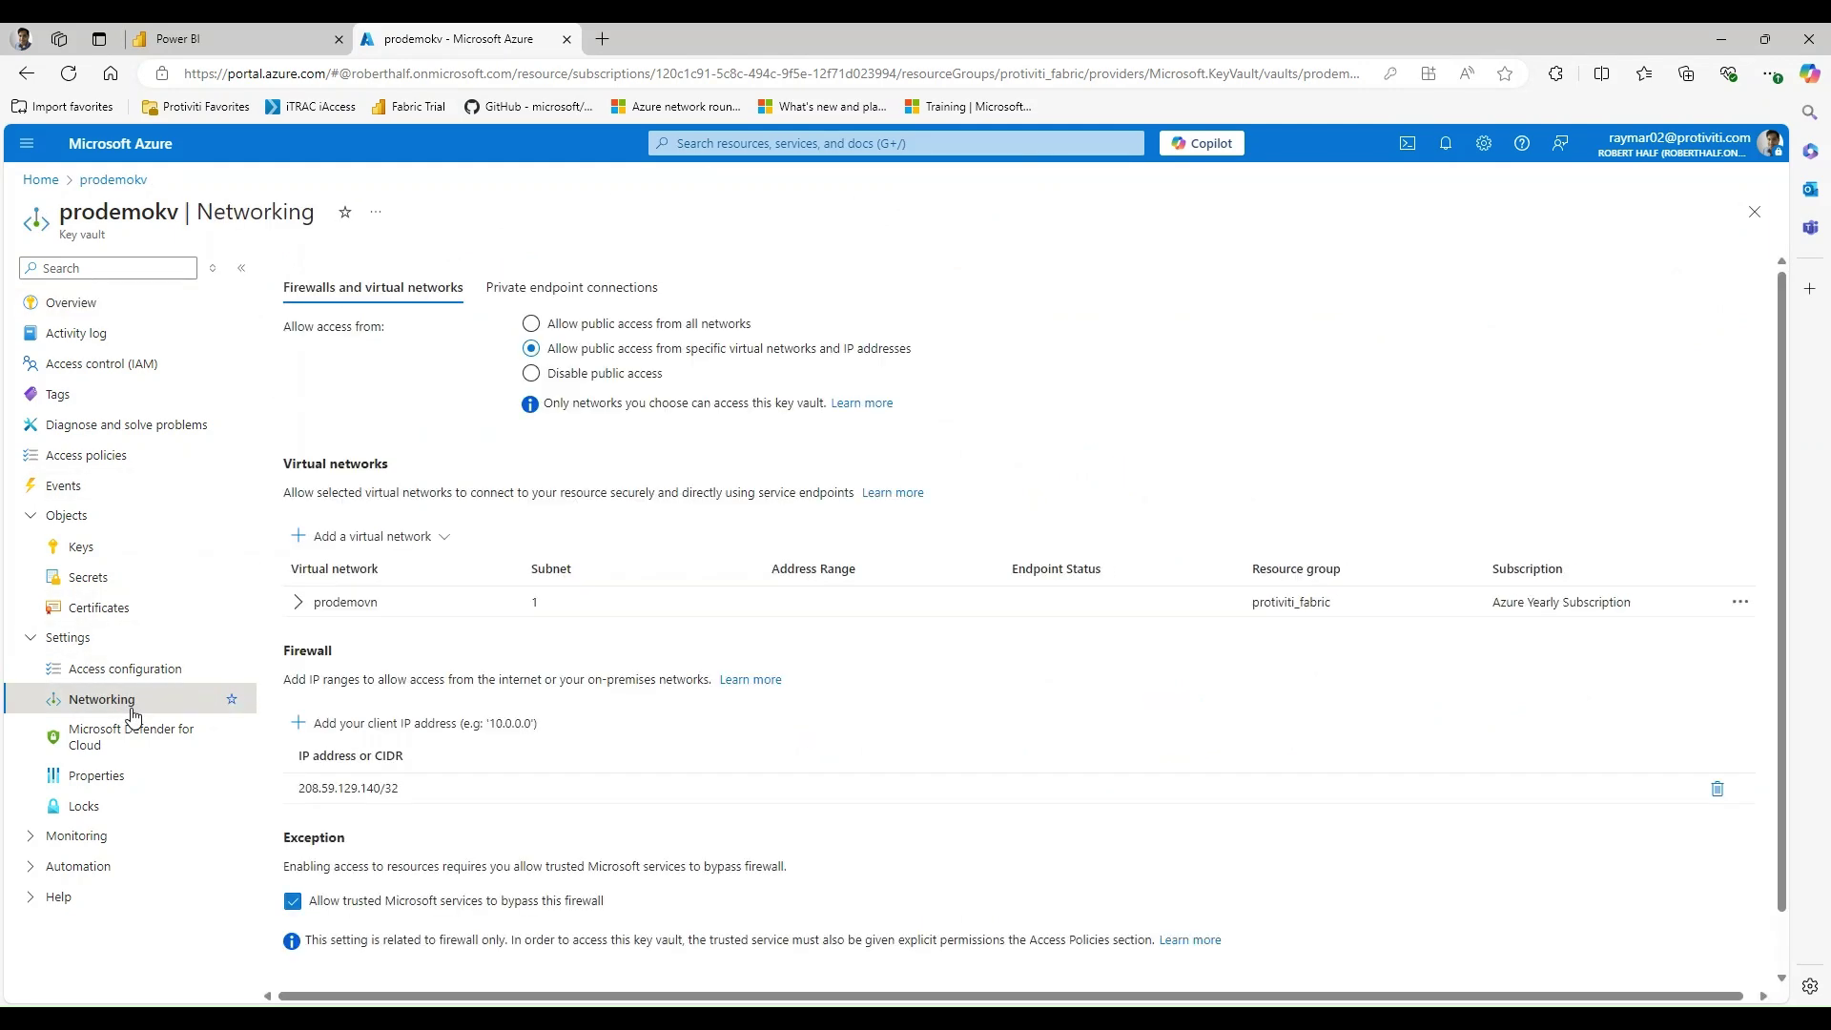
left_click(609, 297)
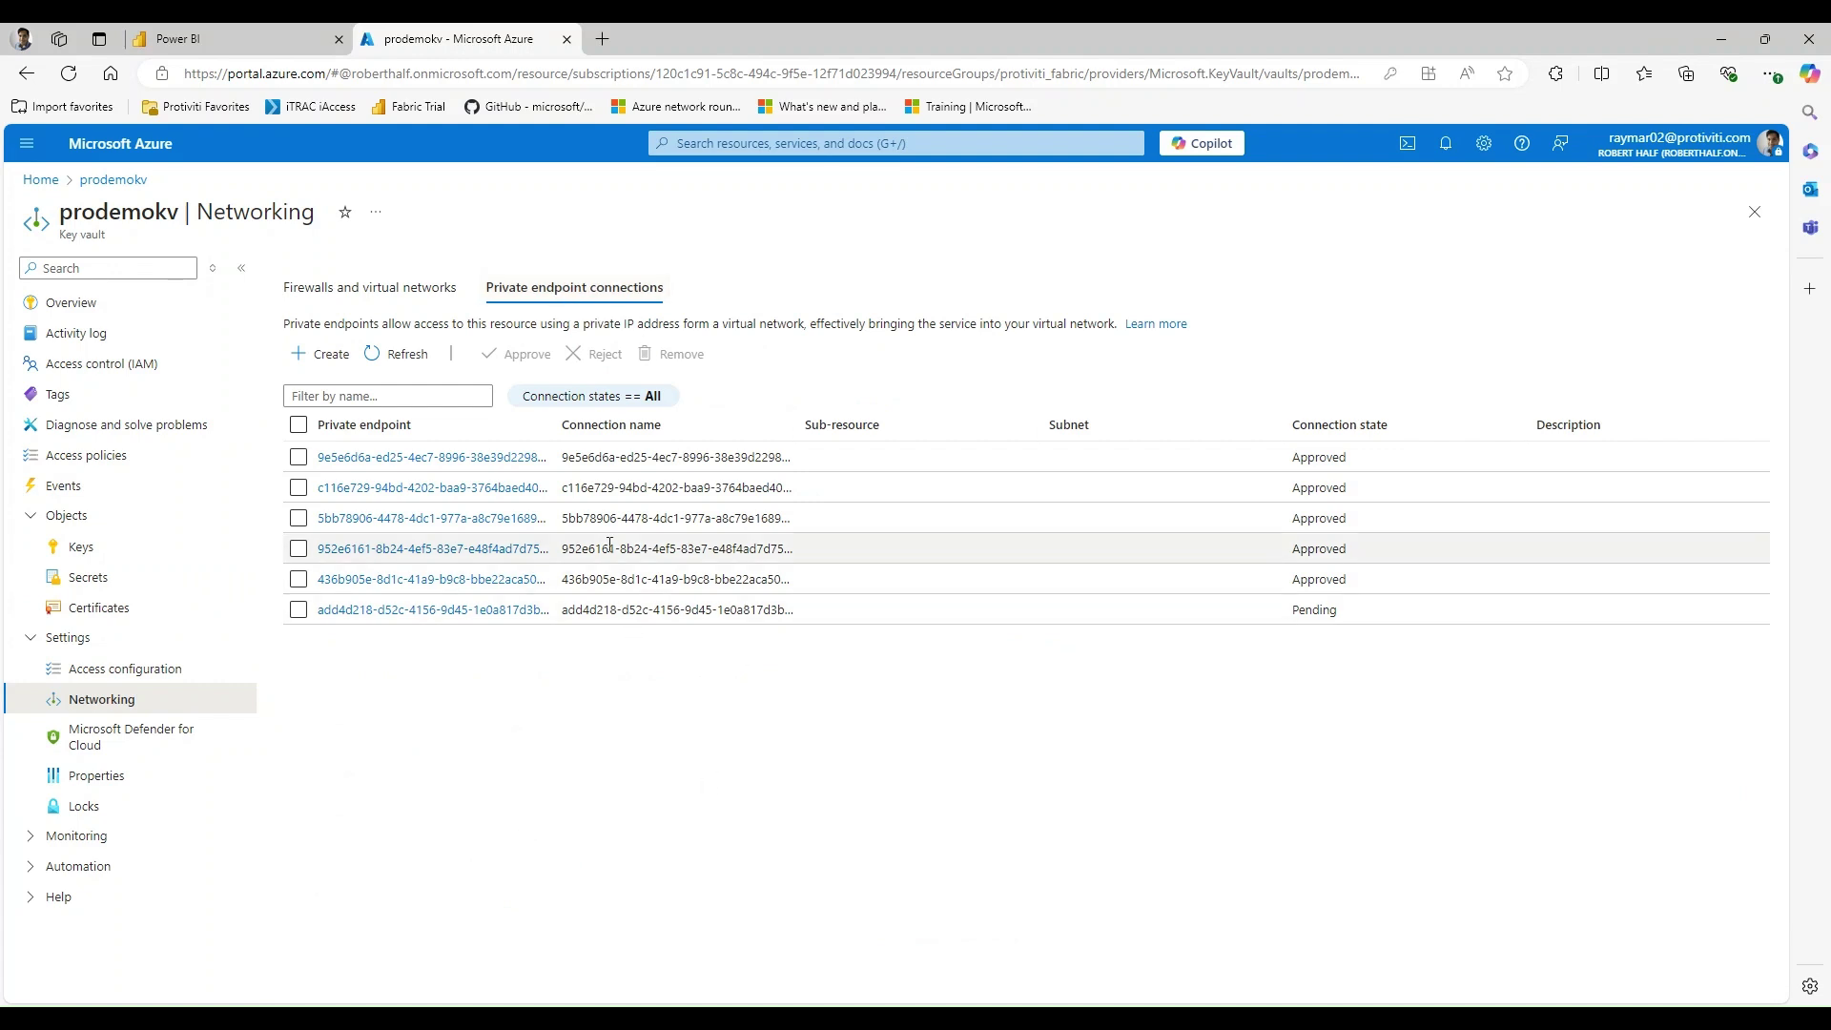
Widen the Private endpoint column, refresh the list, and select the pending KVMPETest connection
double_click(551, 424)
left_click(431, 358)
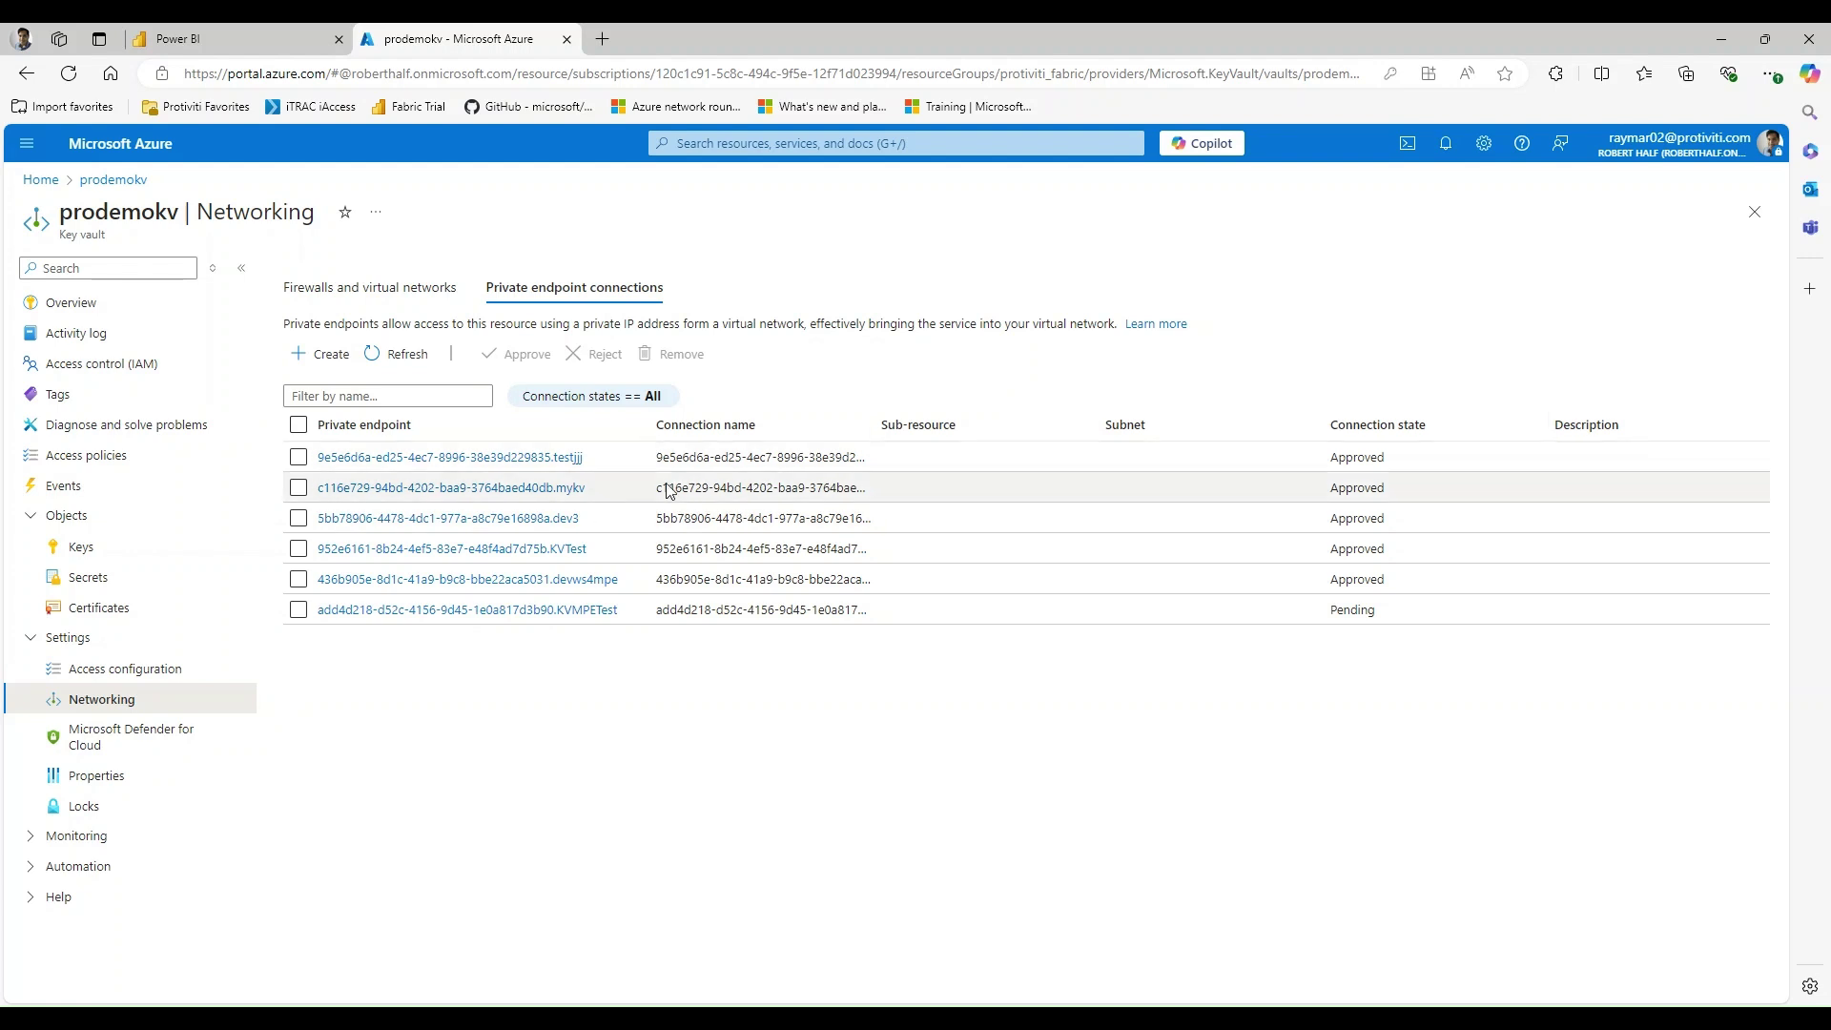
left_click_drag(649, 425, 801, 425)
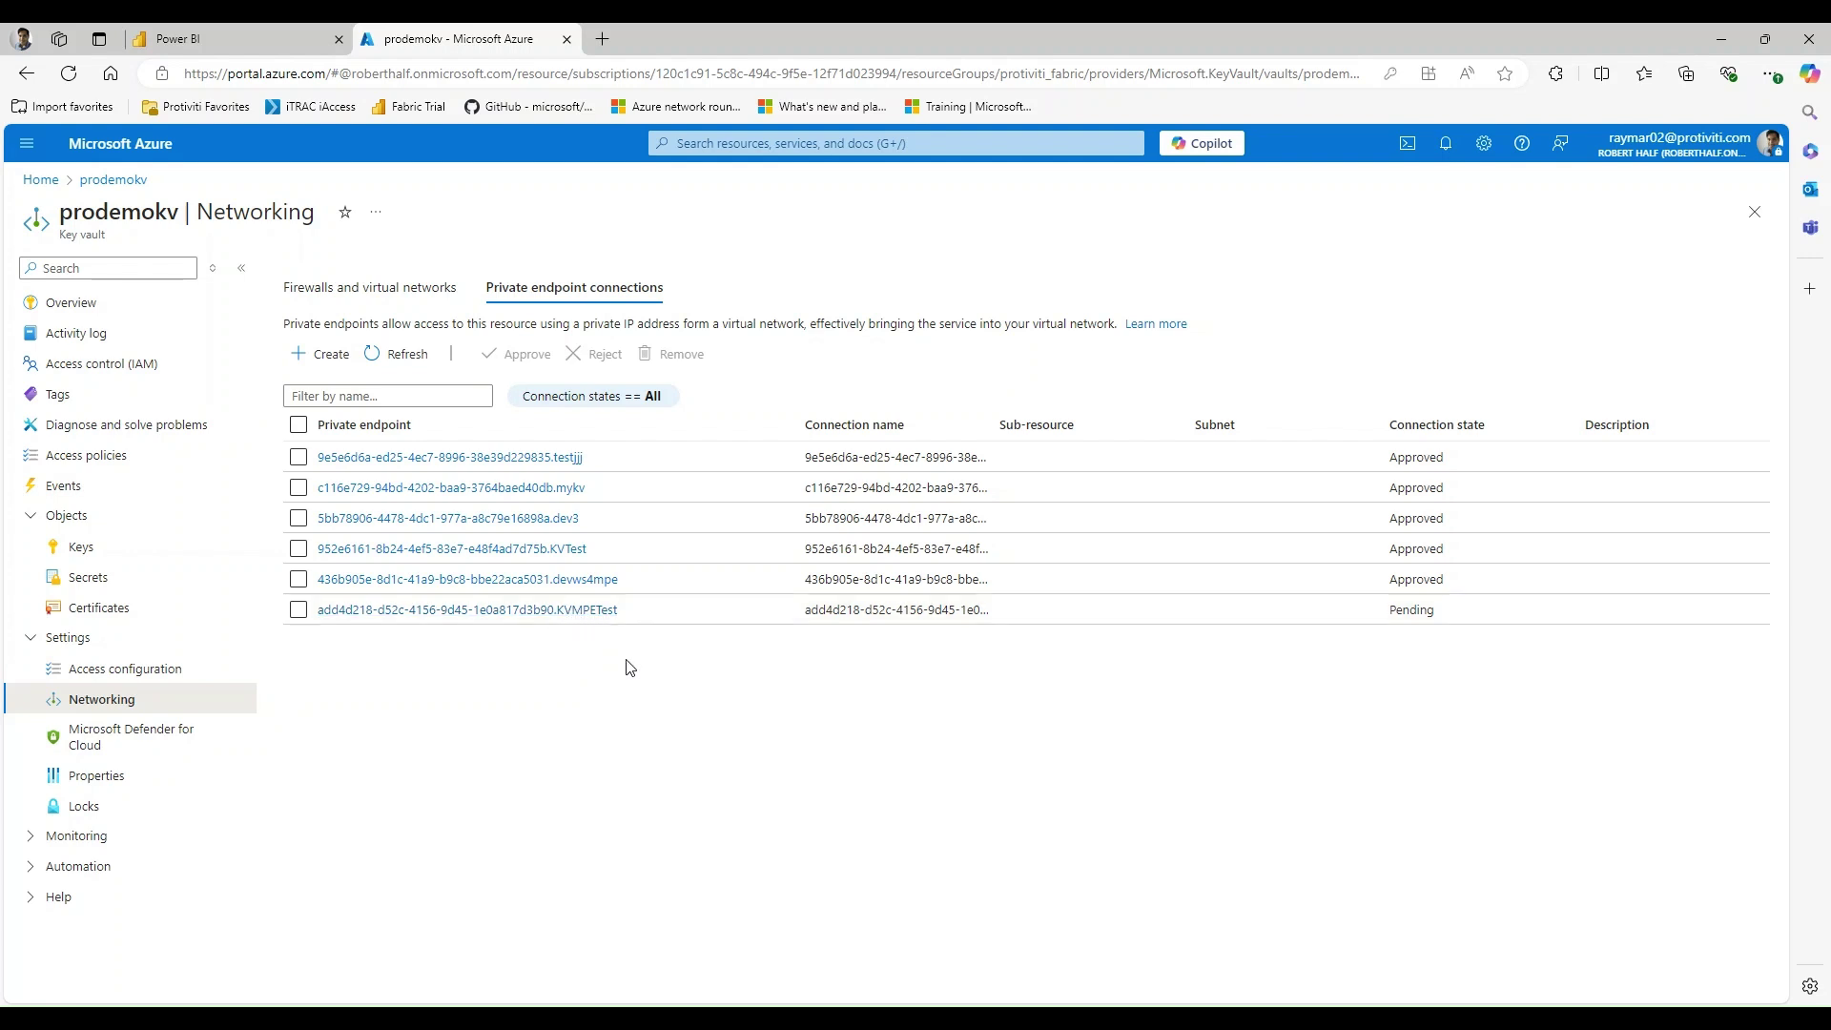
left_click(299, 611)
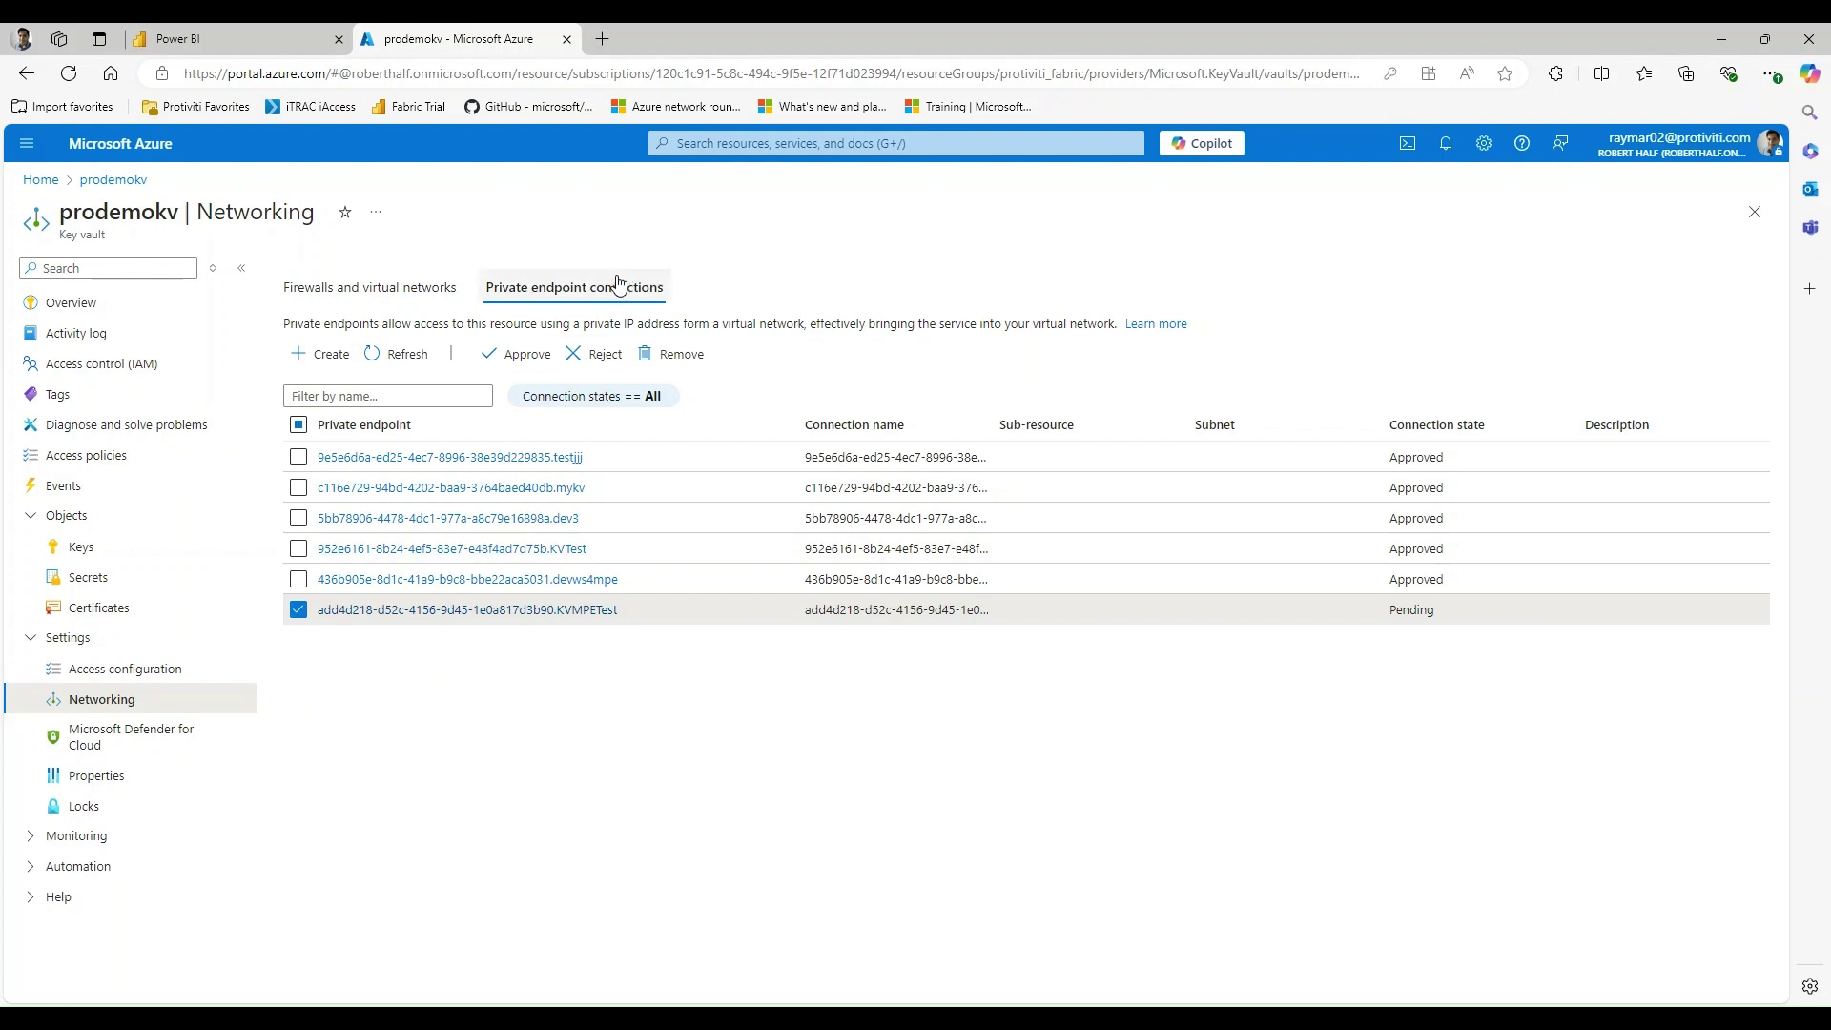
Approve the KVMPETest connection on prodemokv, then return to Fabric's network security settings
left_click(520, 354)
left_click(315, 390)
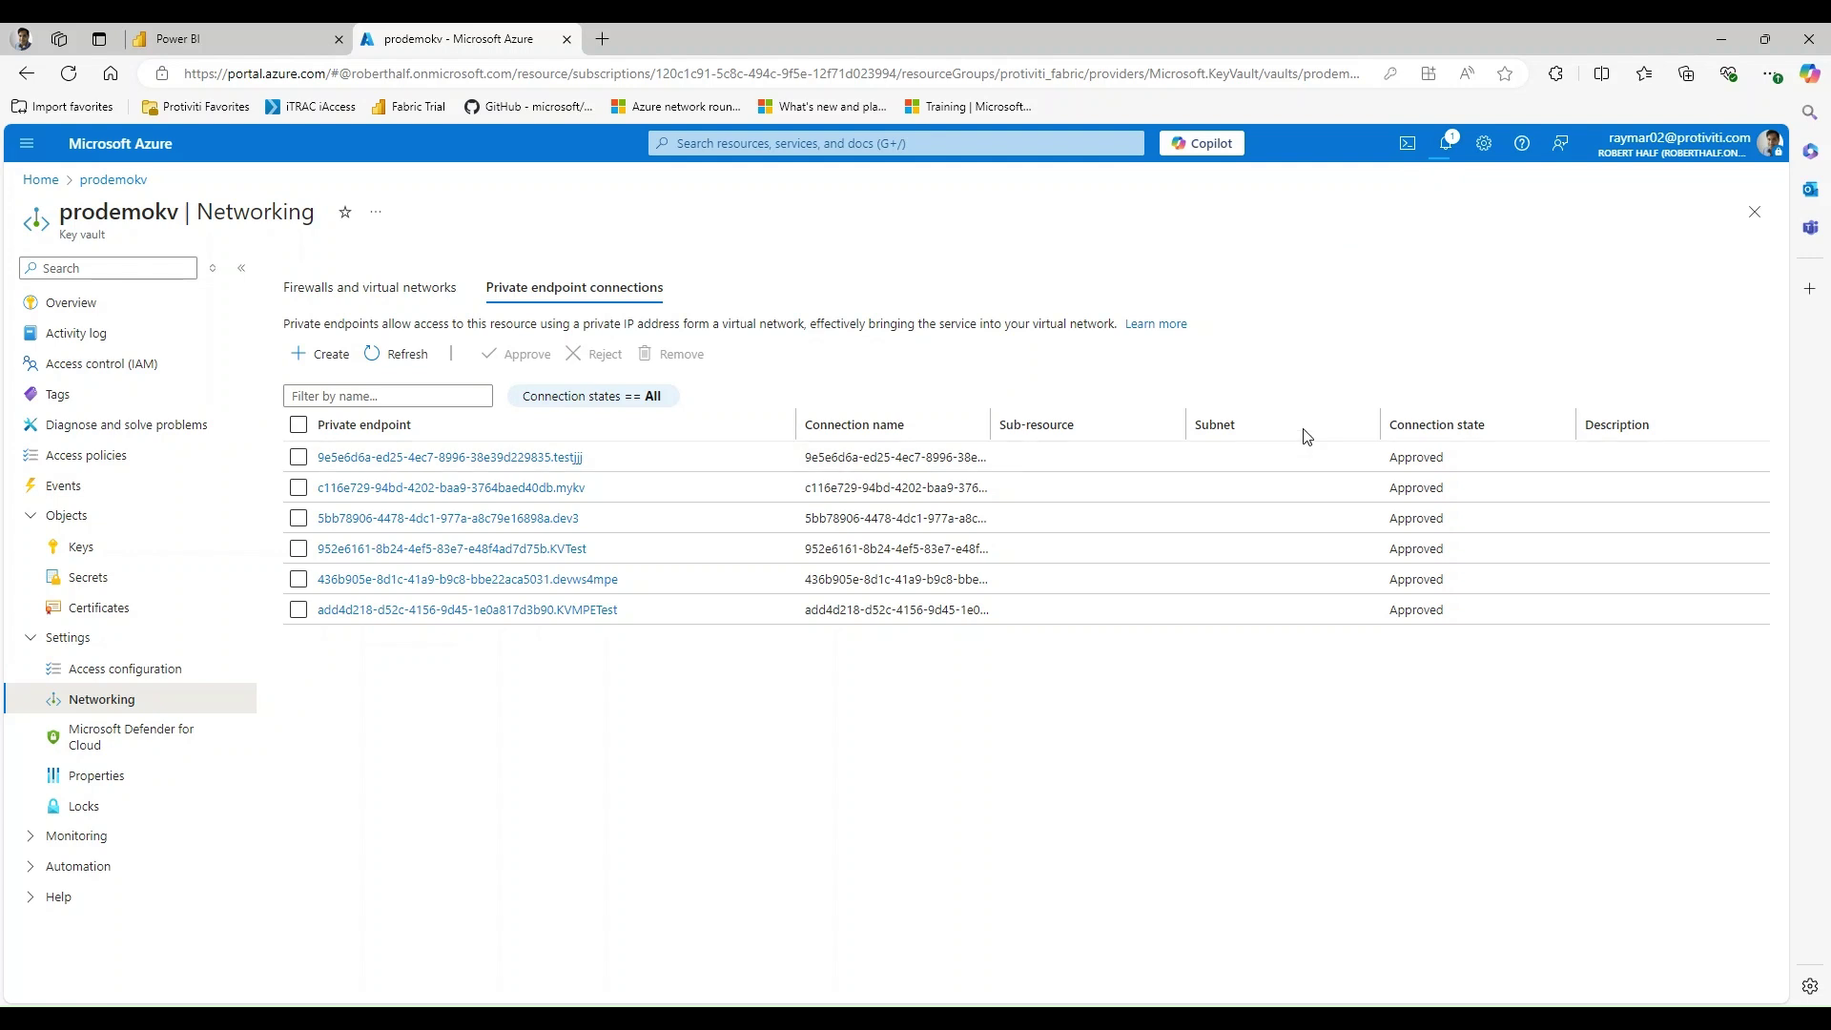
left_click(272, 36)
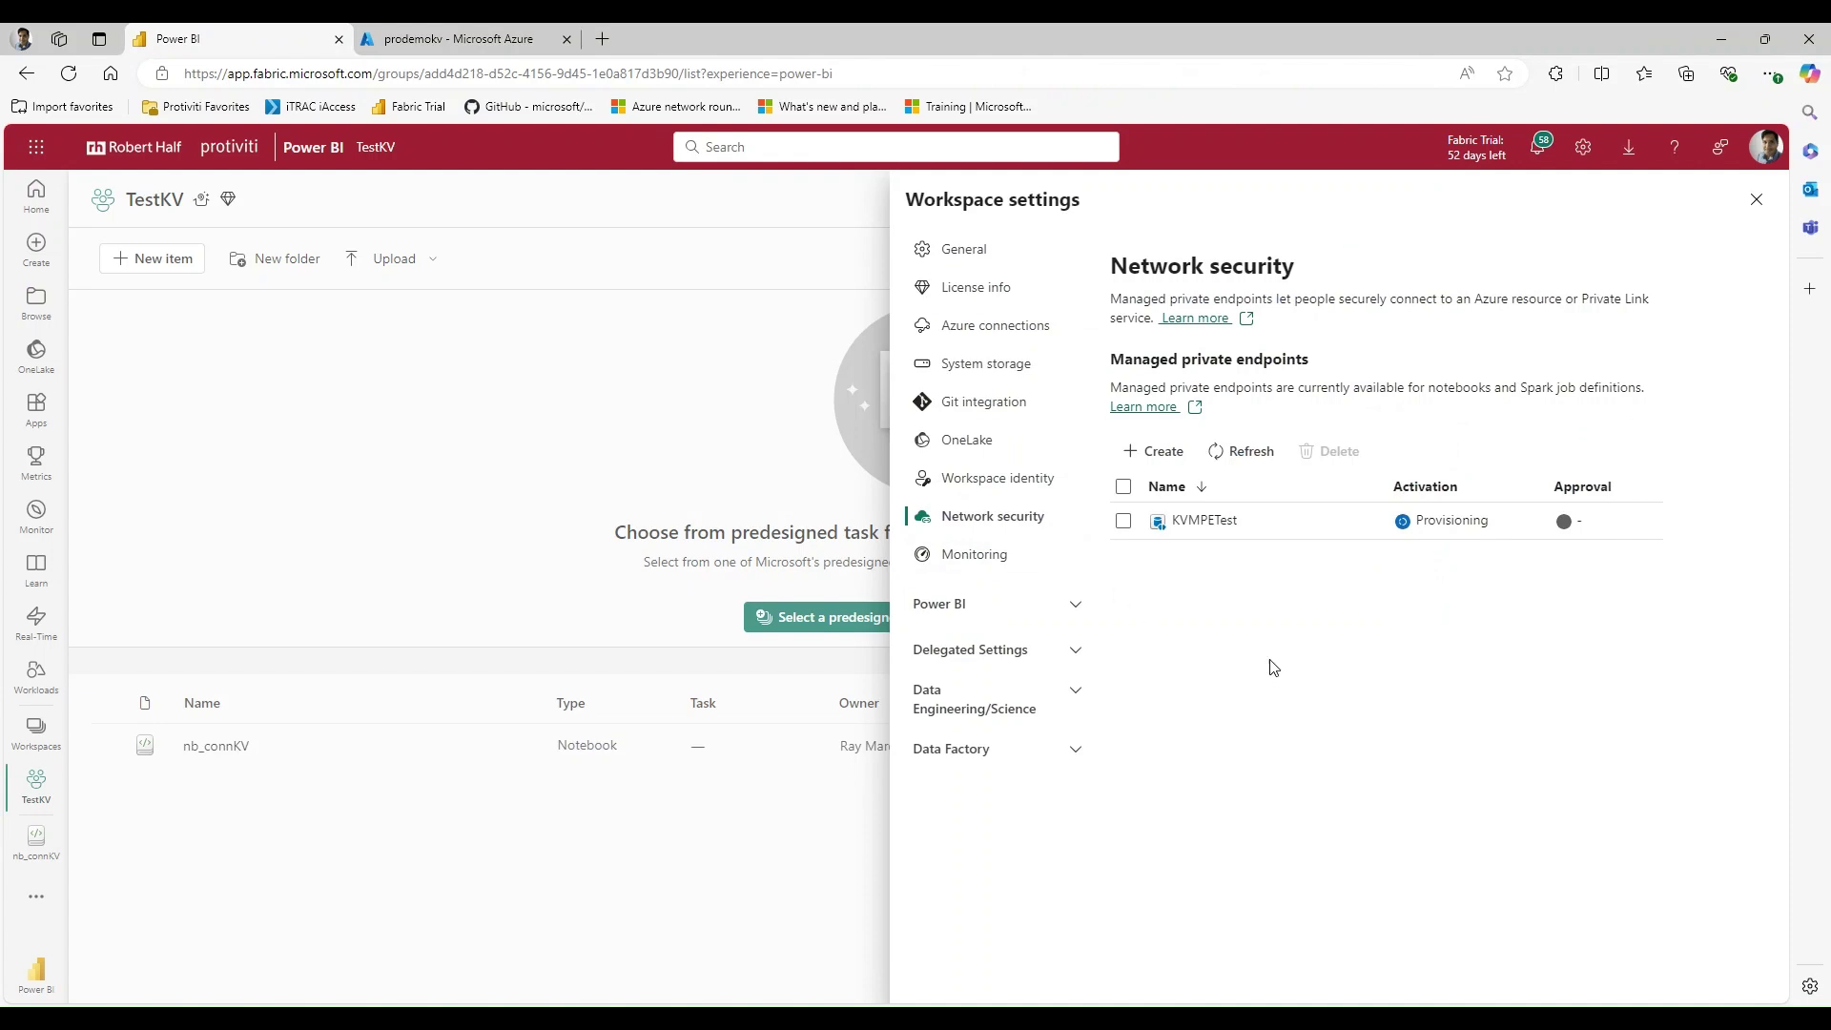
Refresh Fabric's managed private endpoints (KVMPETest still provisioning), then return to prodemokv's connections in Azure
left_click(1230, 458)
left_click(1228, 464)
left_click(1246, 454)
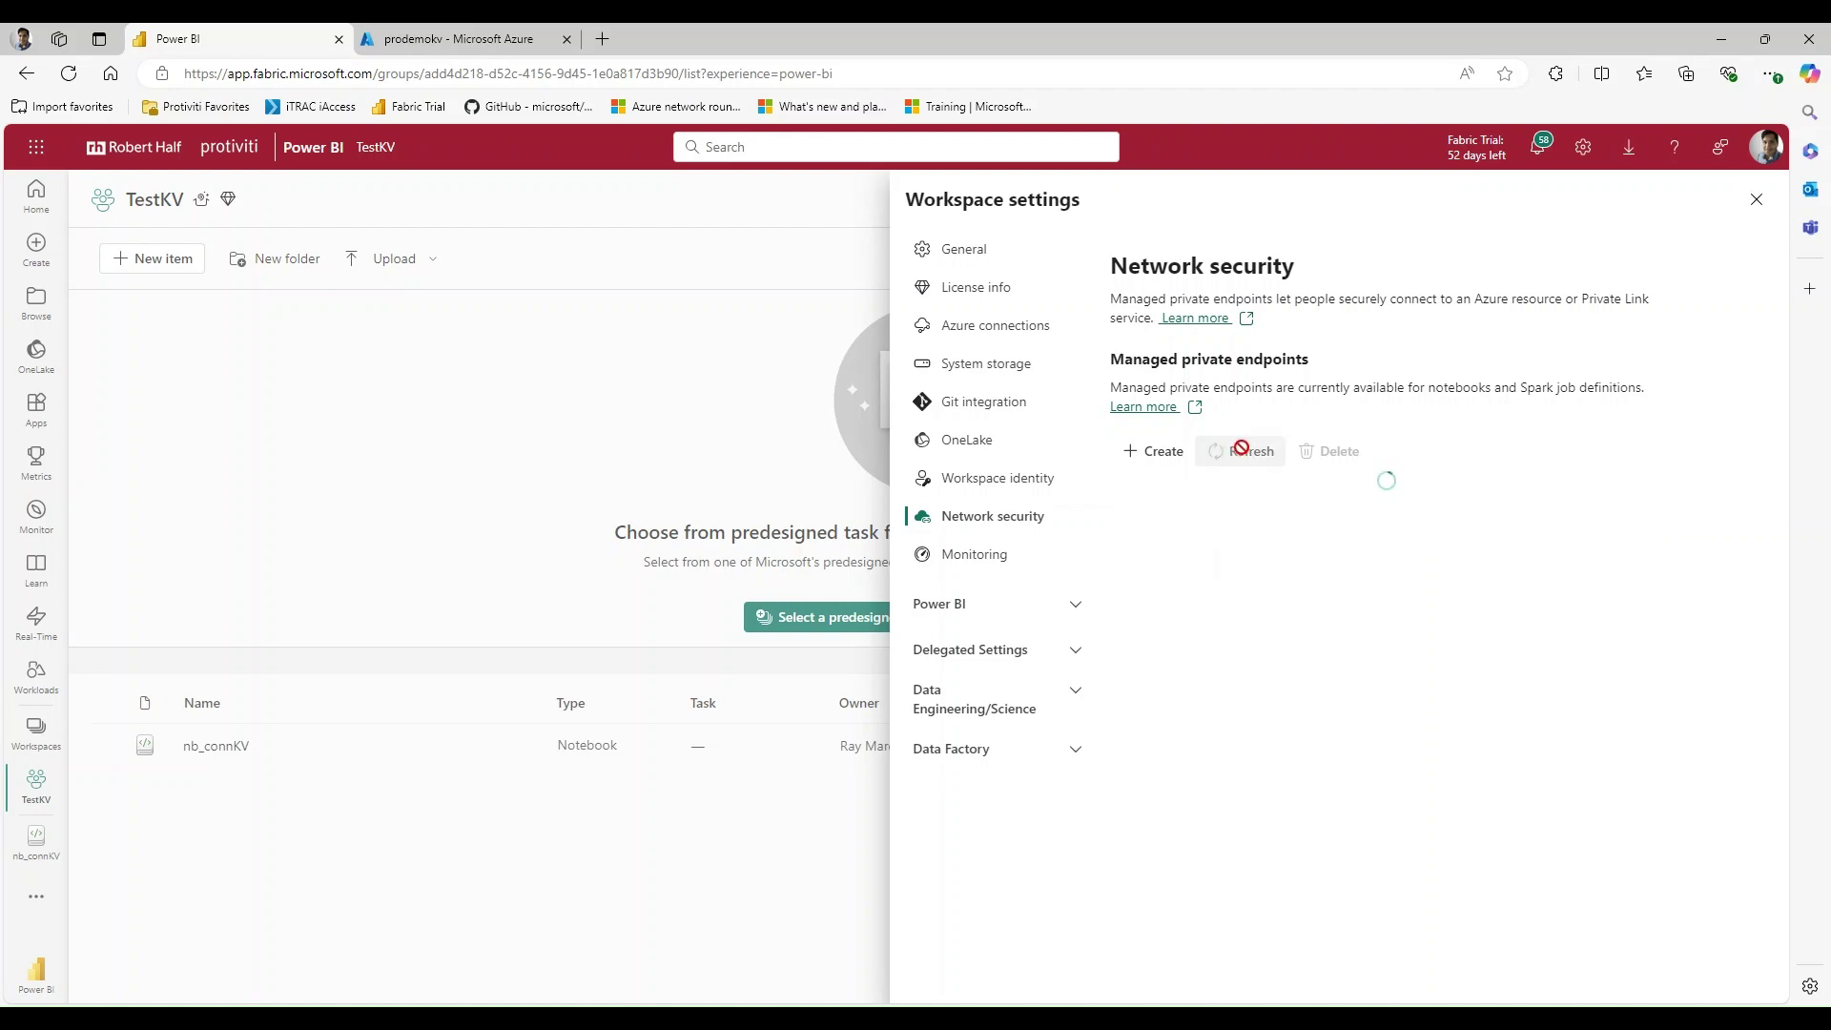
left_click(456, 38)
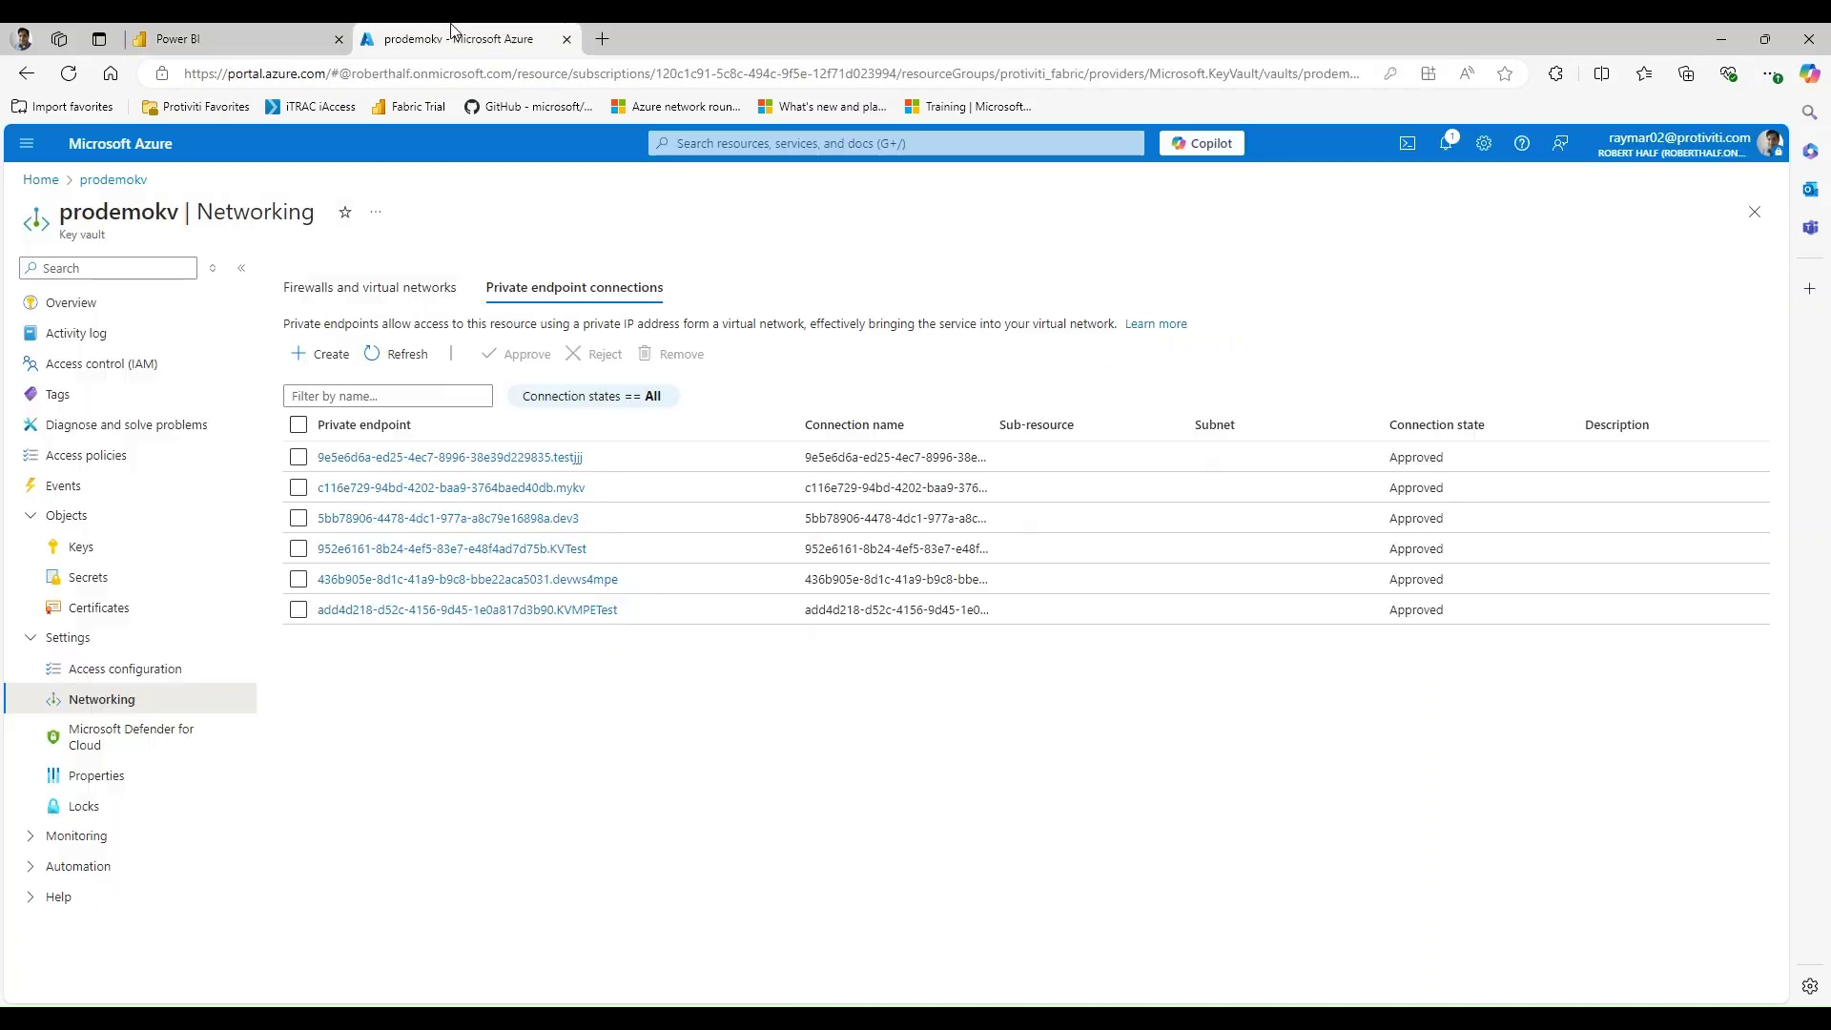
Refresh Azure's connection list, then refresh Fabric until KVMPETest shows Succeeded and Approved
left_click(404, 355)
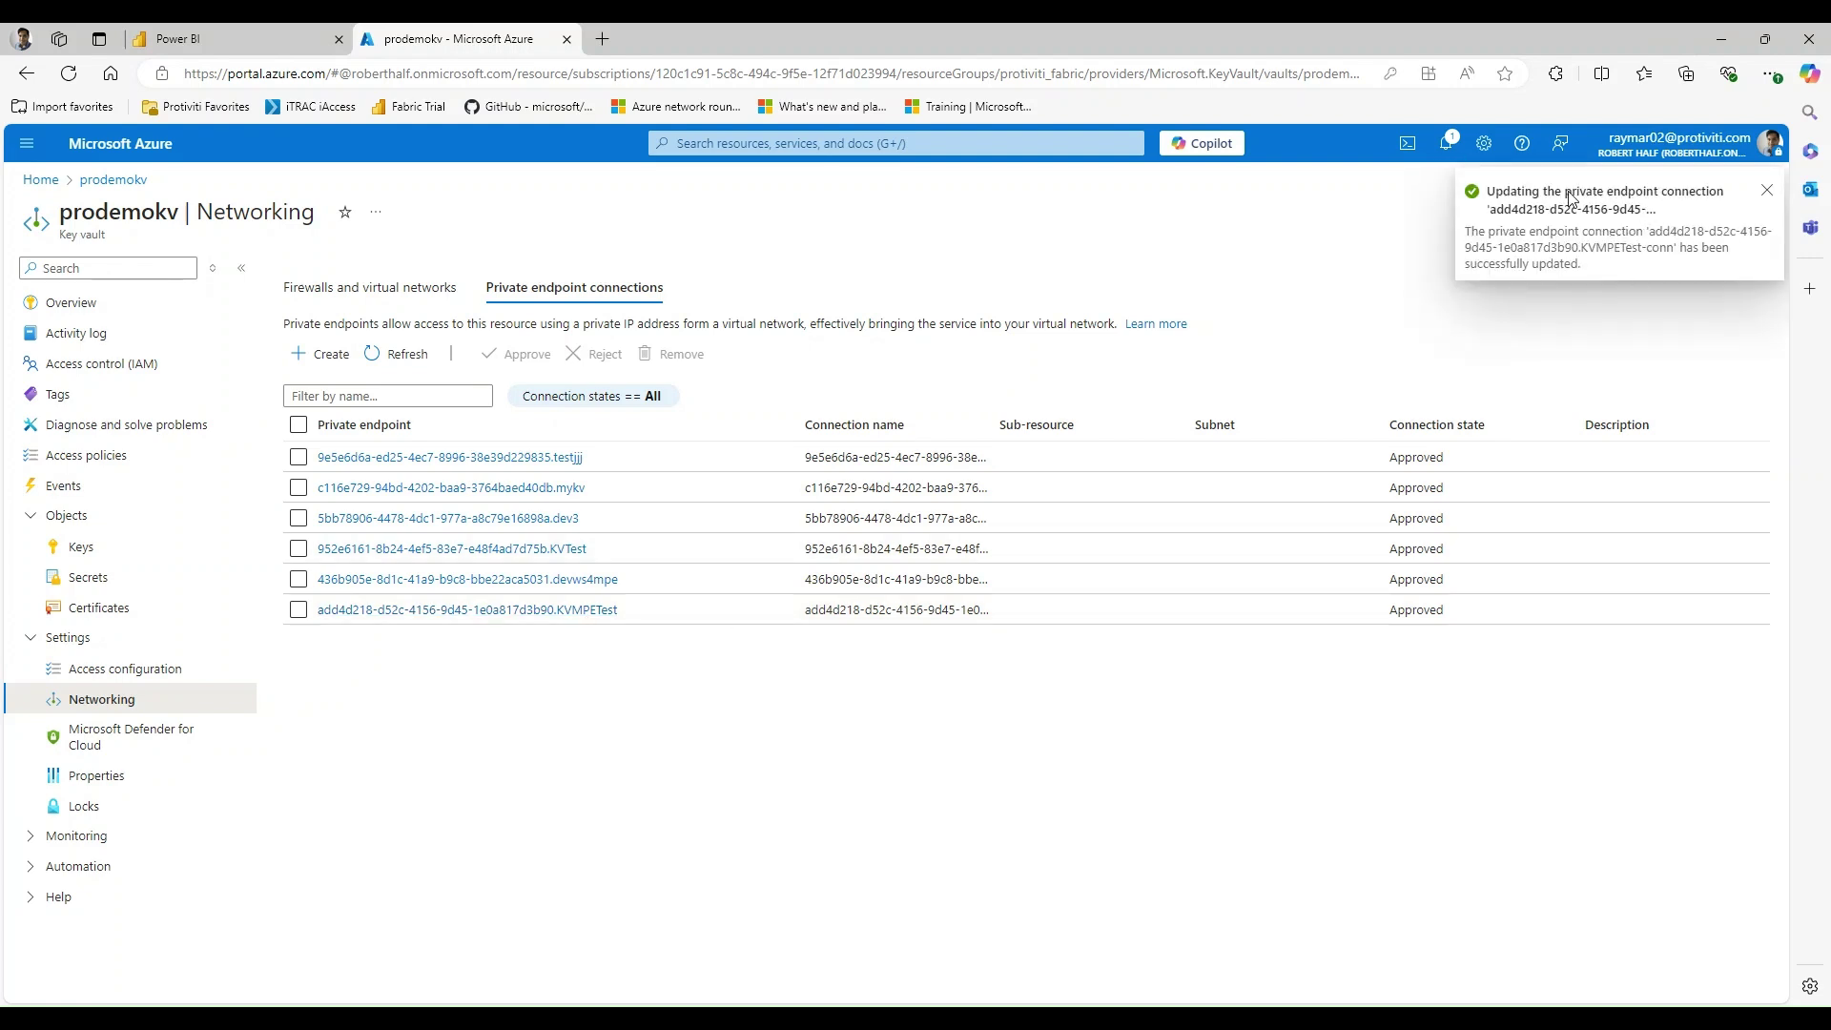
left_click(234, 39)
left_click(1241, 454)
left_click(1226, 459)
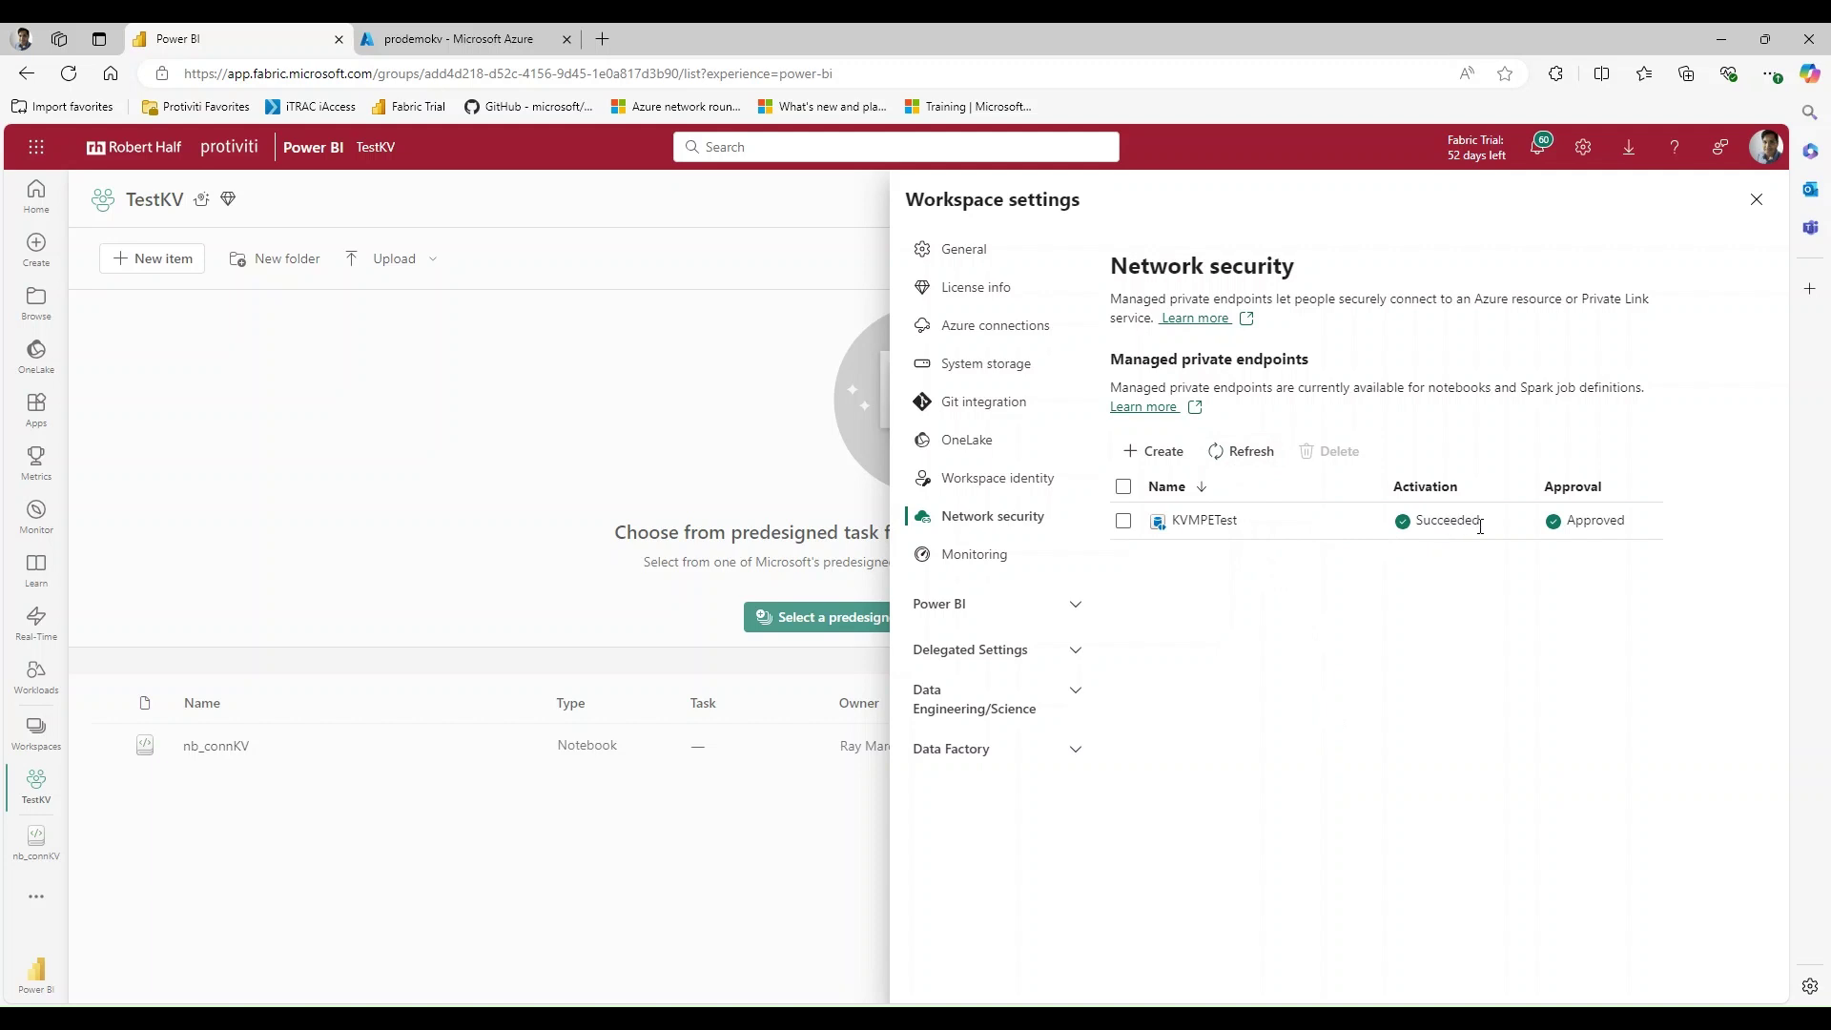
Highlight KVMPETest's Succeeded activation status, then close the Workspace settings pane
left_click_drag(1479, 526, 1420, 523)
left_click(1595, 572)
left_click(692, 512)
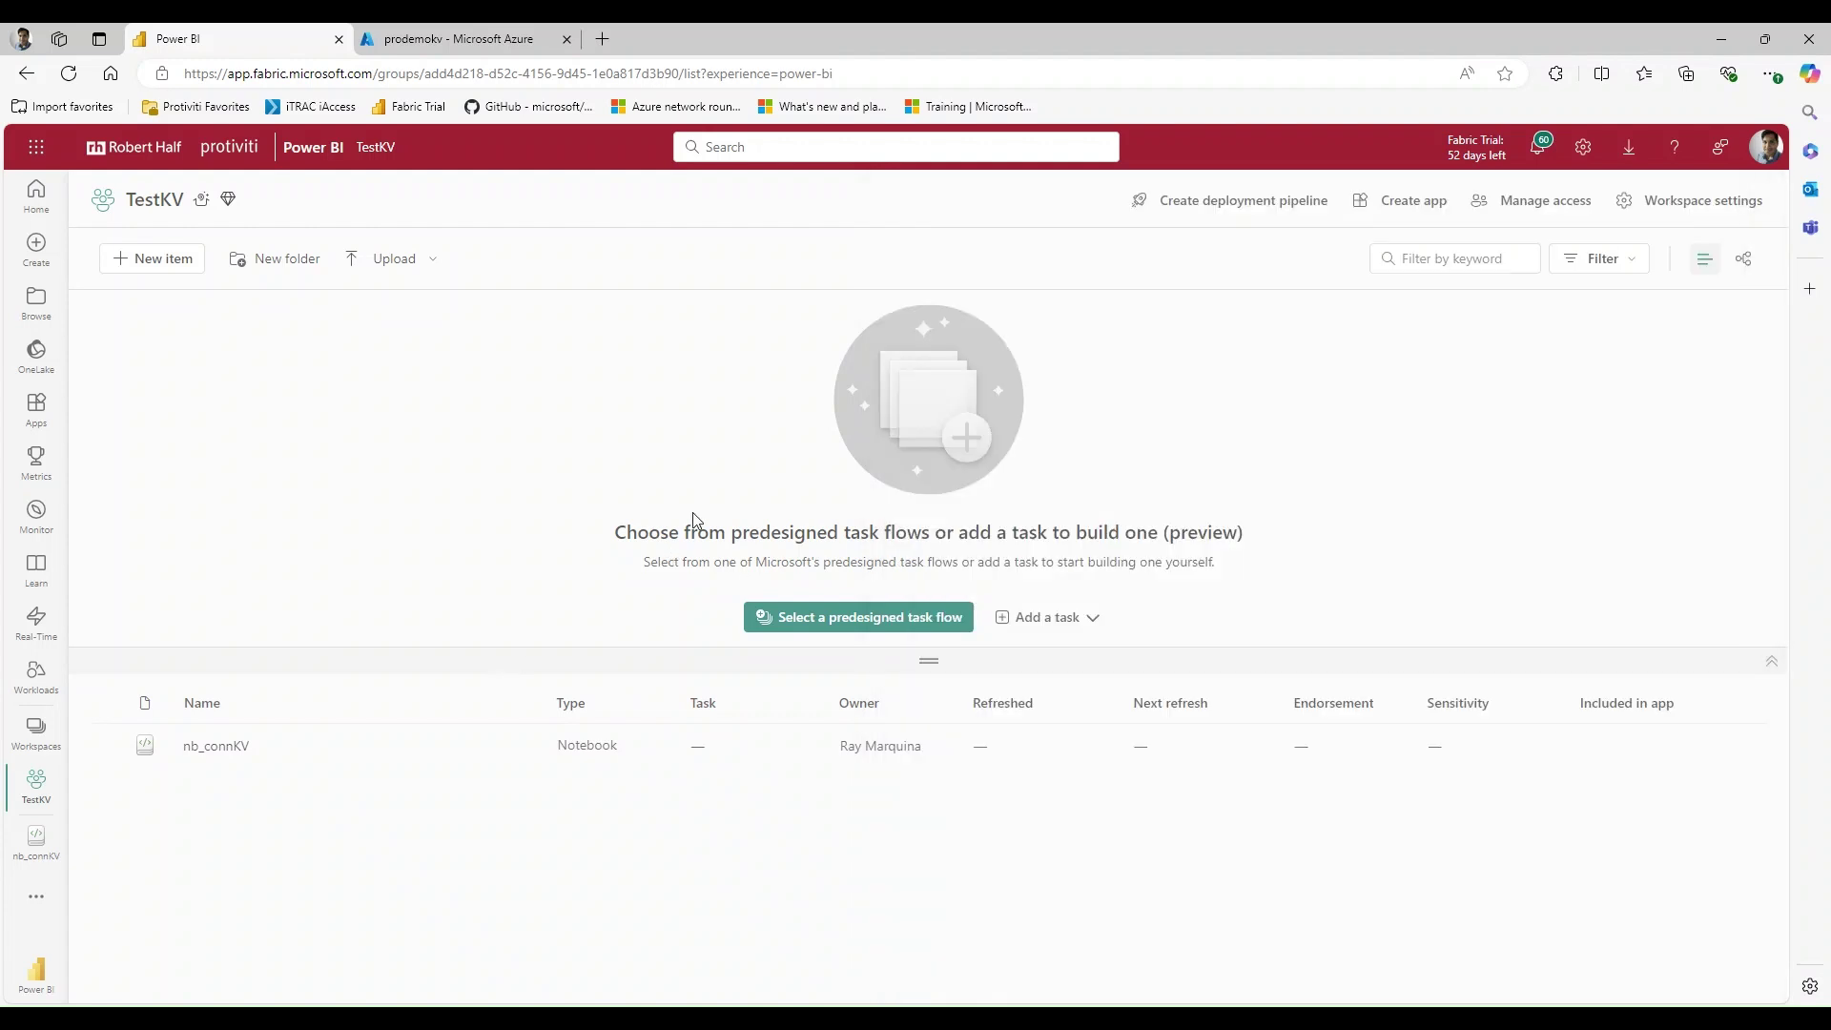
Open nb_connKV and run its getSecret cell to fetch the newpw secret
left_click(219, 755)
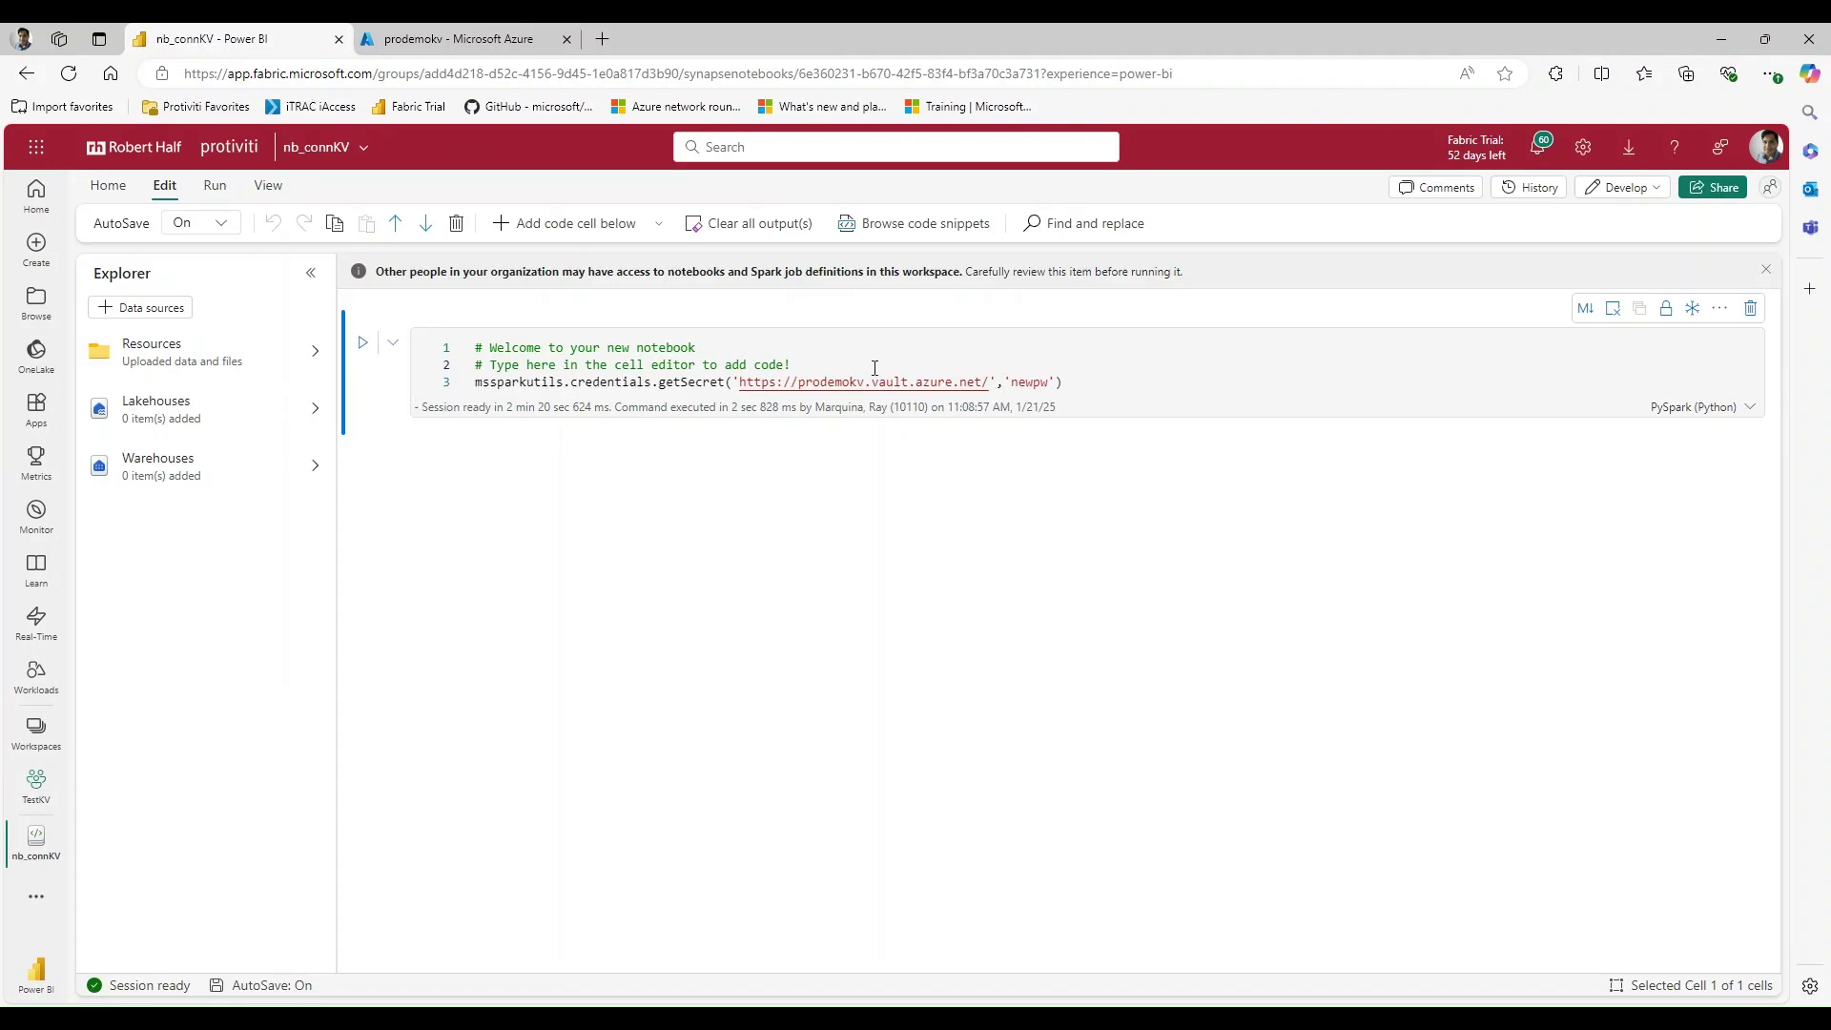
left_click(363, 343)
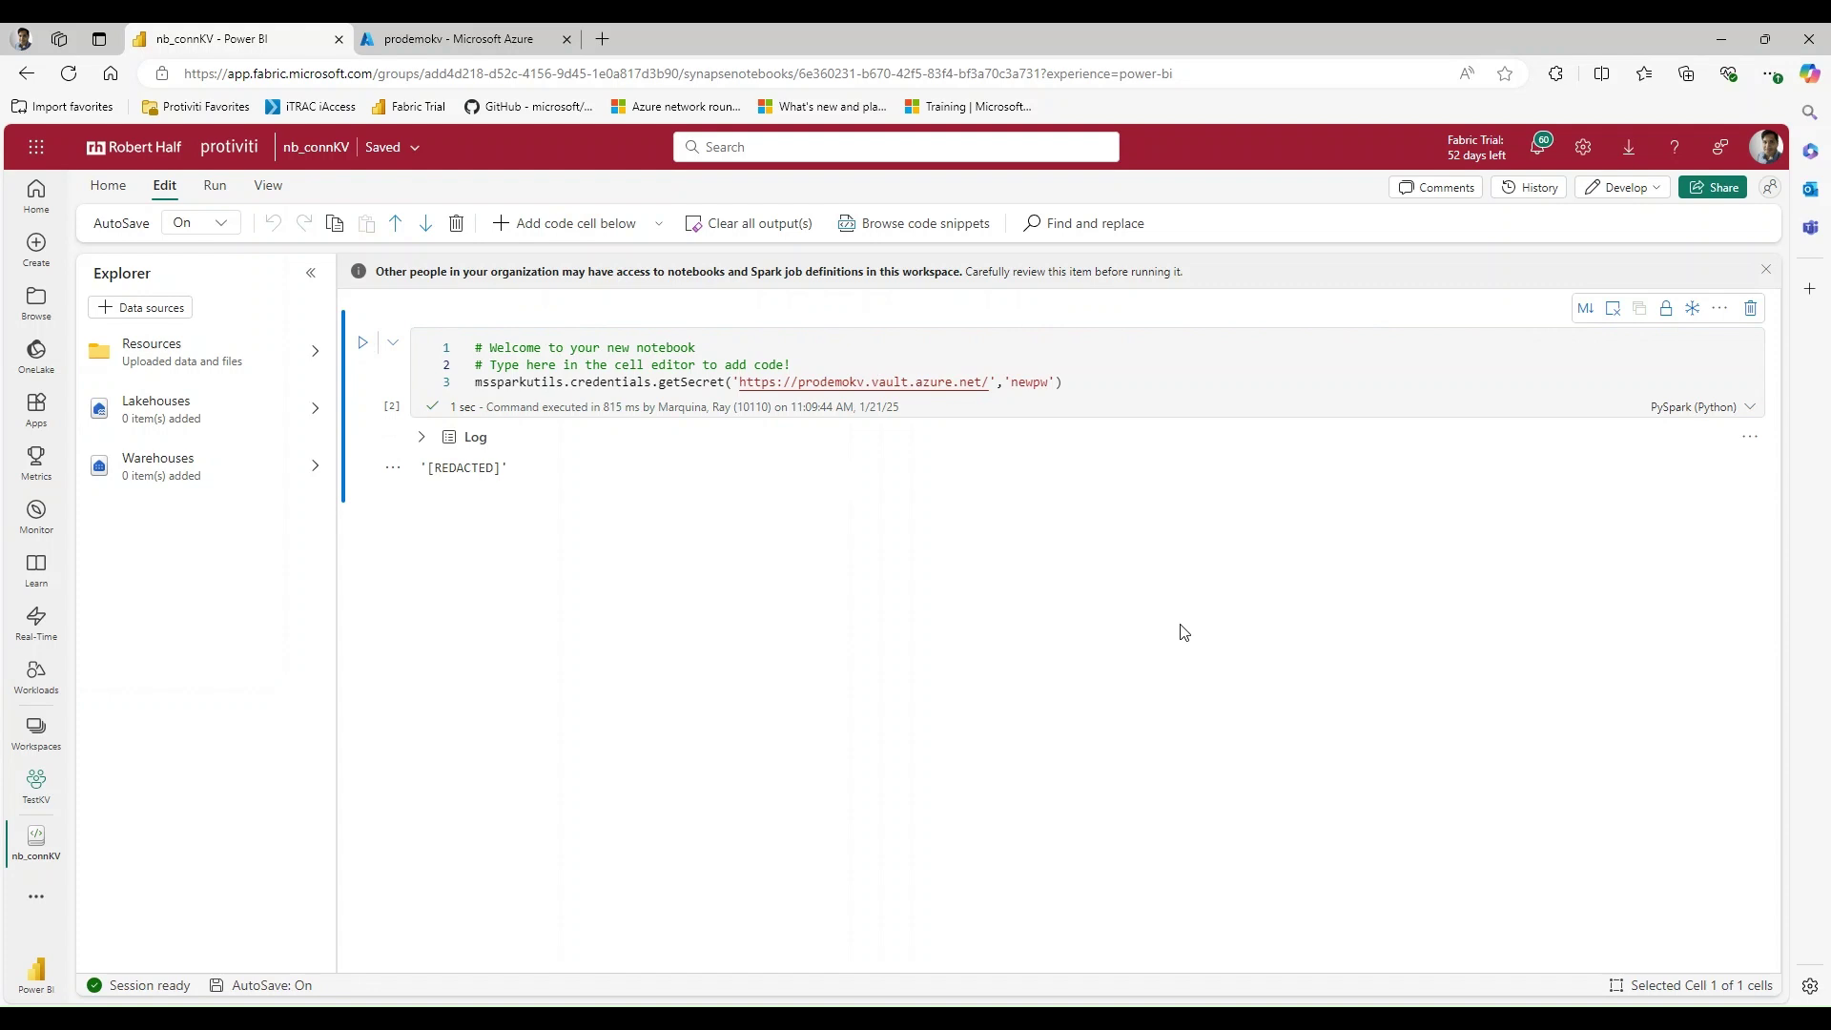
Prefix line 3's mssparkutils call with a pw variable assignment and rerun the cell
left_click(490, 385)
key("Home")
type("pr")
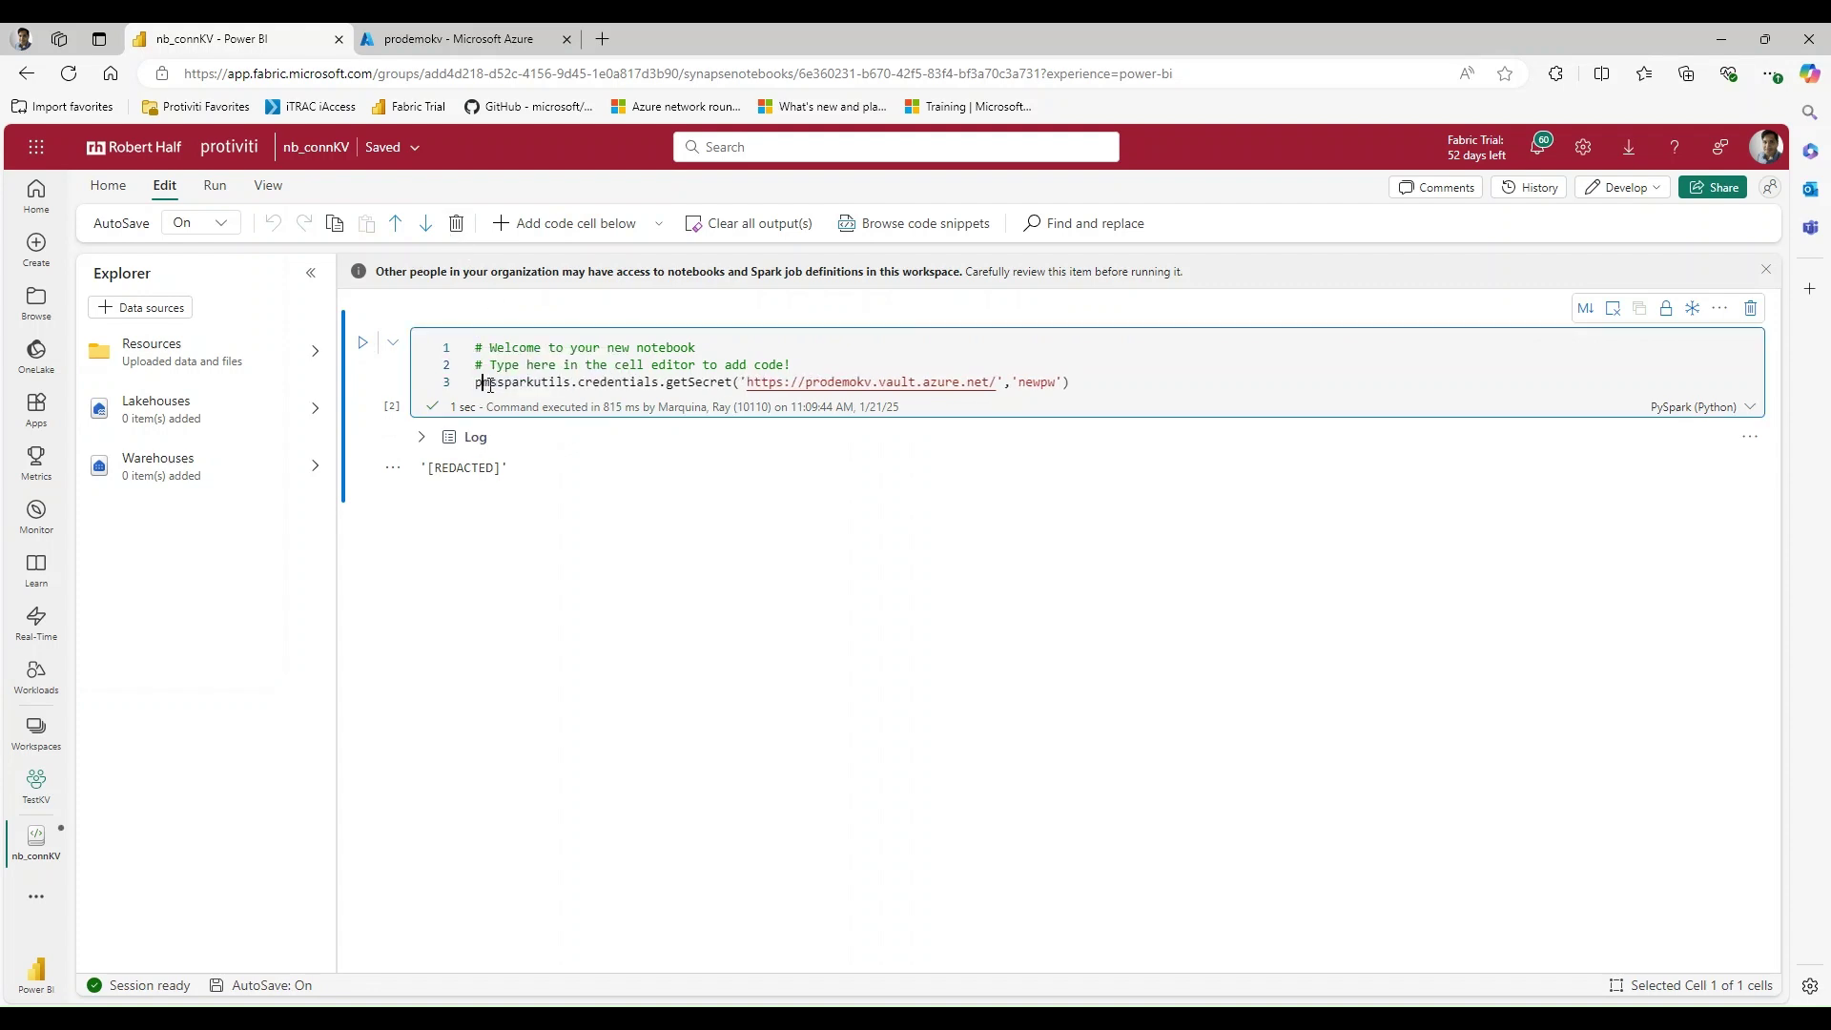
type(" =")
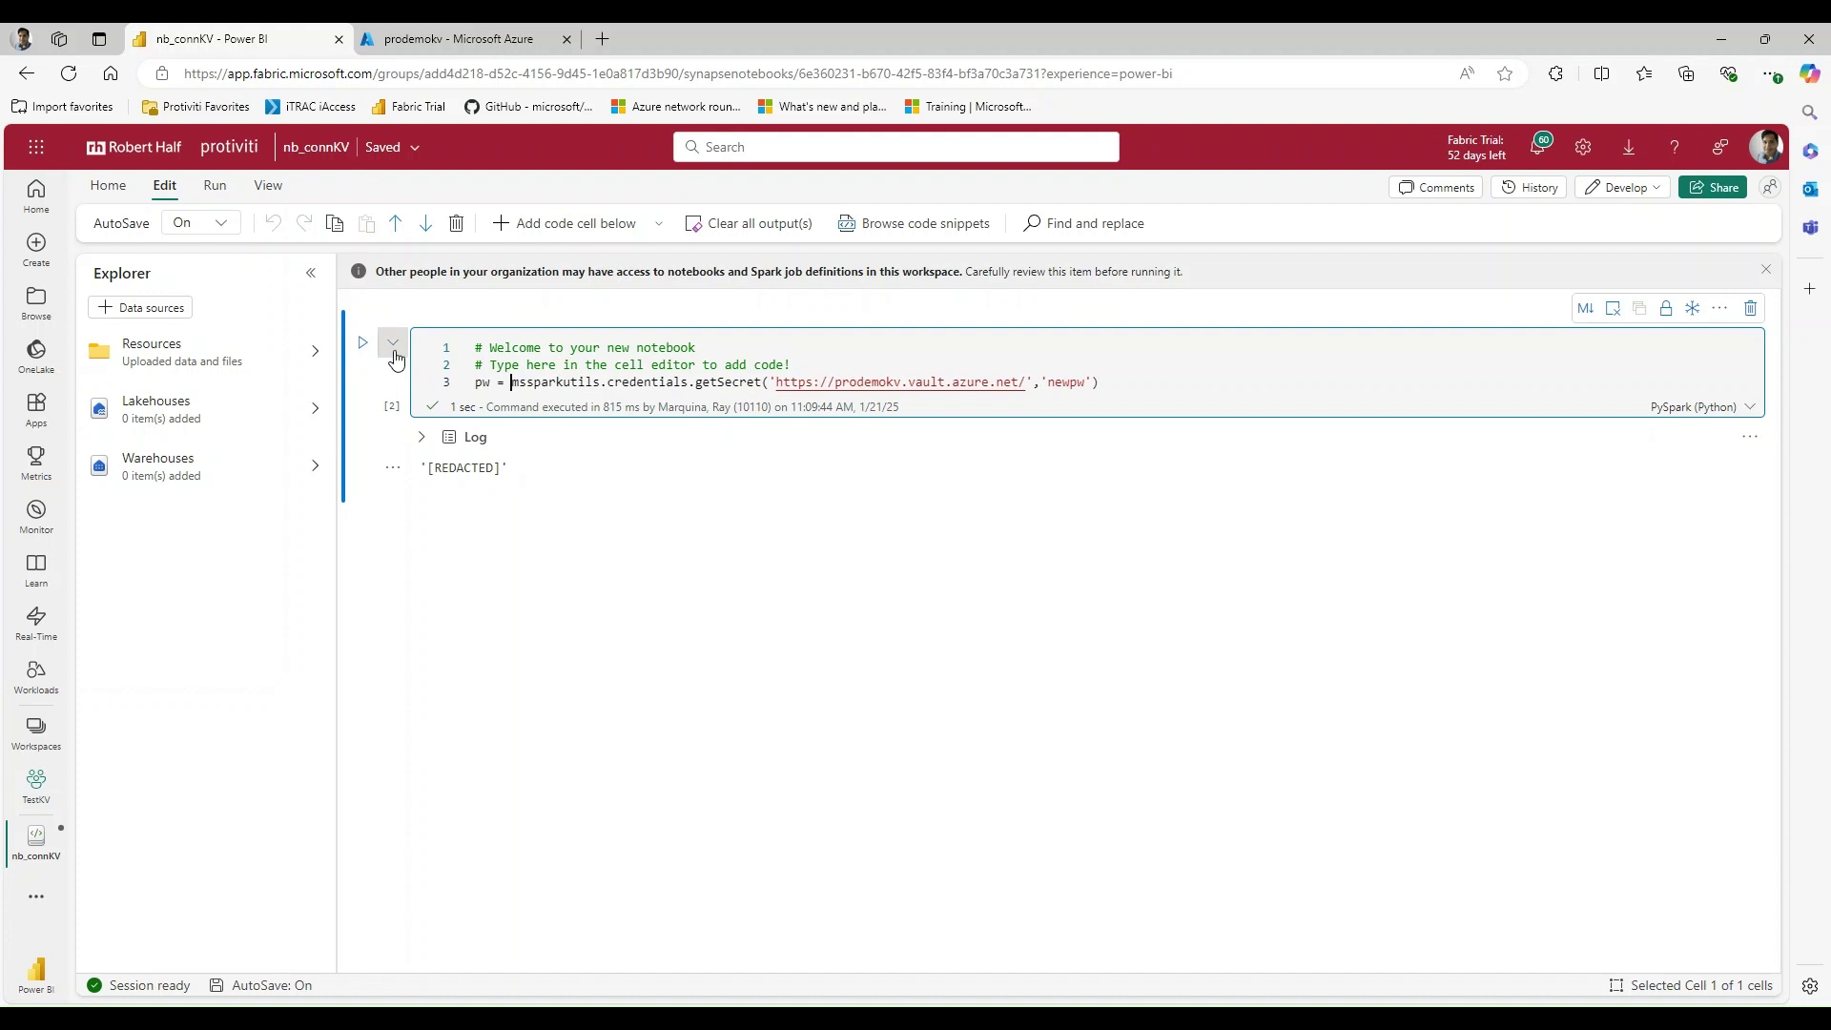
left_click(363, 342)
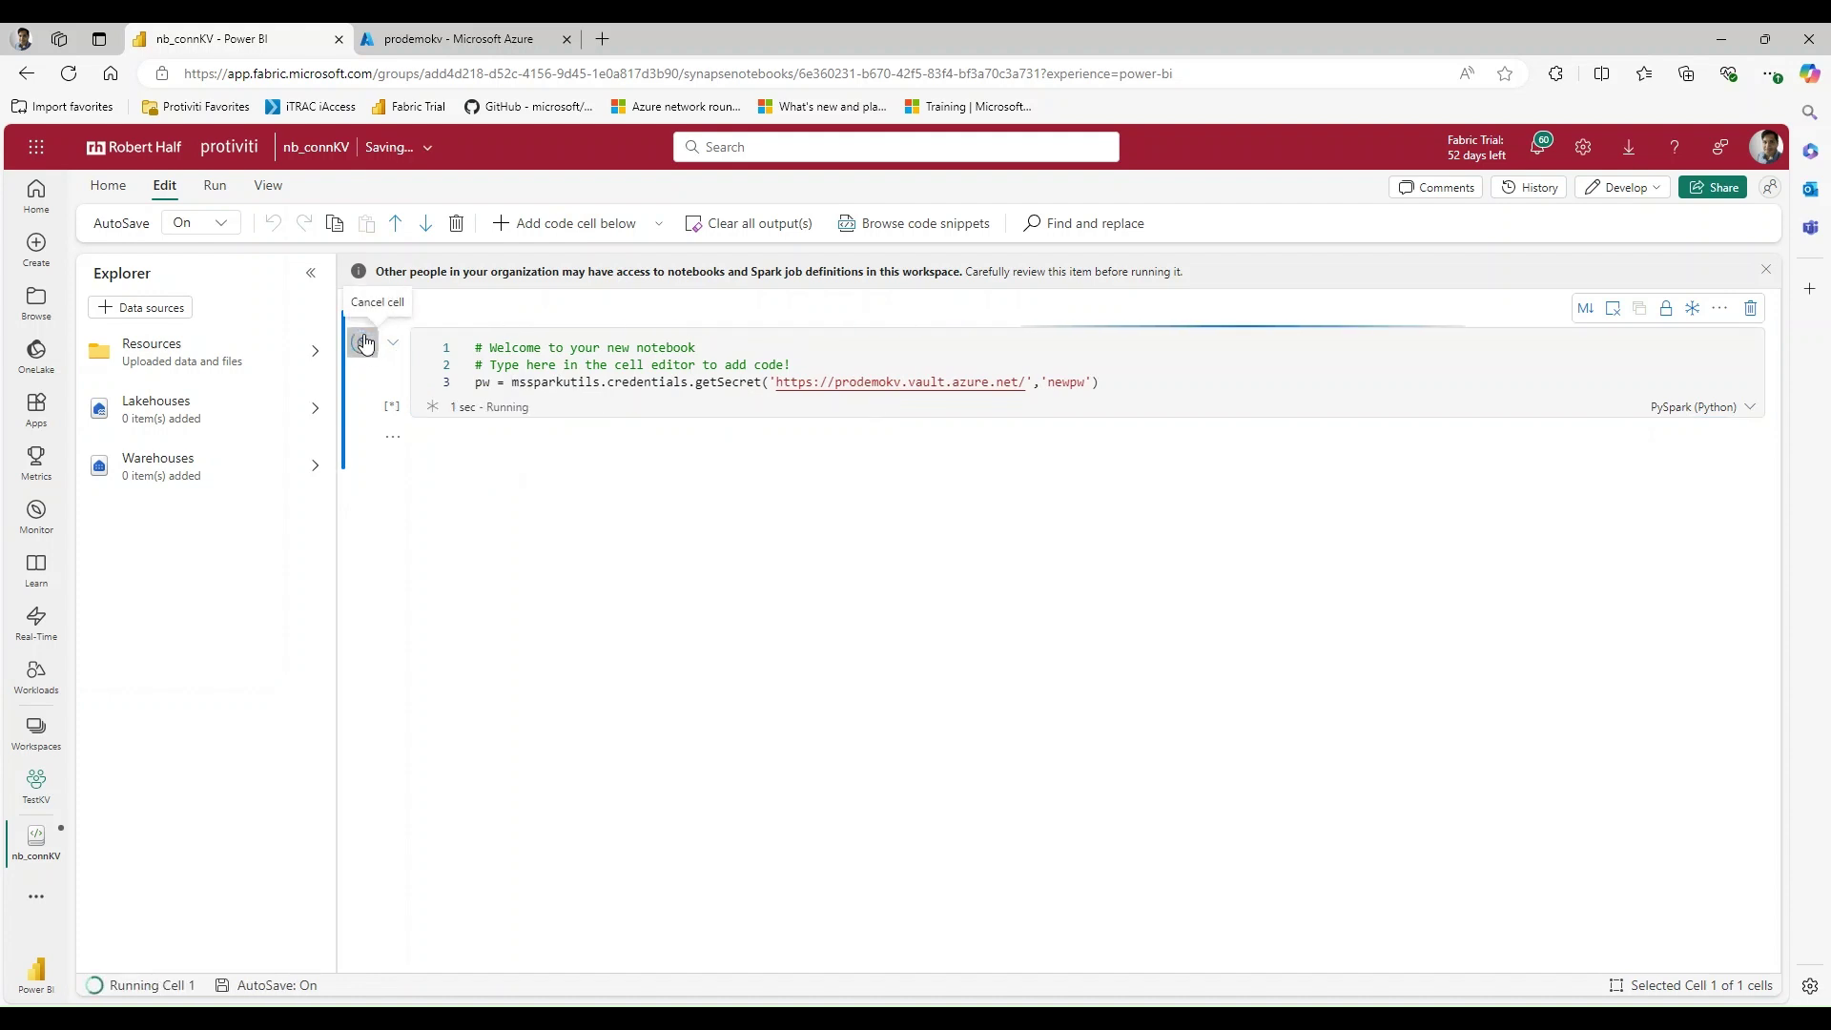